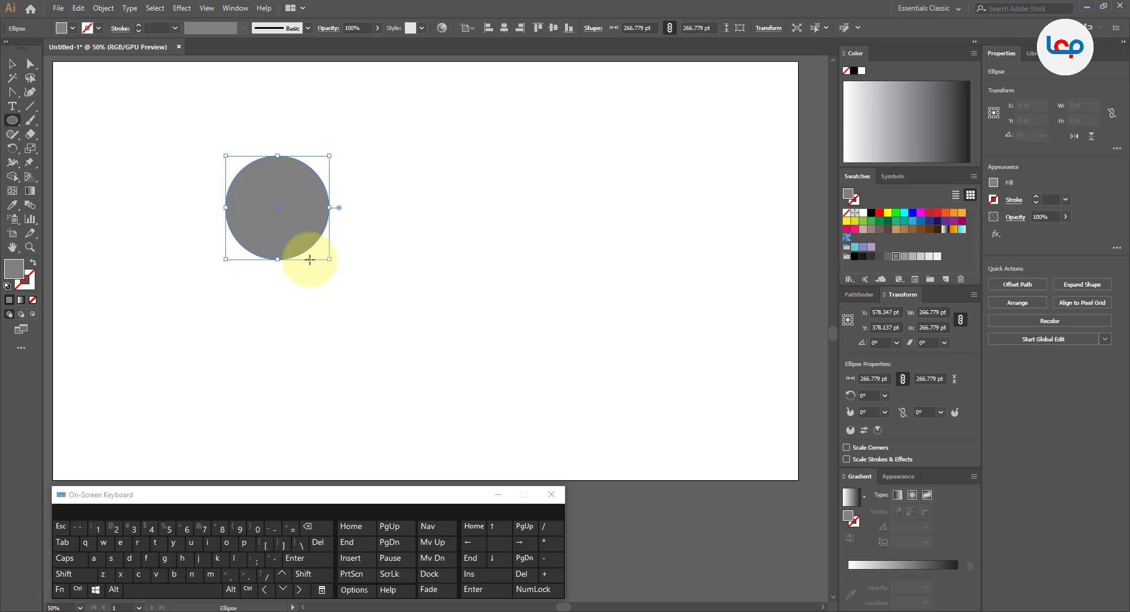
Step: Swap the circle's fill and stroke to leave a grey outline with no fill
left_click(12, 63)
left_click(286, 136)
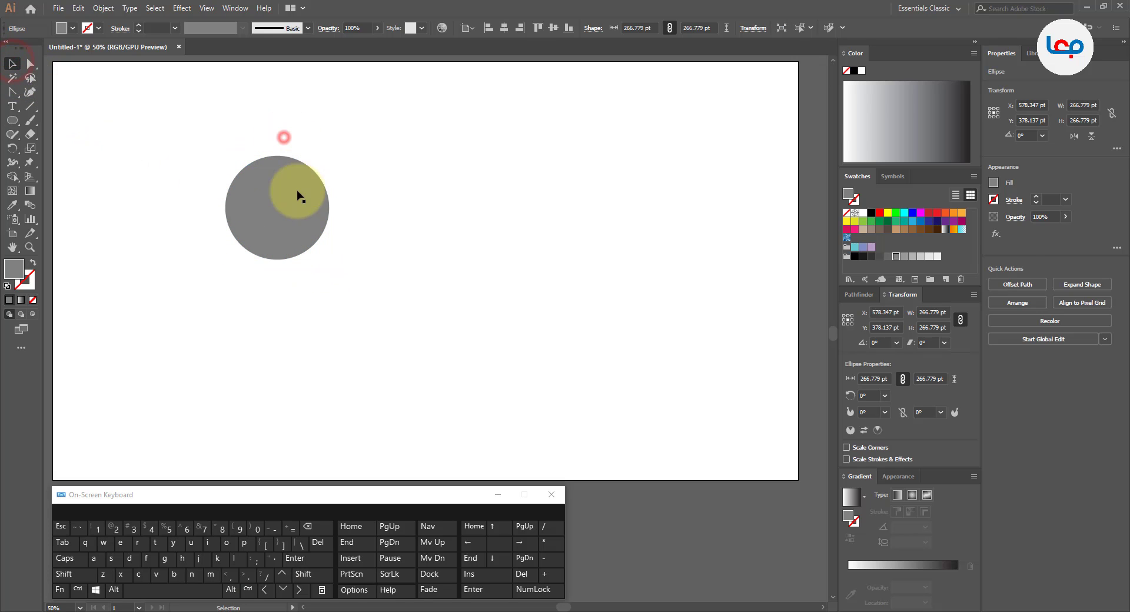
left_click(297, 197)
left_click(33, 264)
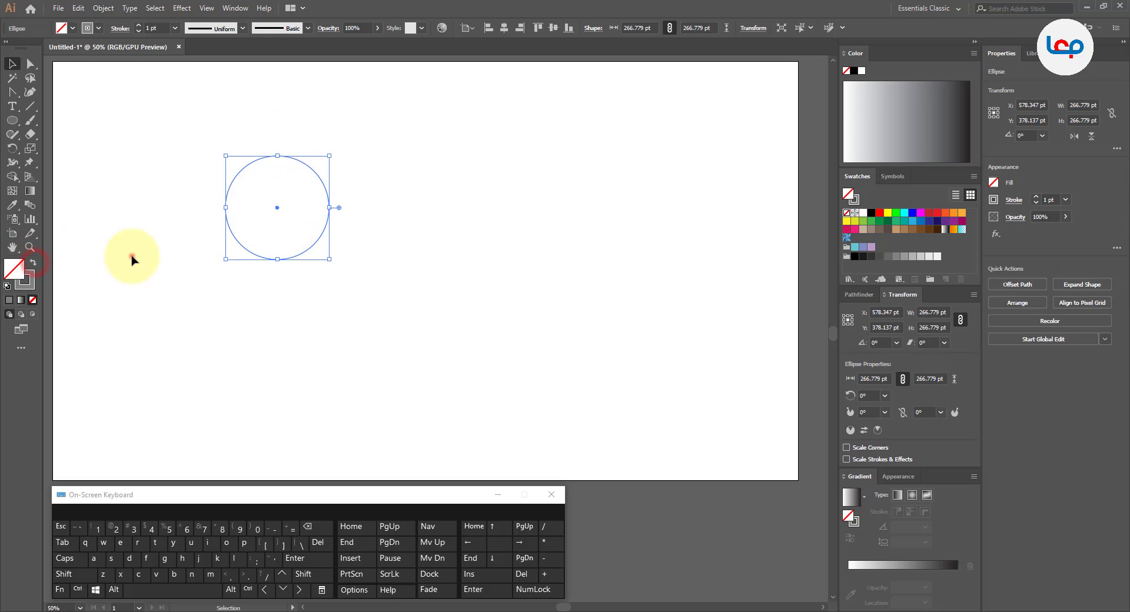
left_click(132, 256)
Step: Duplicate the circle horizontally about 223 pt to the right so that the two outlines overlap
left_click(329, 200)
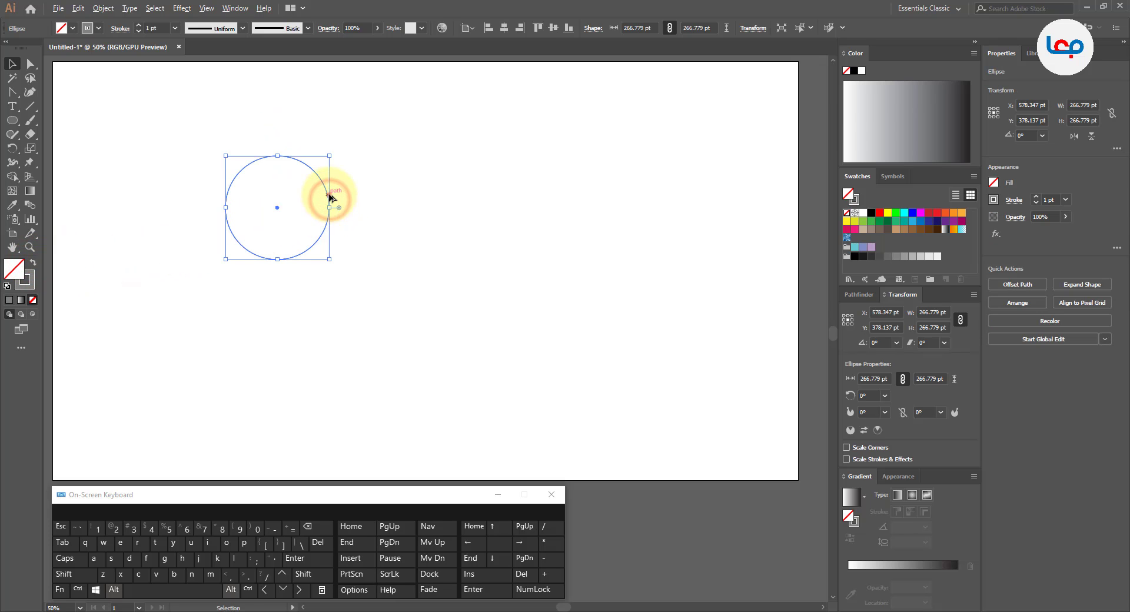
left_click_drag(328, 195, 395, 199)
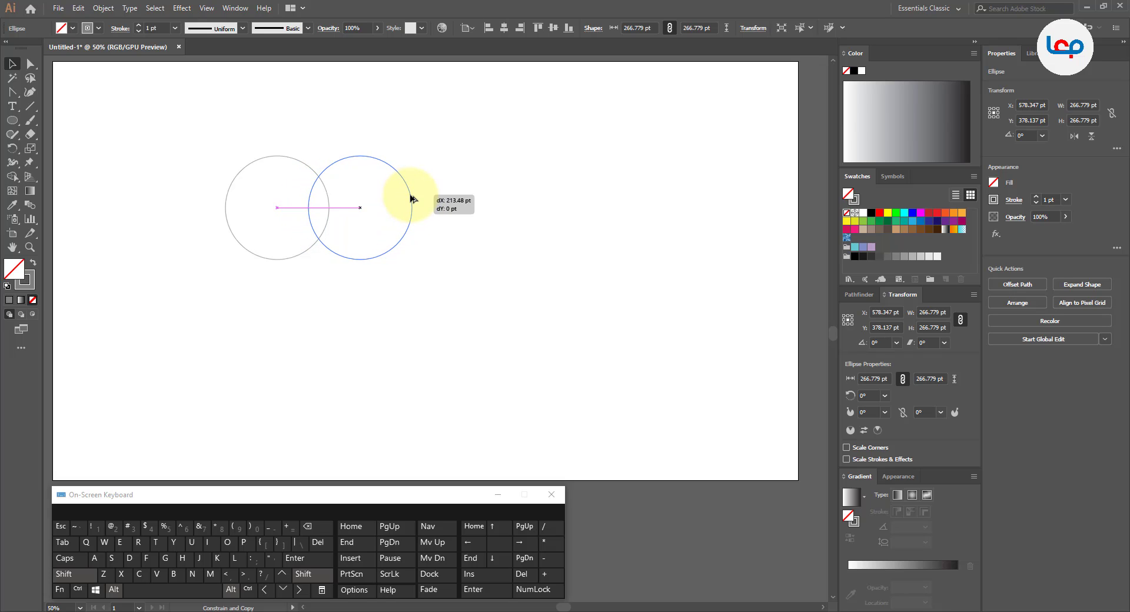
left_click_drag(415, 199, 415, 199)
left_click(460, 185)
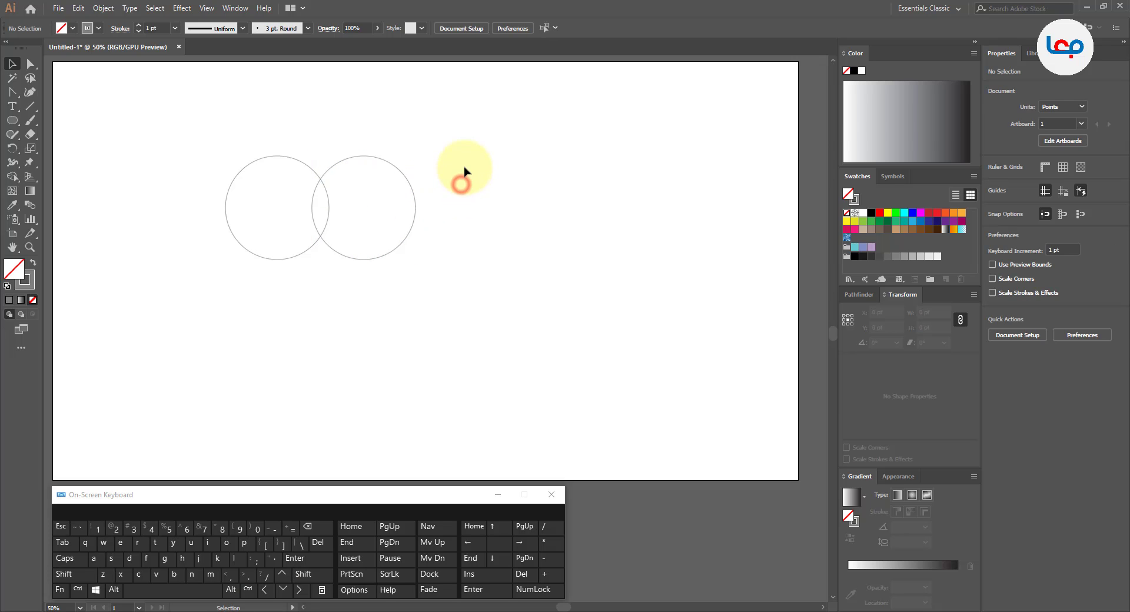
Step: Copy and paste the right circle, placing the copy below and between the two overlapping circles
left_click(409, 181)
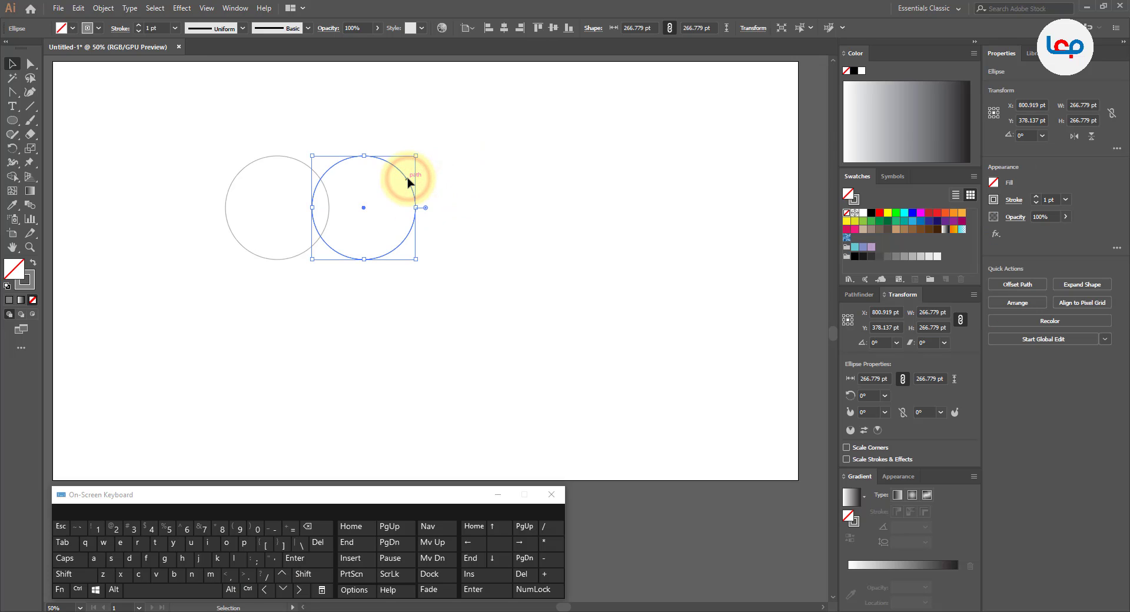
left_click(95, 9)
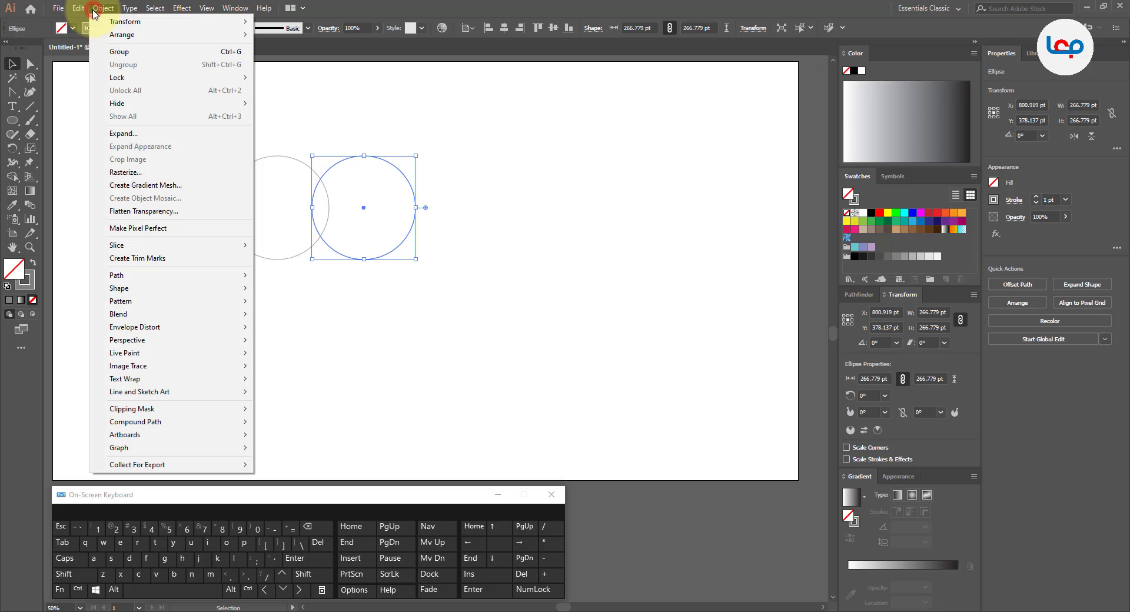
mouse_move(78, 9)
left_click(97, 64)
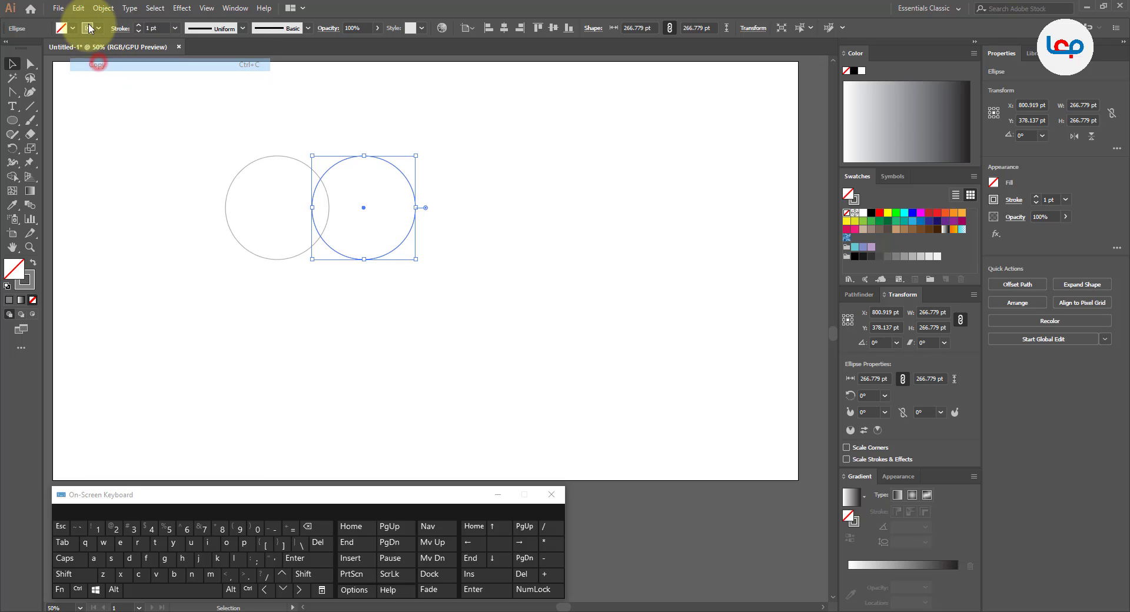
left_click(77, 9)
left_click(97, 78)
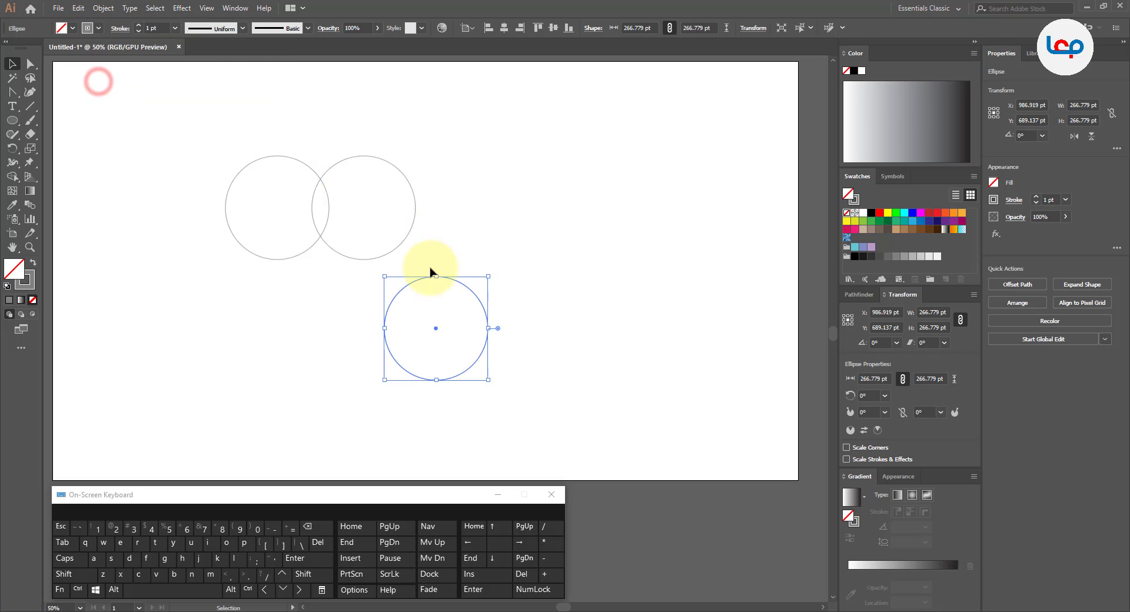
left_click_drag(458, 283, 346, 302)
Step: Shift the upper right circle about 13 pt to the right and group it with the upper left circle
left_click_drag(454, 170, 268, 189)
left_click(388, 197)
left_click_drag(411, 189, 265, 222)
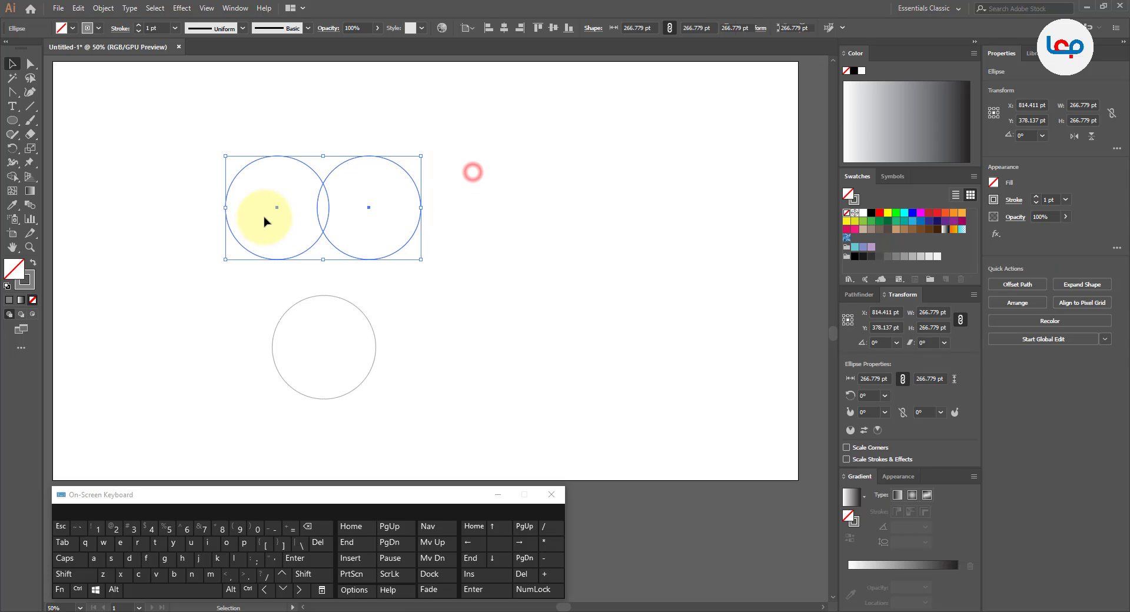
right_click(327, 189)
left_click(353, 257)
left_click(431, 279)
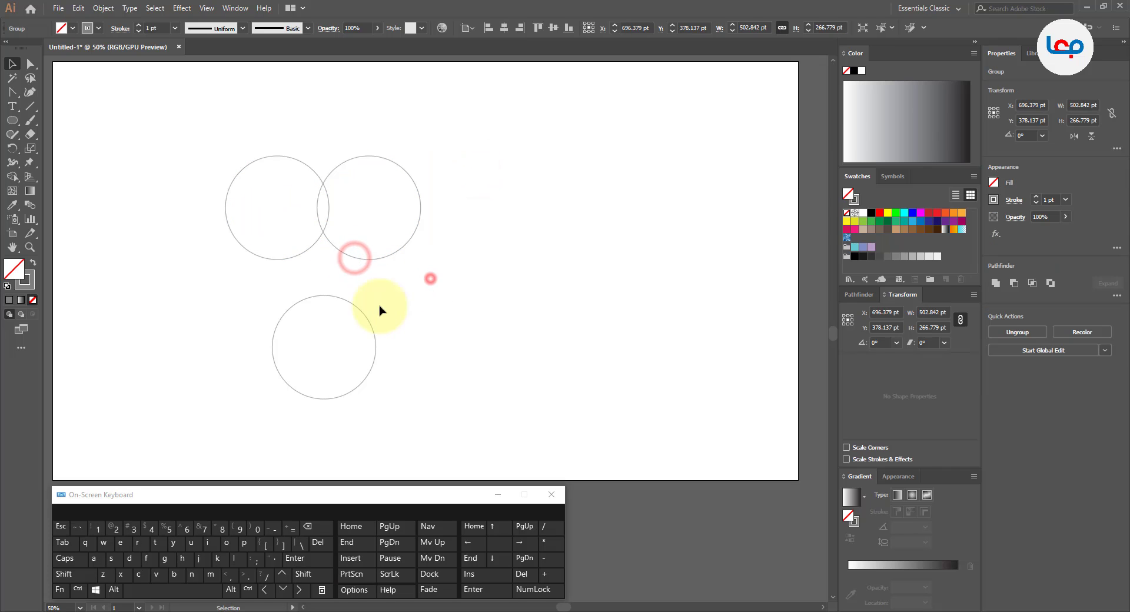
Step: Place the loose circle exactly over the right circle and enlarge it proportionally to about 503 pt, spanning both small circles
left_click_drag(363, 320, 409, 179)
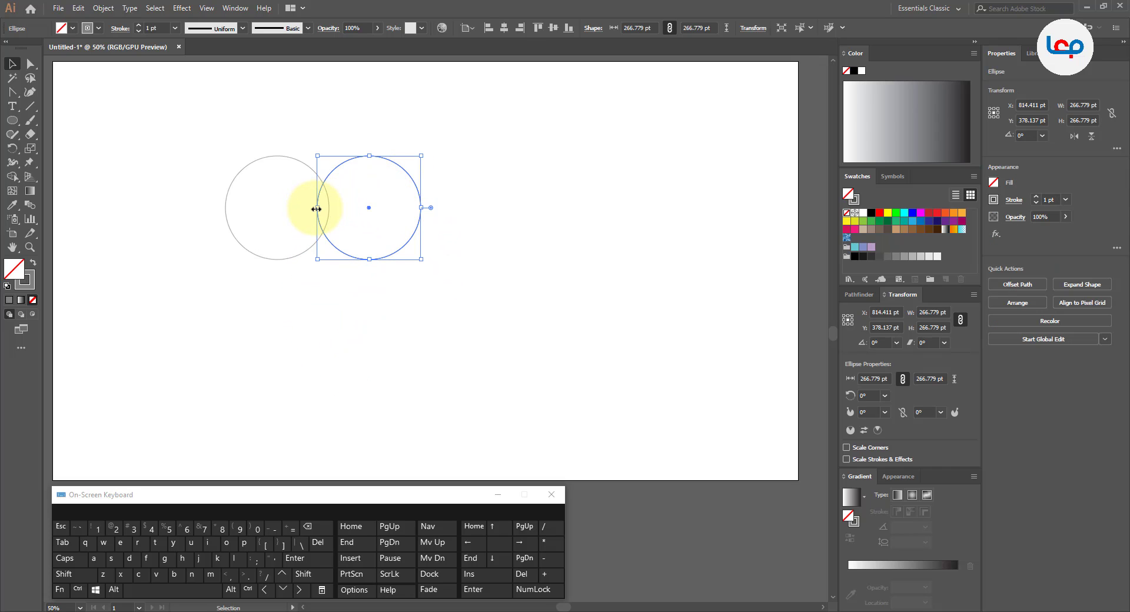
left_click_drag(317, 208, 226, 207)
left_click(454, 226)
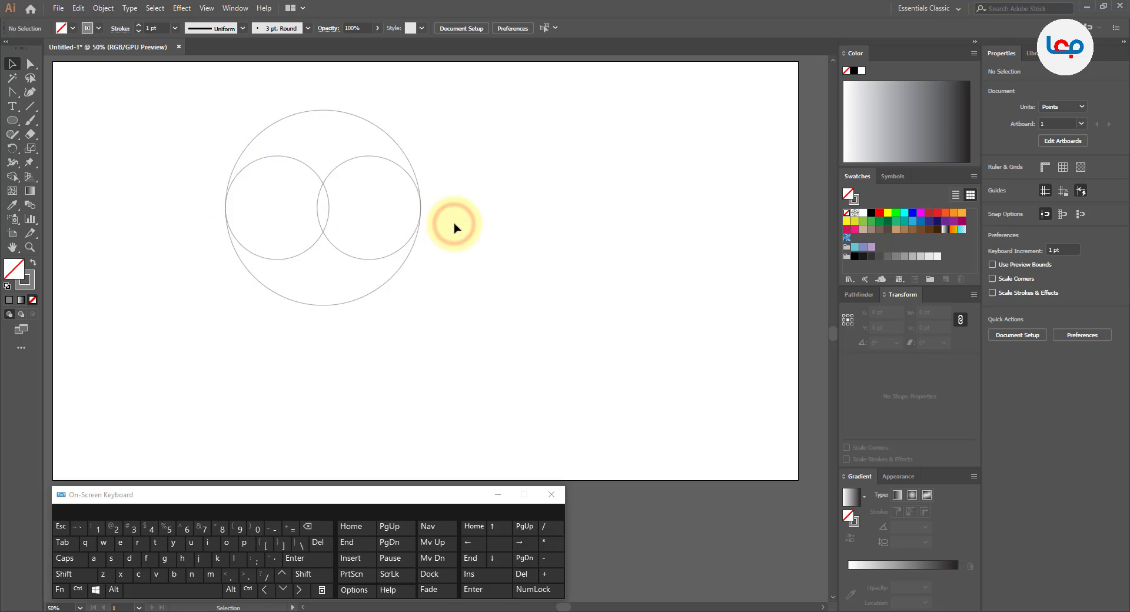
Step: Use Shape Builder to remove the big circle's region above the small circles and merge the remaining regions into one rounded heart
left_click_drag(467, 151, 171, 259)
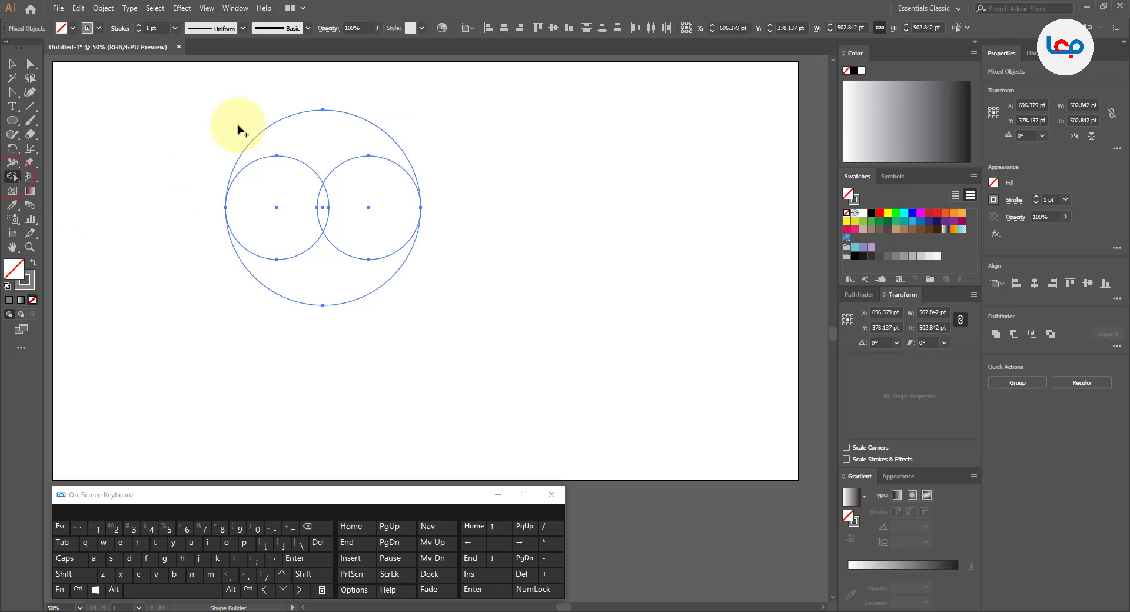
left_click(276, 106, "alt")
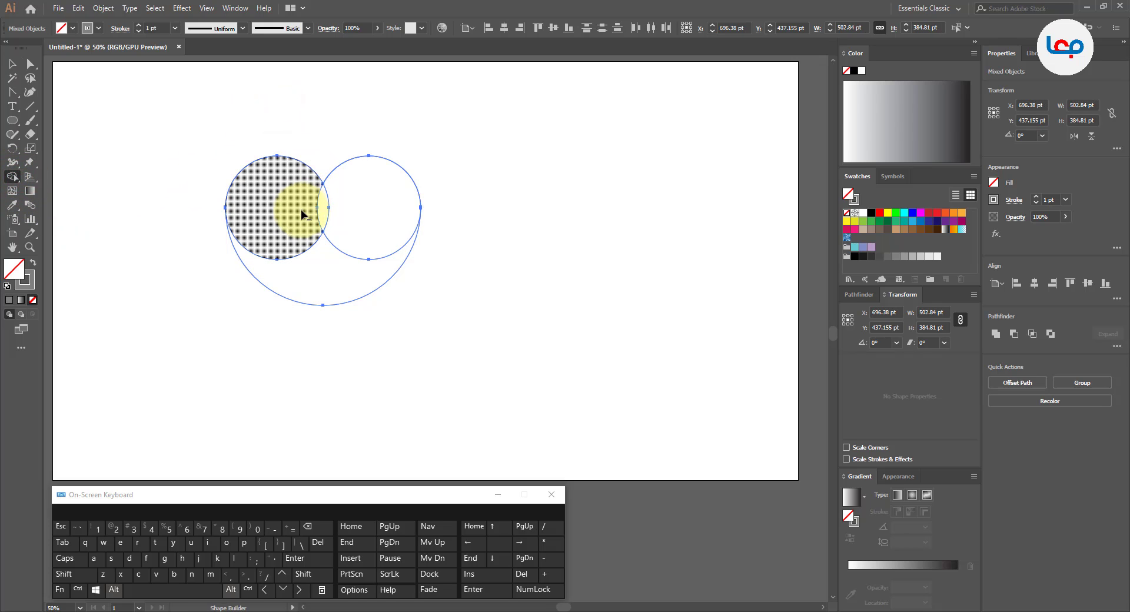
mouse_move(321, 216)
left_mouse_down()
mouse_move(341, 227)
mouse_move(331, 252)
left_mouse_up()
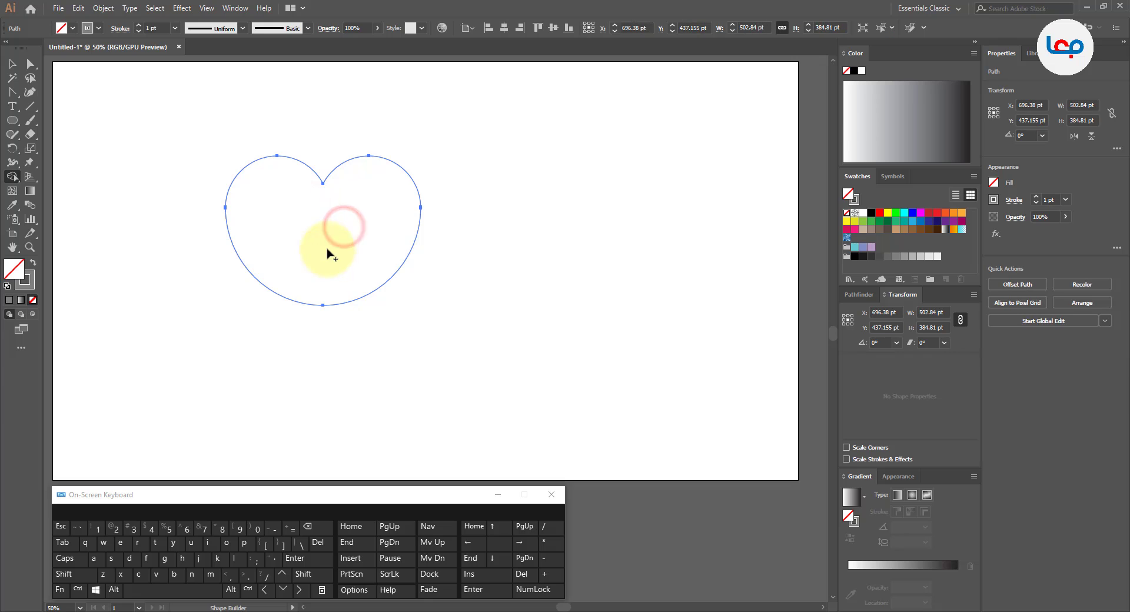
Step: Convert the heart's bottom anchor point to a sharp corner with the Anchor Point tool
left_click_drag(11, 97, 53, 134)
left_click(323, 305)
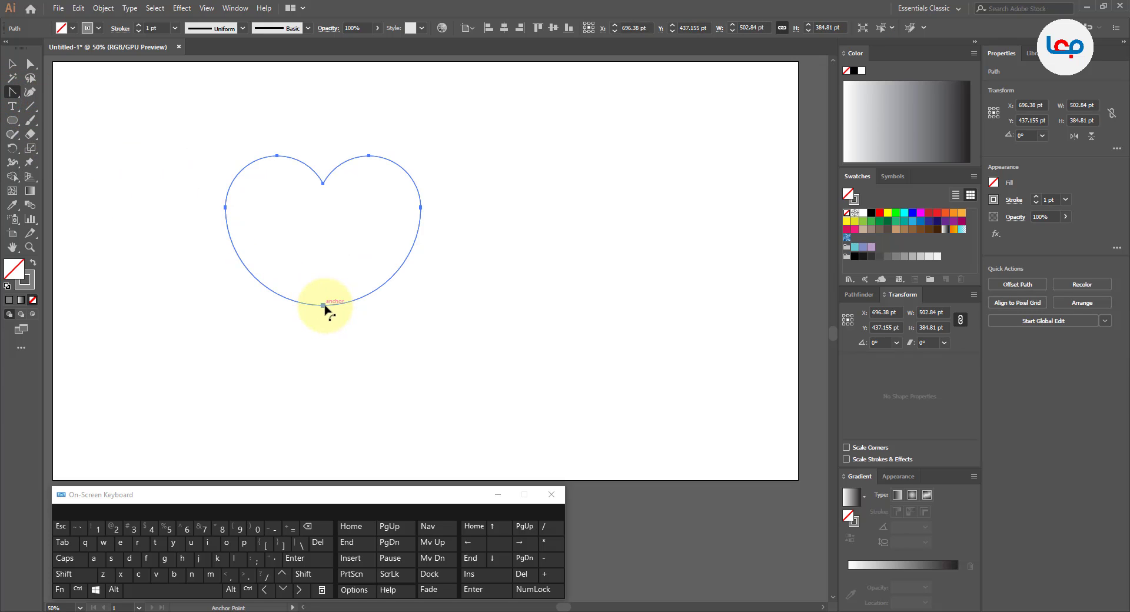
left_click(323, 305)
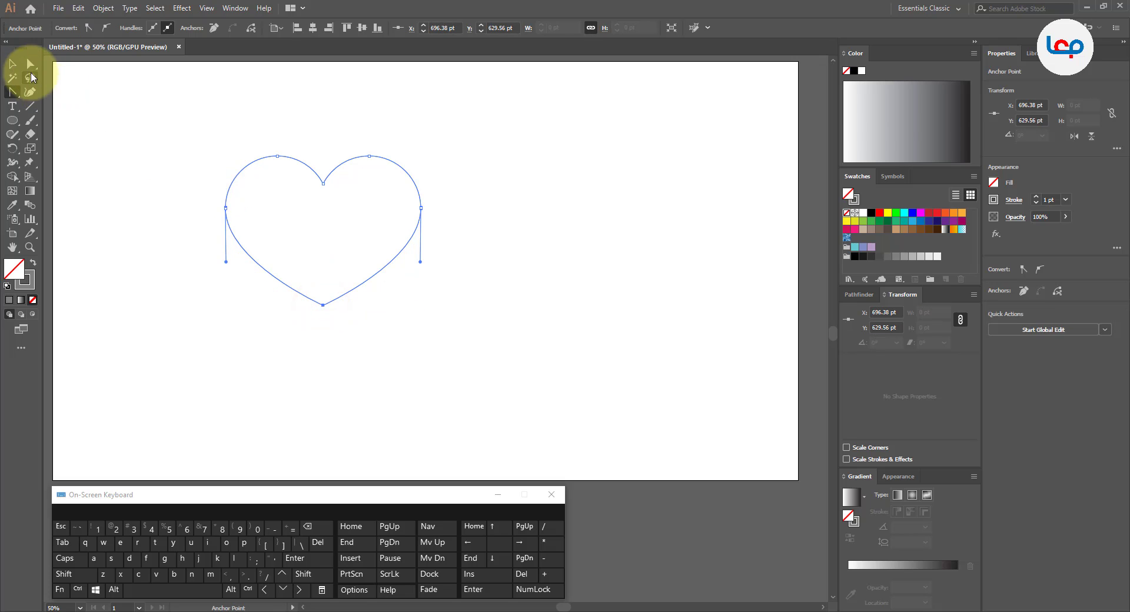
left_click(10, 66)
left_click(235, 139)
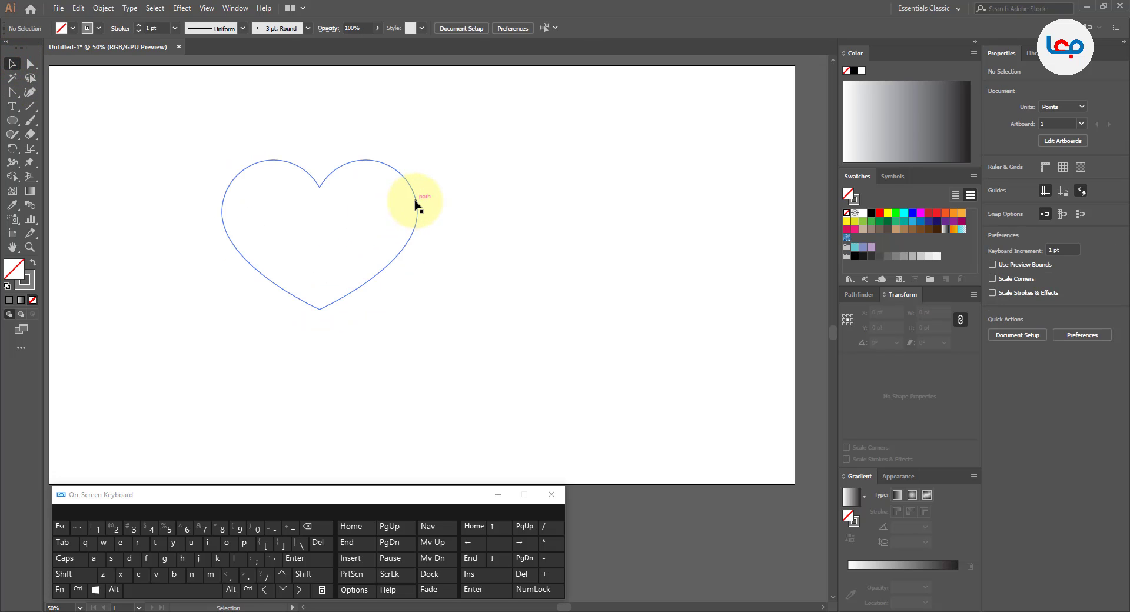
Step: Fill the heart with the grey swatch 999999 and remove its stroke
left_click(416, 204)
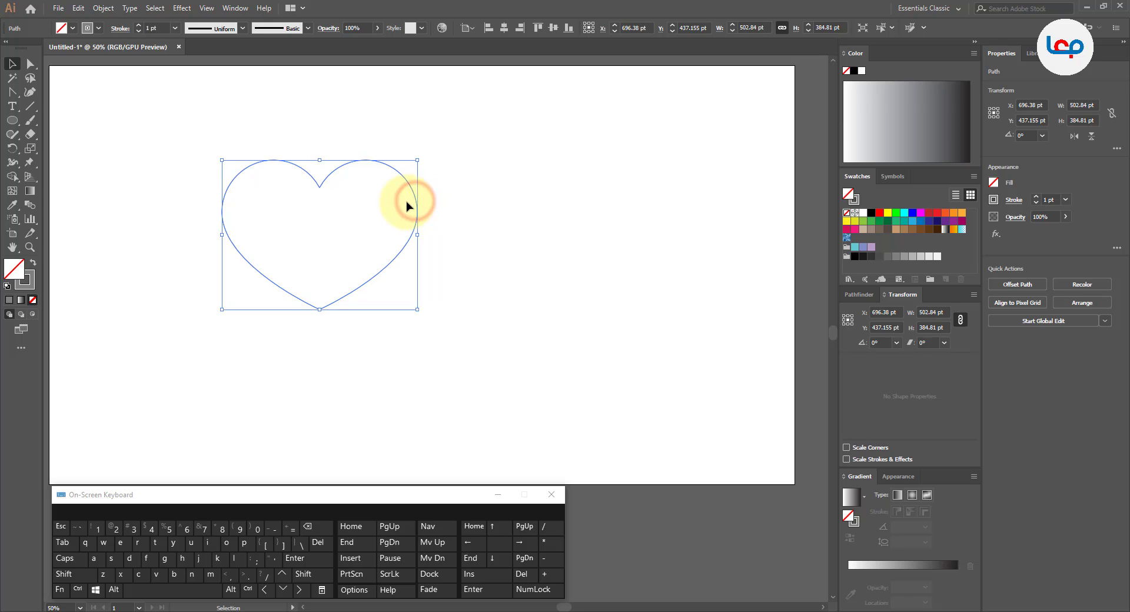
left_click(907, 258)
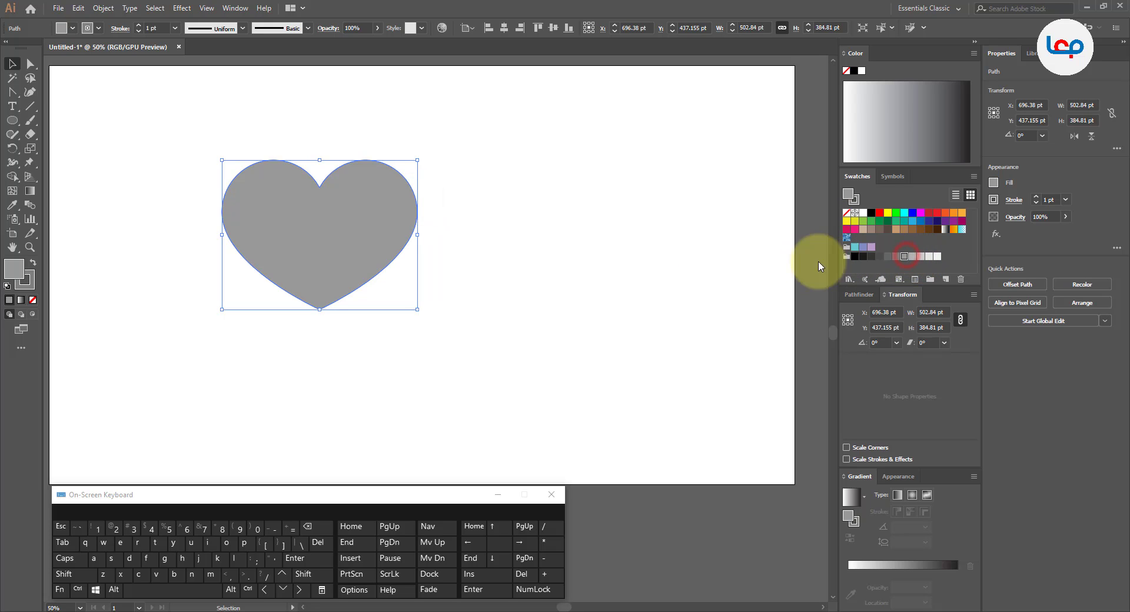
left_click(31, 281)
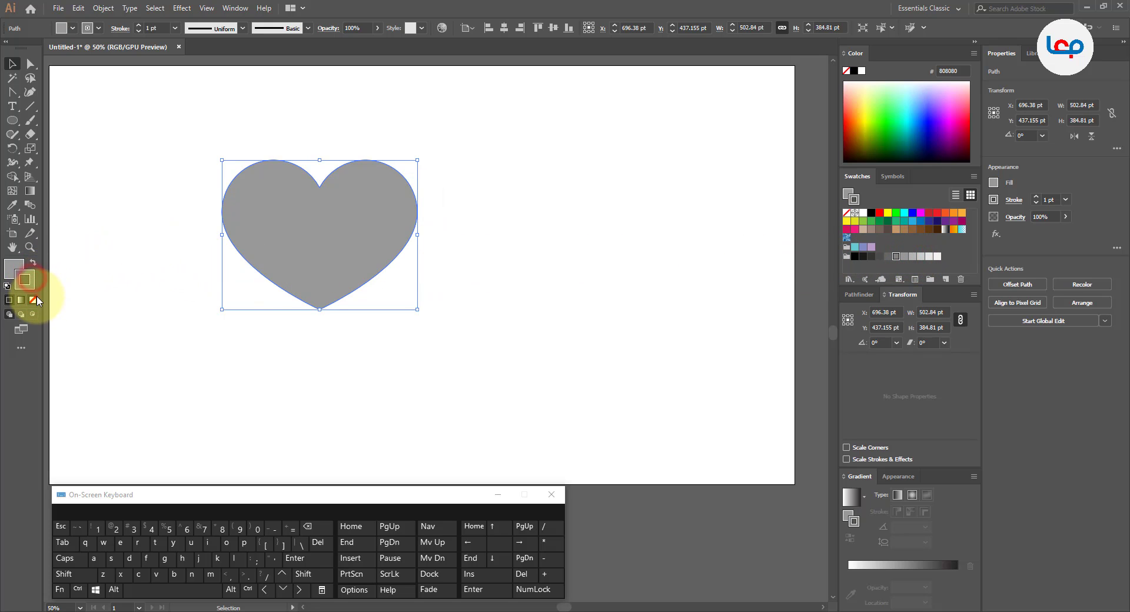
left_click(134, 189)
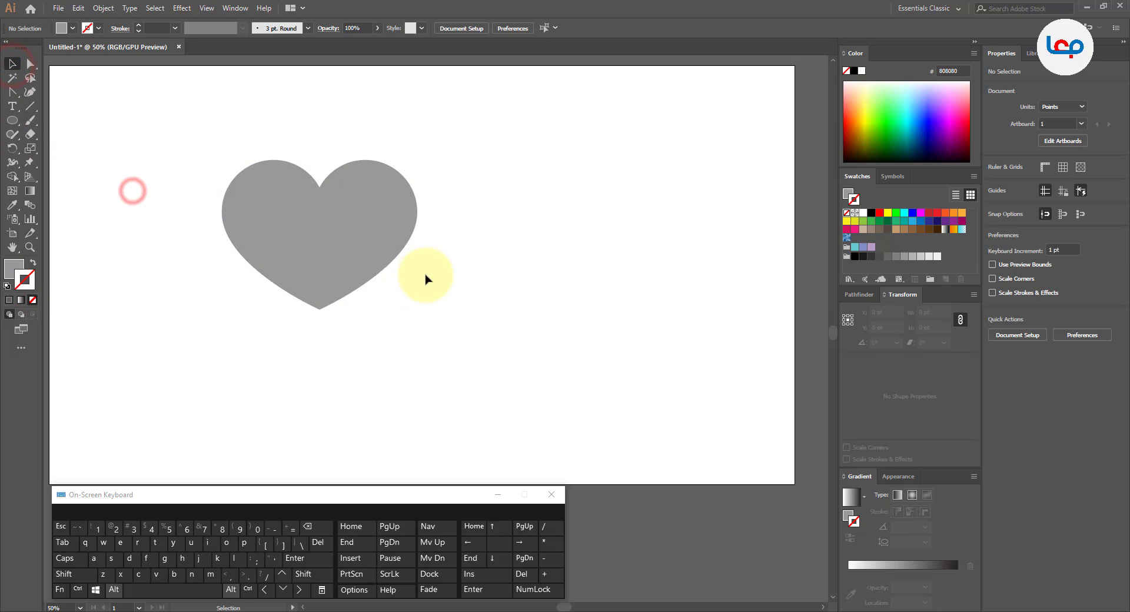
Step: Move the heart about 223 pt right and 53 pt down, and swap its fill and stroke to leave a grey outline
scroll(433, 278, "down", 1)
left_click_drag(392, 243, 435, 252)
scroll(462, 252, "up", 2)
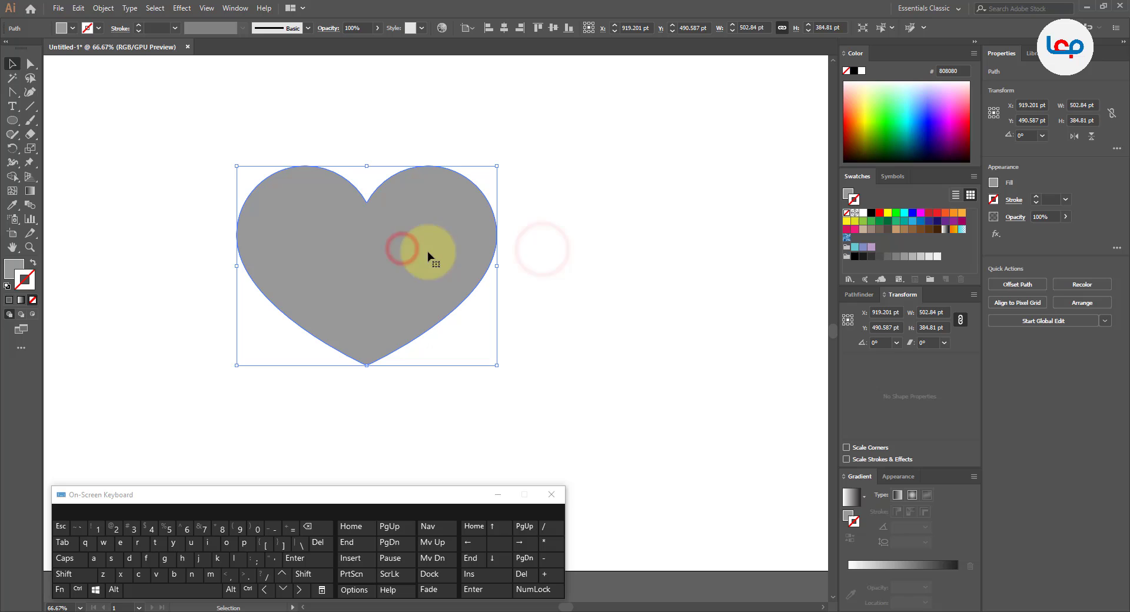
left_click(32, 263)
left_click(100, 260)
left_click(151, 259)
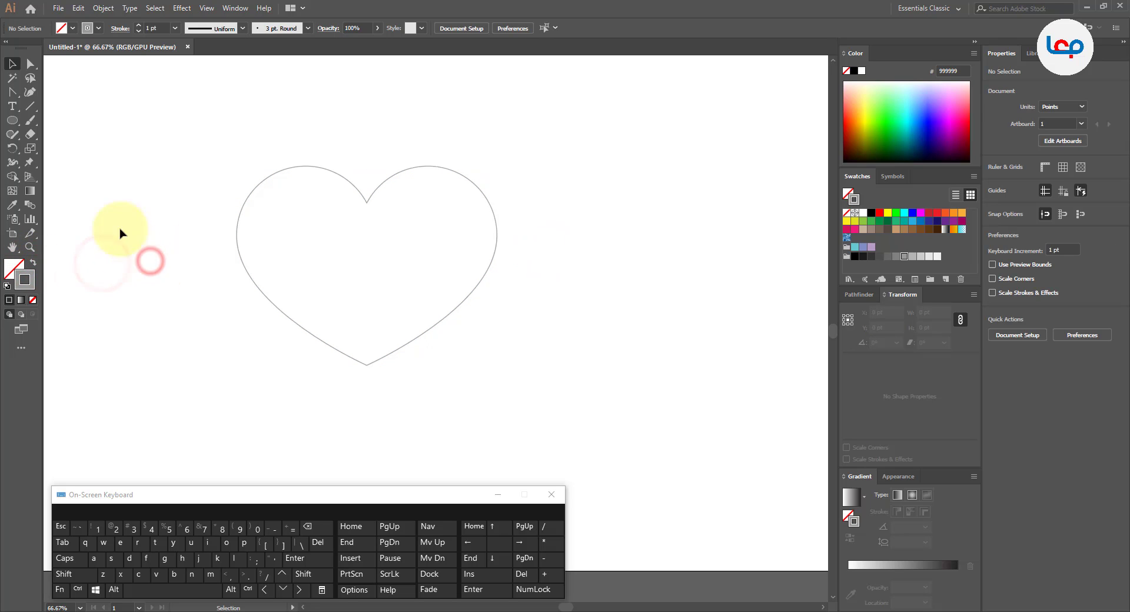
left_click(97, 197)
Step: Draw a circle about 587 pt across over the heart's upper left and move its edge to the heart's notch
left_click(12, 120)
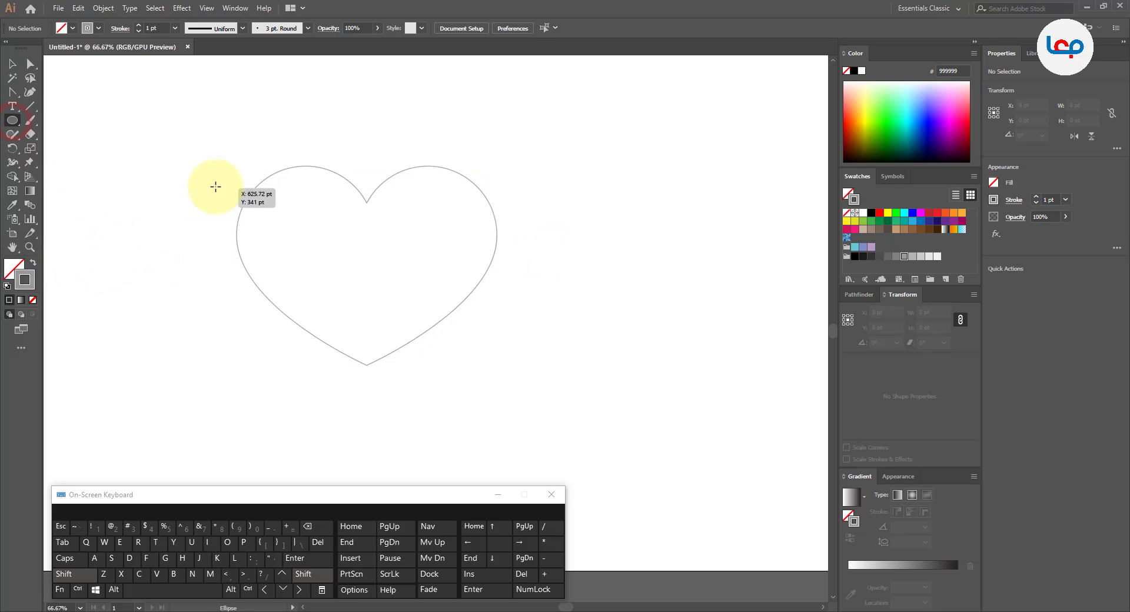
left_click_drag(224, 169, 374, 305)
left_click(12, 64)
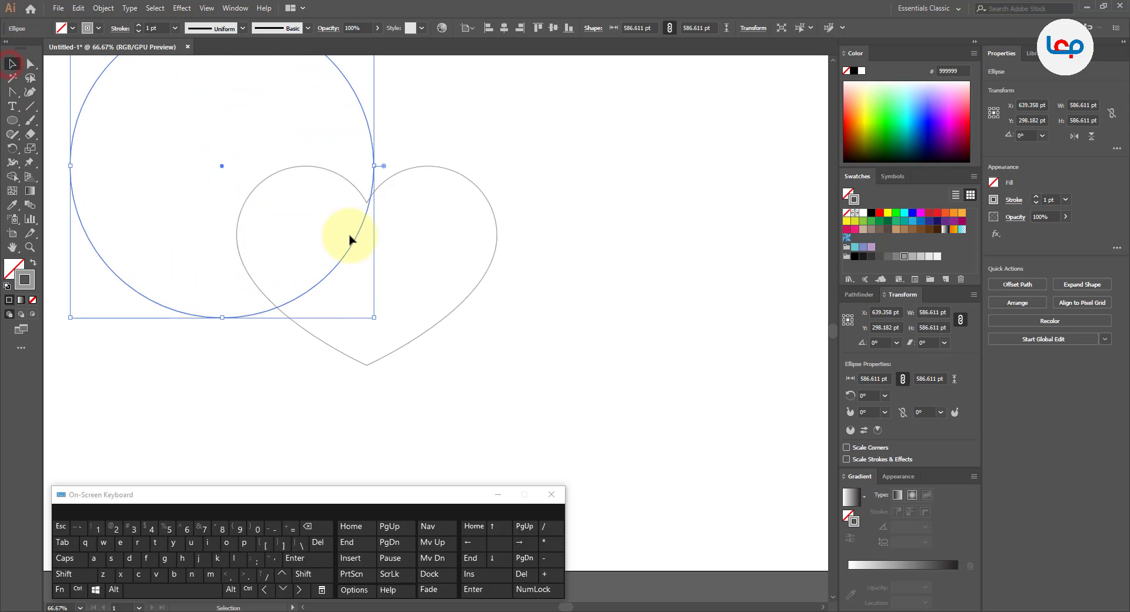
left_click_drag(360, 233, 368, 201)
Step: Nudge the large circle so that its edge runs precisely through the heart's notch
scroll(379, 214, "up", 4)
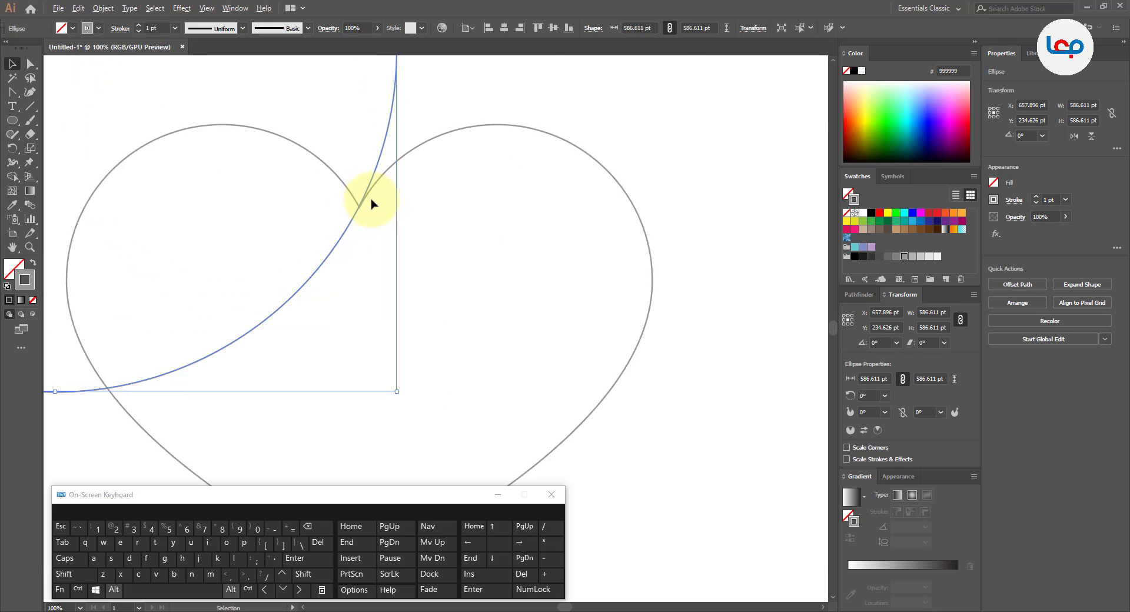
left_click_drag(342, 235, 345, 236)
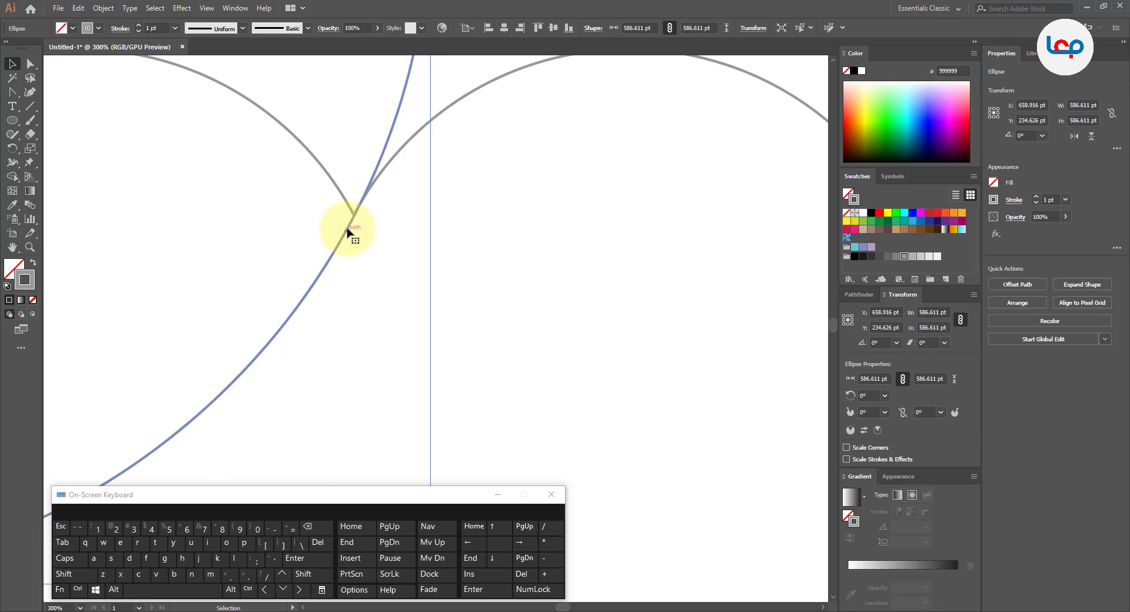
scroll(346, 229, "up", 3)
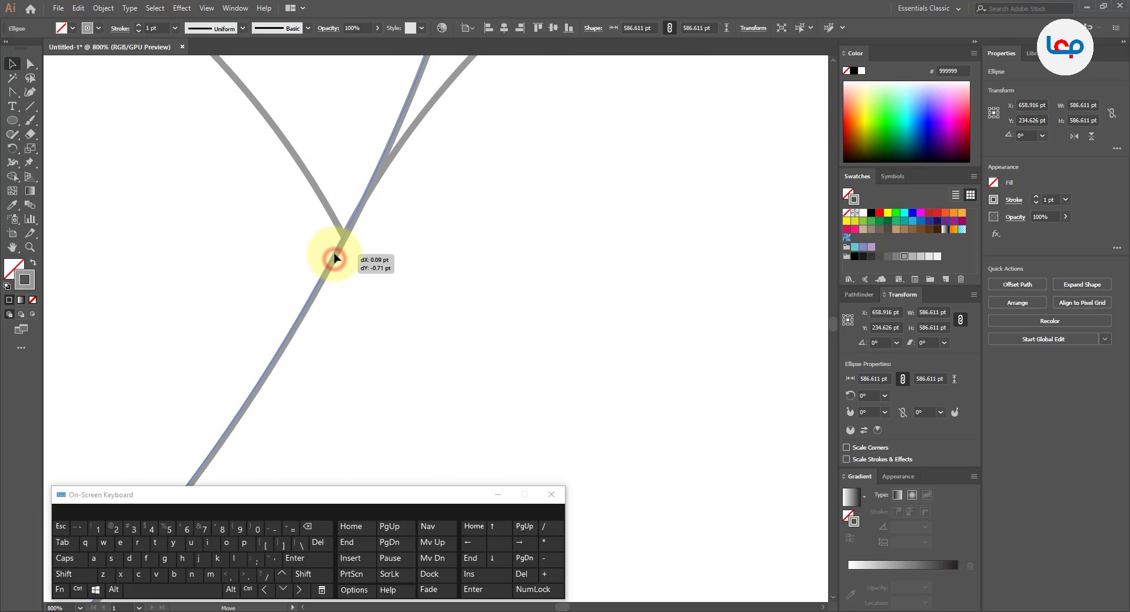
left_click_drag(335, 257, 335, 255)
scroll(389, 214, "down", 7)
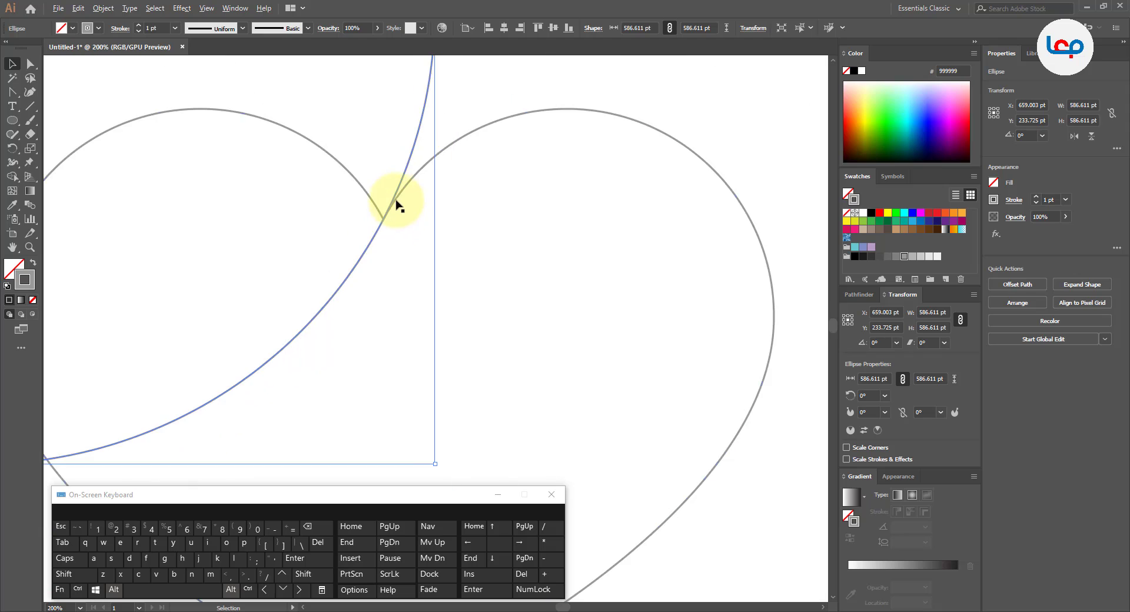
left_click(486, 137)
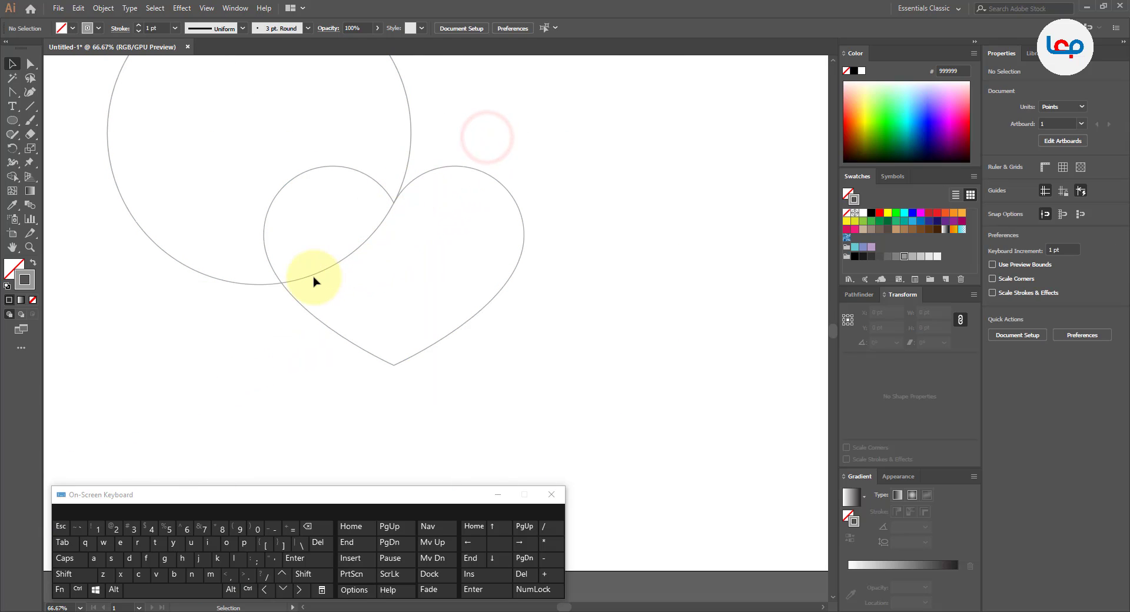
Step: Move the large circle further up and right, aligning its edge with the heart's notch to cut higher across the left lobe
left_click_drag(314, 272, 328, 256)
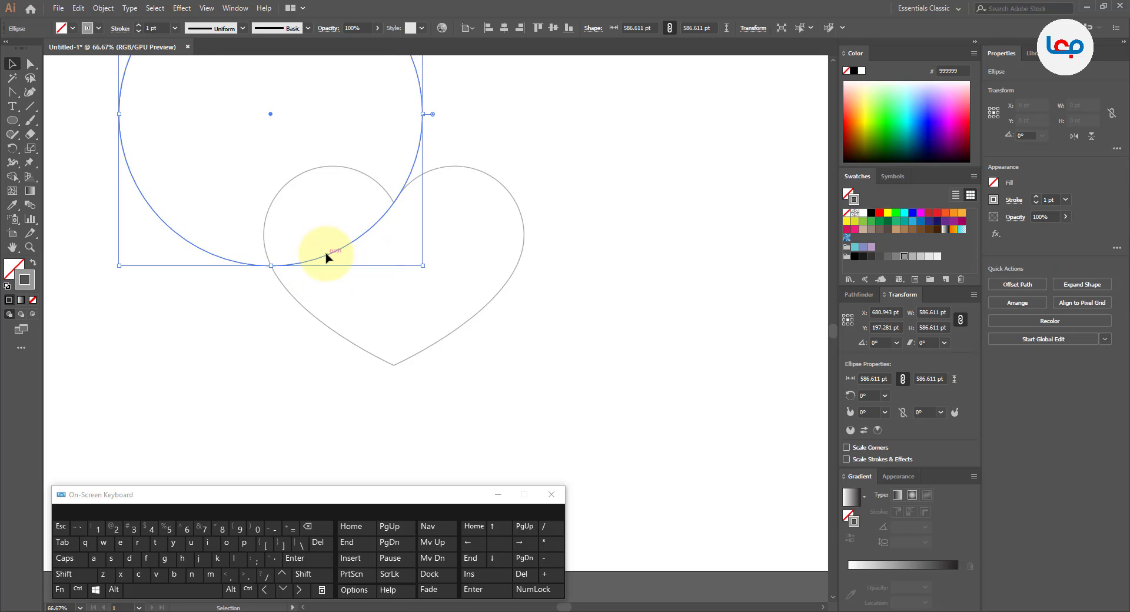
left_click(396, 231)
scroll(396, 230, "up", 7)
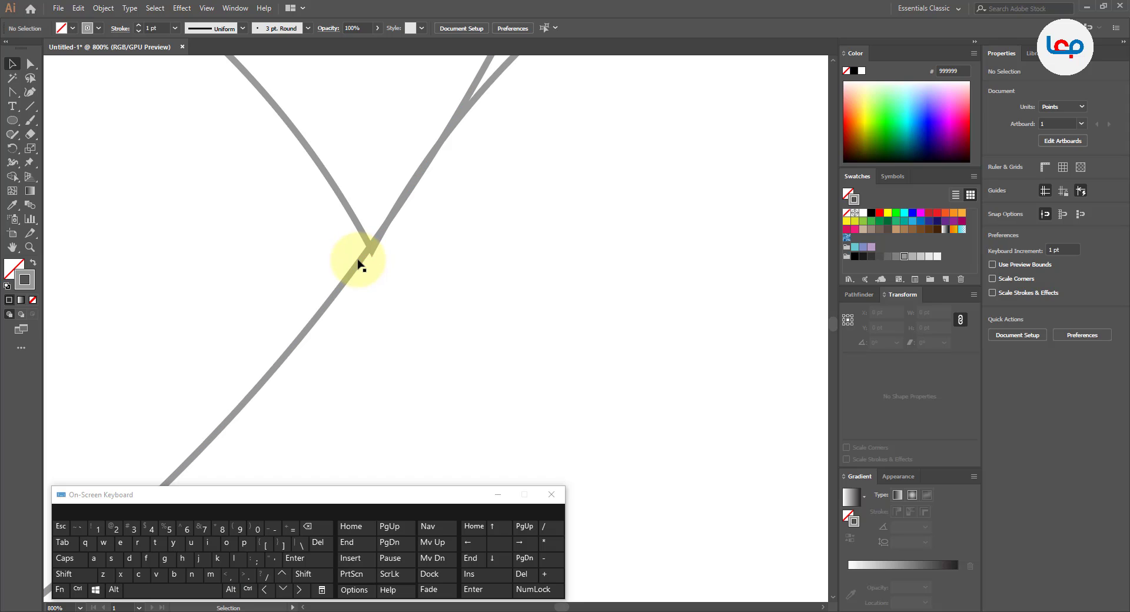
left_click_drag(361, 270, 365, 265)
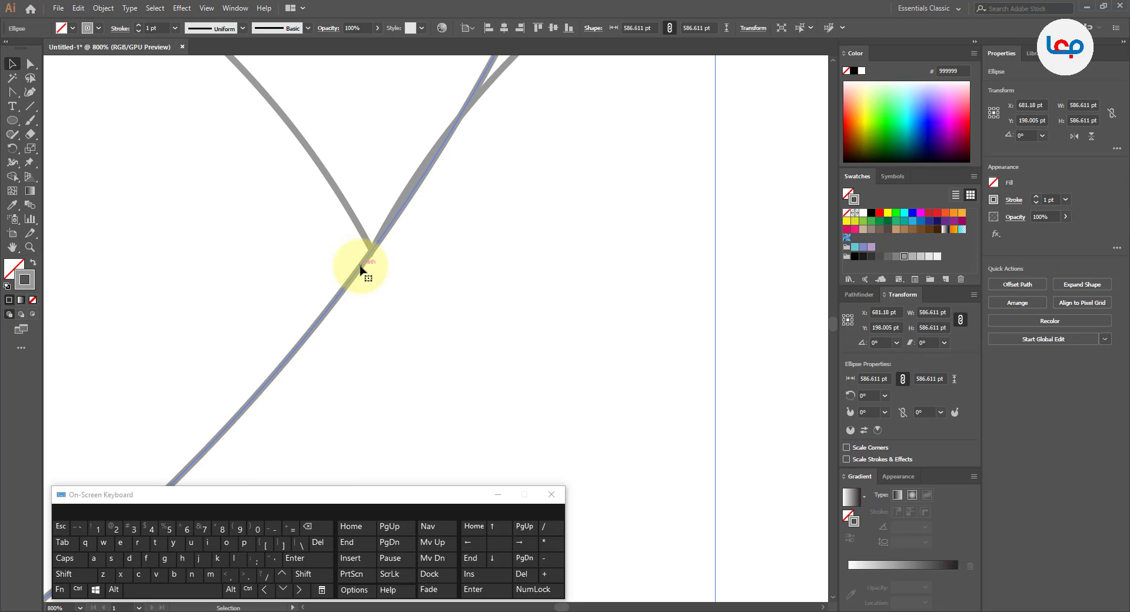
Step: Reposition the large circle at about X 668 pt, Y 218 pt so its edge follows the right lobe into the heart's notch
scroll(404, 235, "down", 5)
scroll(411, 234, "up", 2)
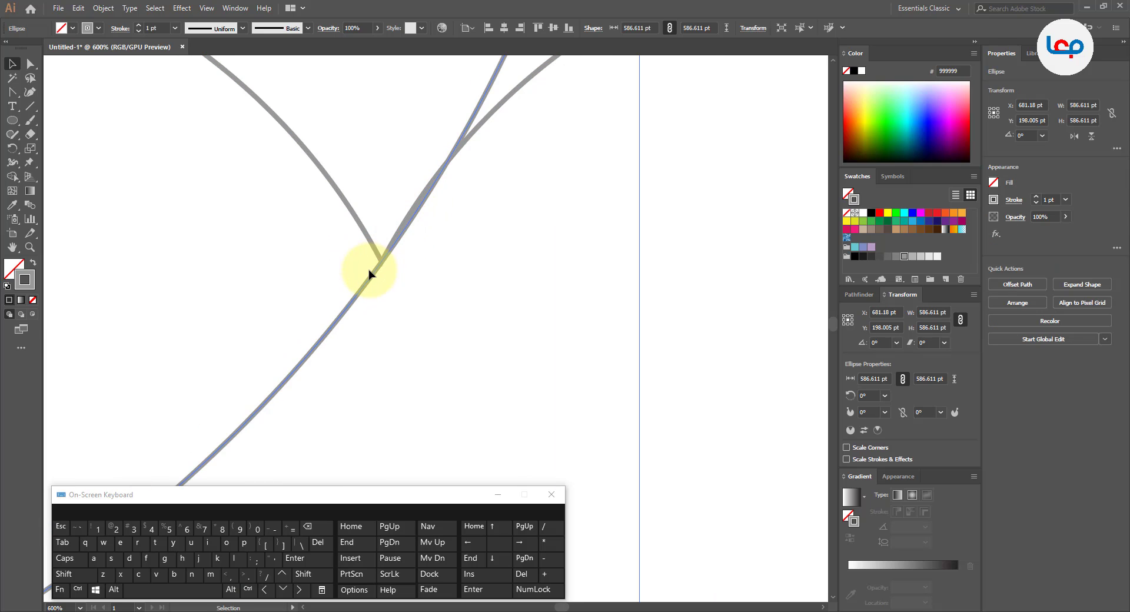
left_click_drag(374, 276, 320, 339)
scroll(374, 276, "up", 3)
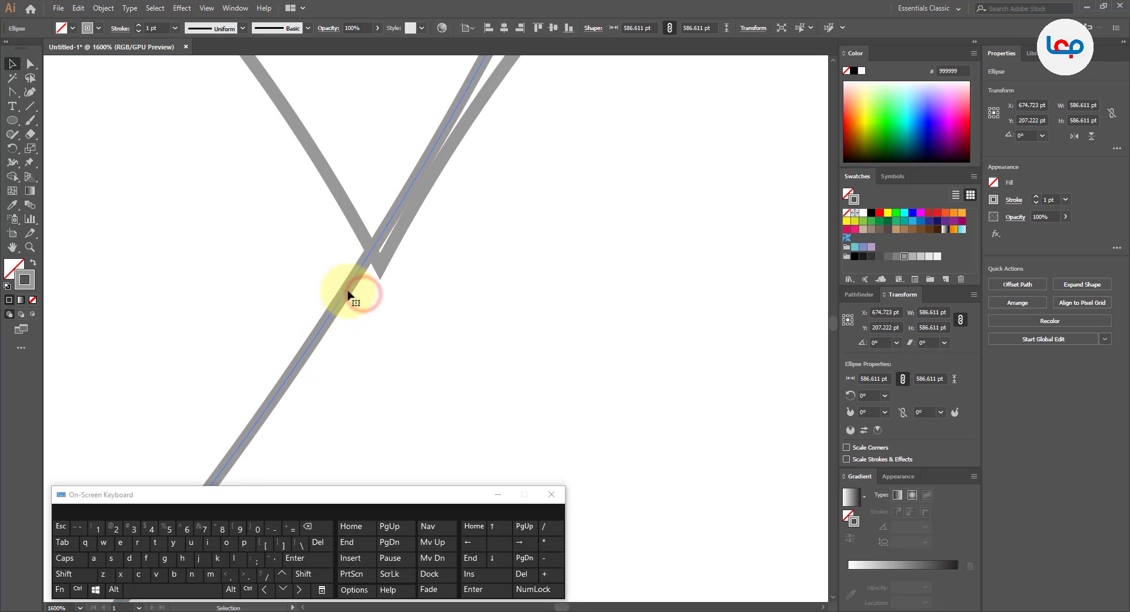
left_click_drag(358, 275, 359, 289)
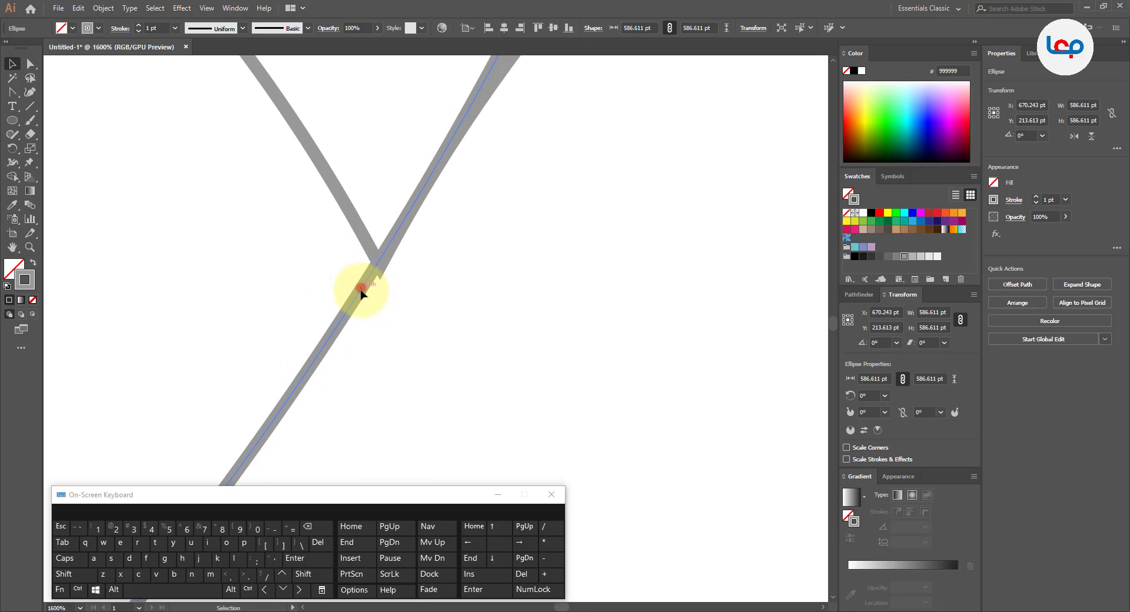
mouse_move(360, 296)
left_mouse_down()
mouse_move(350, 300)
mouse_move(366, 306)
mouse_move(345, 325)
left_mouse_up()
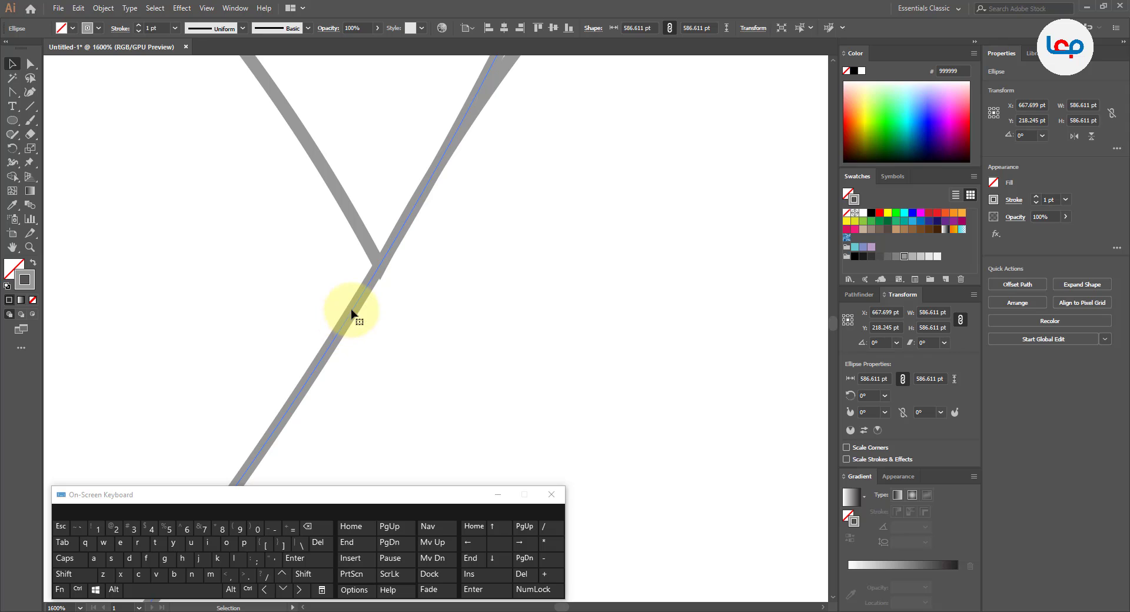
scroll(352, 314, "down", 8)
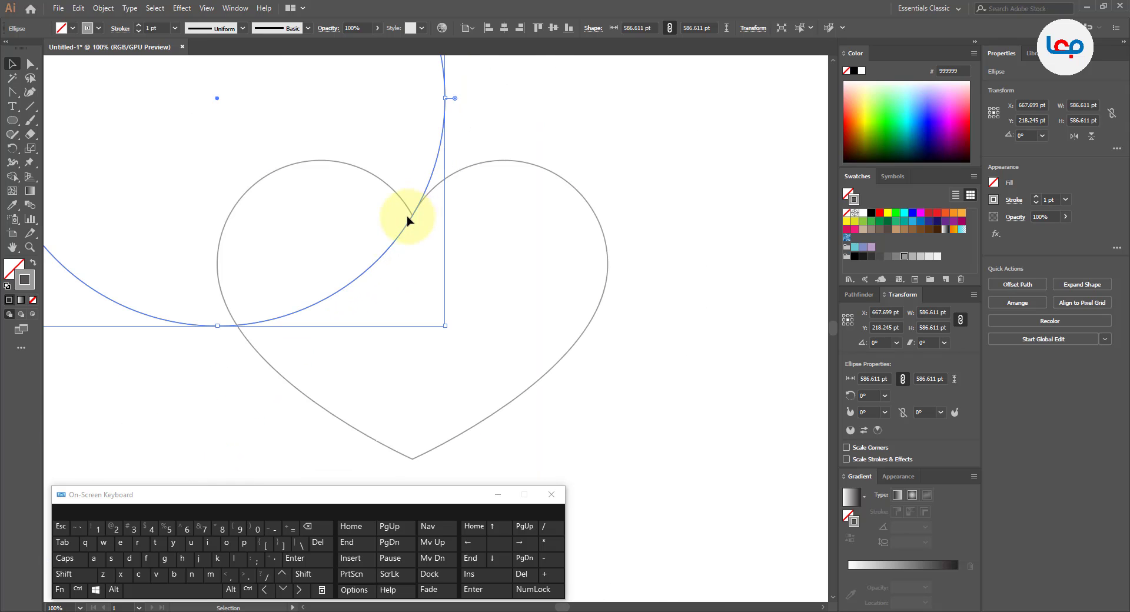
Step: Duplicate the large circle about 70 pt right and 69 pt down, forming a diagonal band across the heart
left_click_drag(365, 272, 421, 328)
left_click(566, 146)
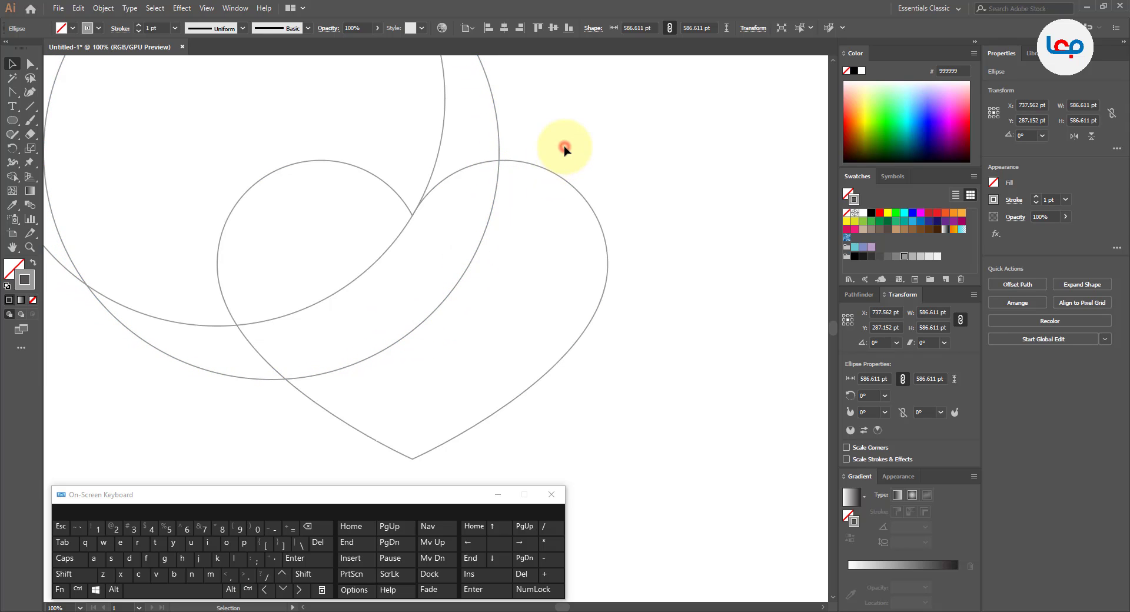
Step: Move the heart and both large circles together about 17 pt right and 31 pt down
key("ctrl+minus")
key("ctrl+minus")
key("ctrl+minus")
scroll(554, 186, "up", 2)
left_click_drag(558, 174, 360, 294)
left_click_drag(426, 241, 434, 259)
key("ctrl+minus")
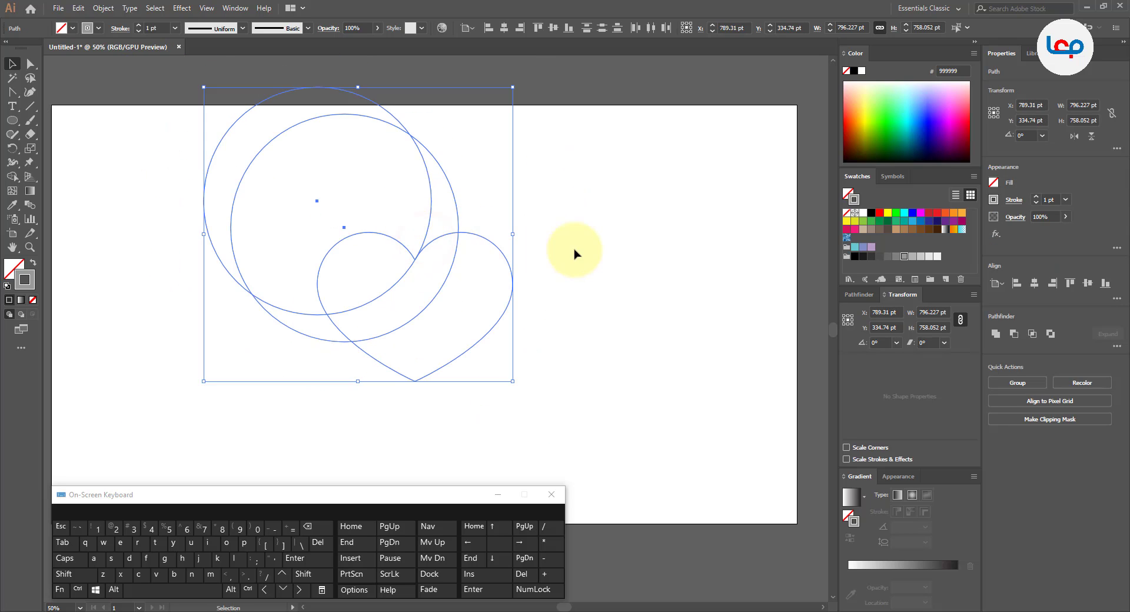
left_click(576, 250)
scroll(431, 262, "up", 2)
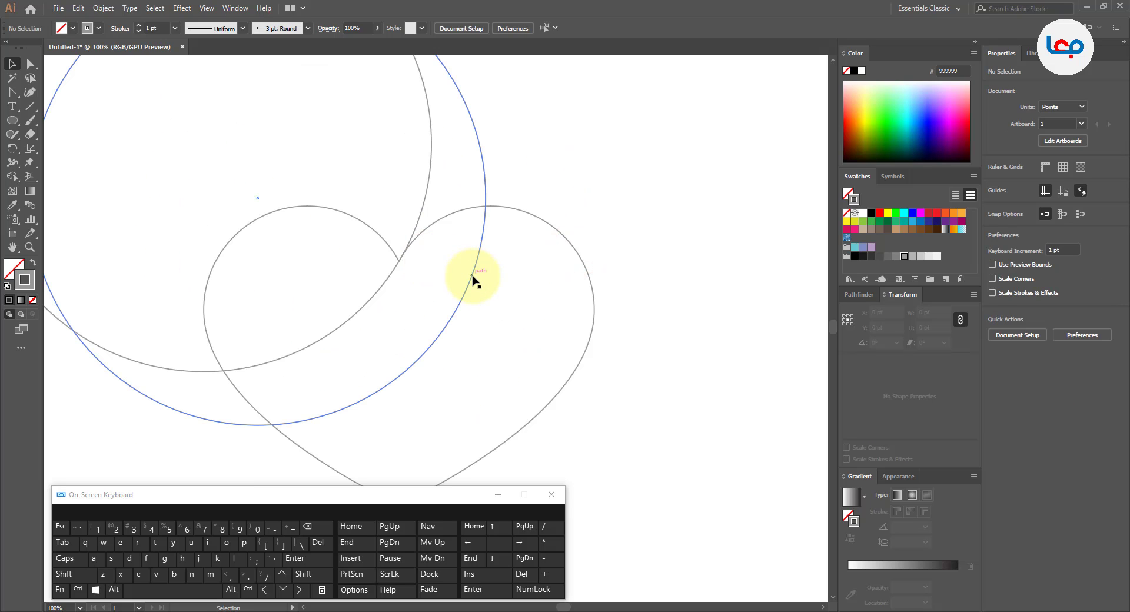
Step: Copy the heart outline and paste a duplicate of it
left_click(551, 225)
key("ctrl+minus")
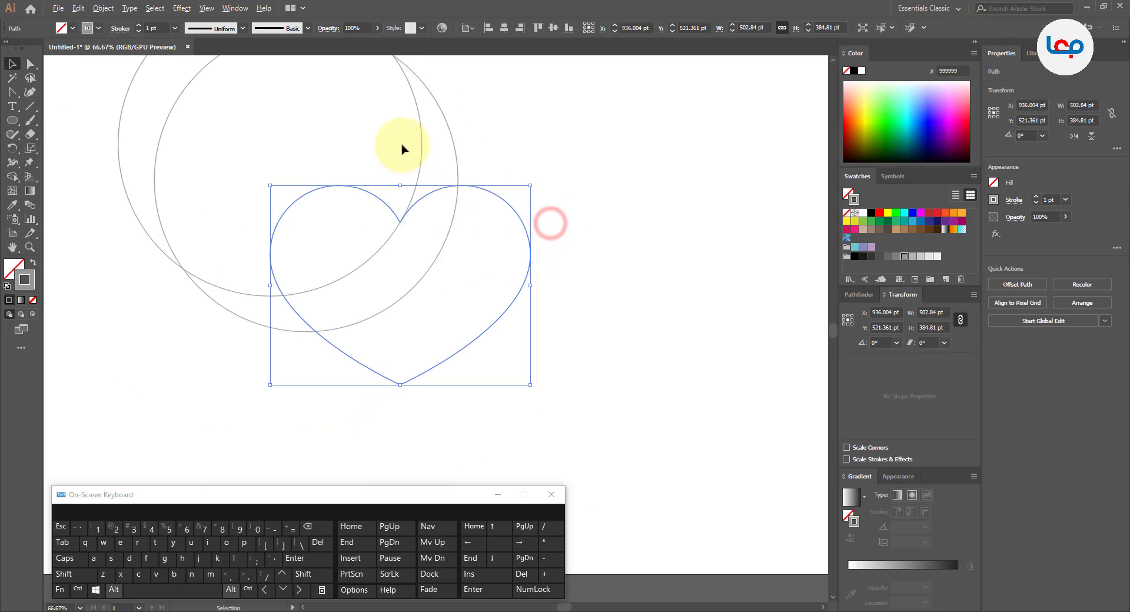
left_click(95, 13)
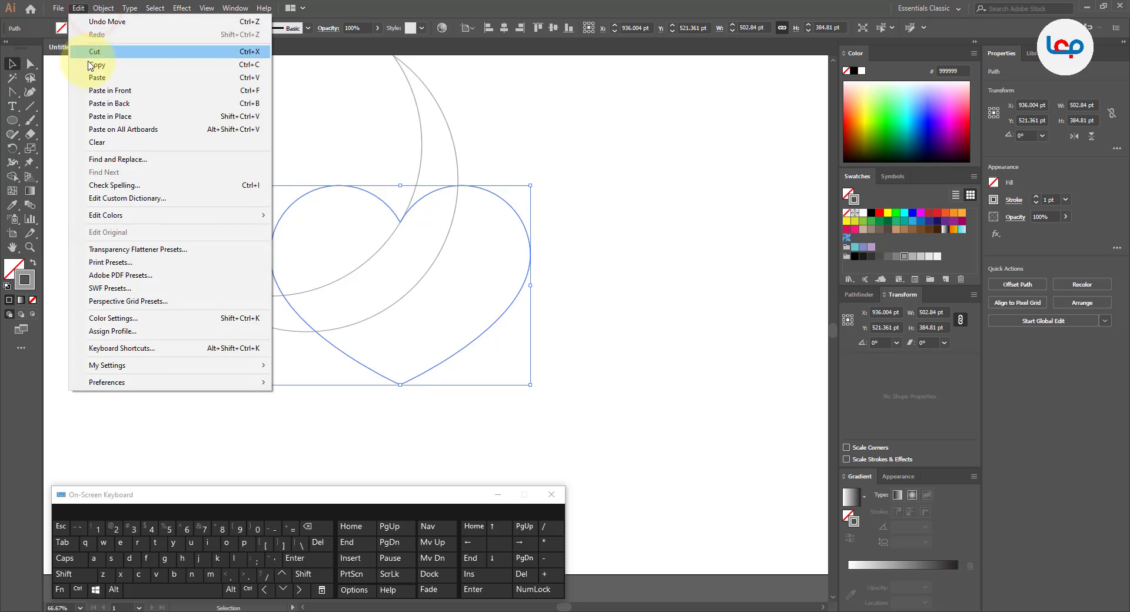
left_click(90, 65)
left_click(78, 7)
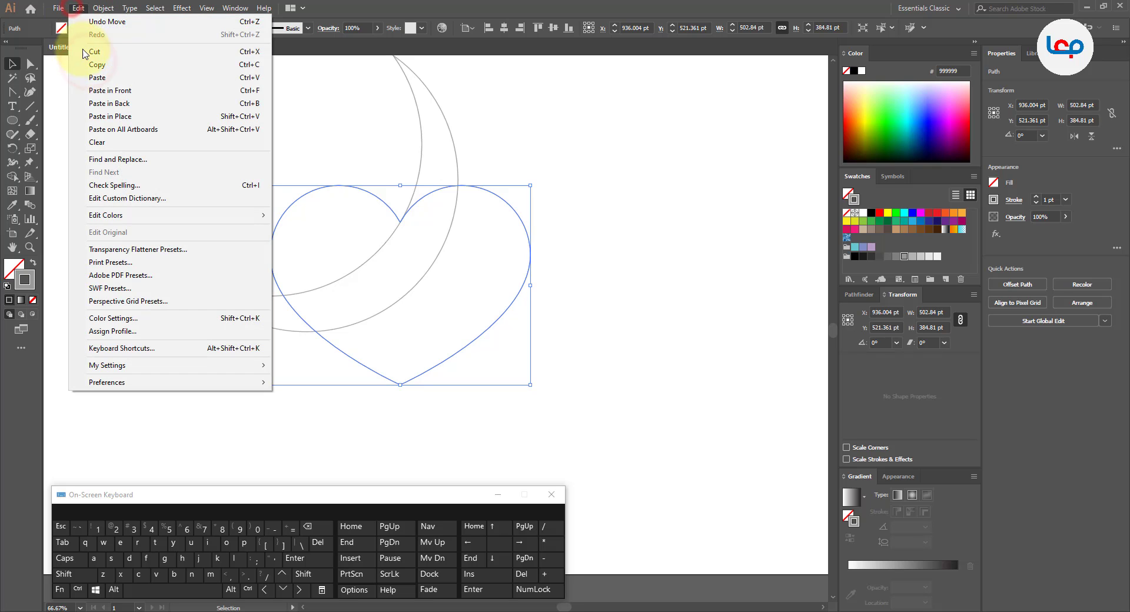
left_click(94, 78)
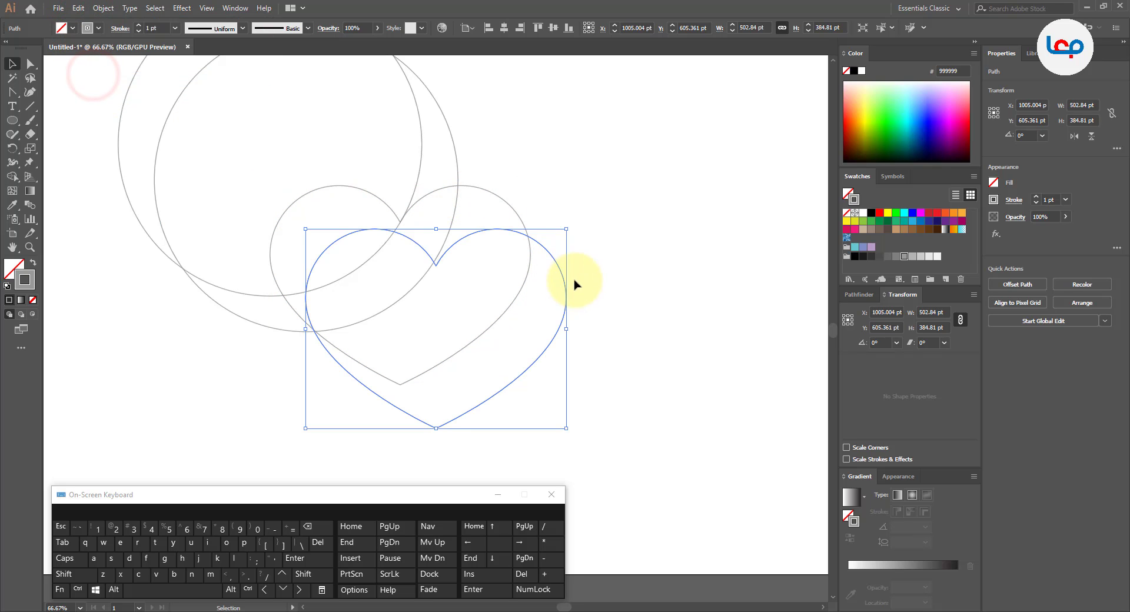
Step: Place the duplicate heart exactly over the original and scale it proportionally about its centre to about 287 × 220 pt
left_click_drag(564, 281, 528, 238)
left_click_drag(532, 186, 503, 230)
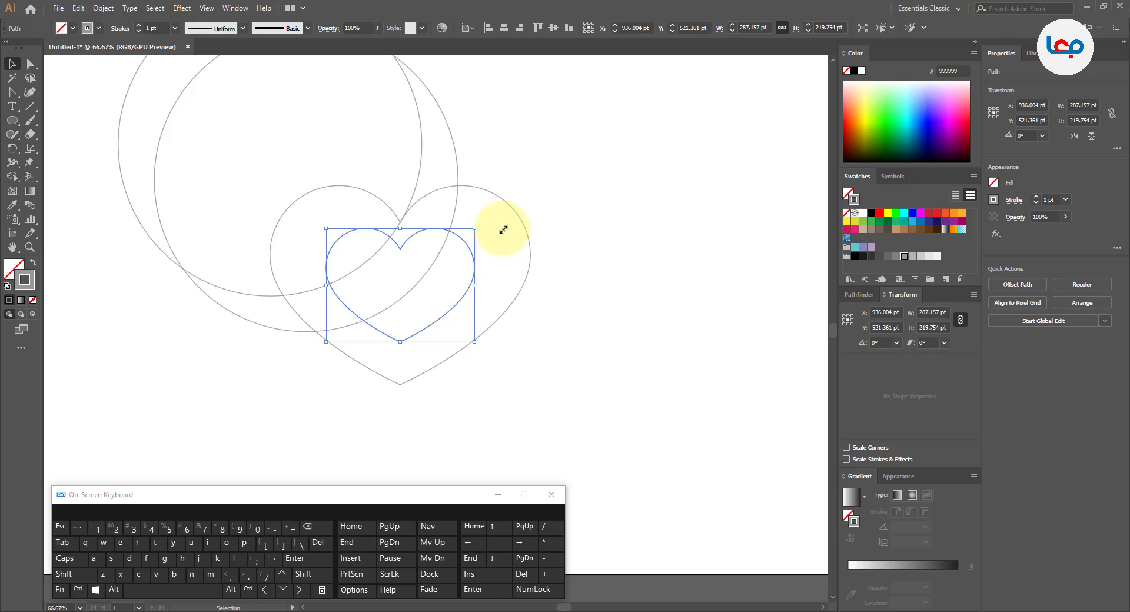
left_click(525, 269)
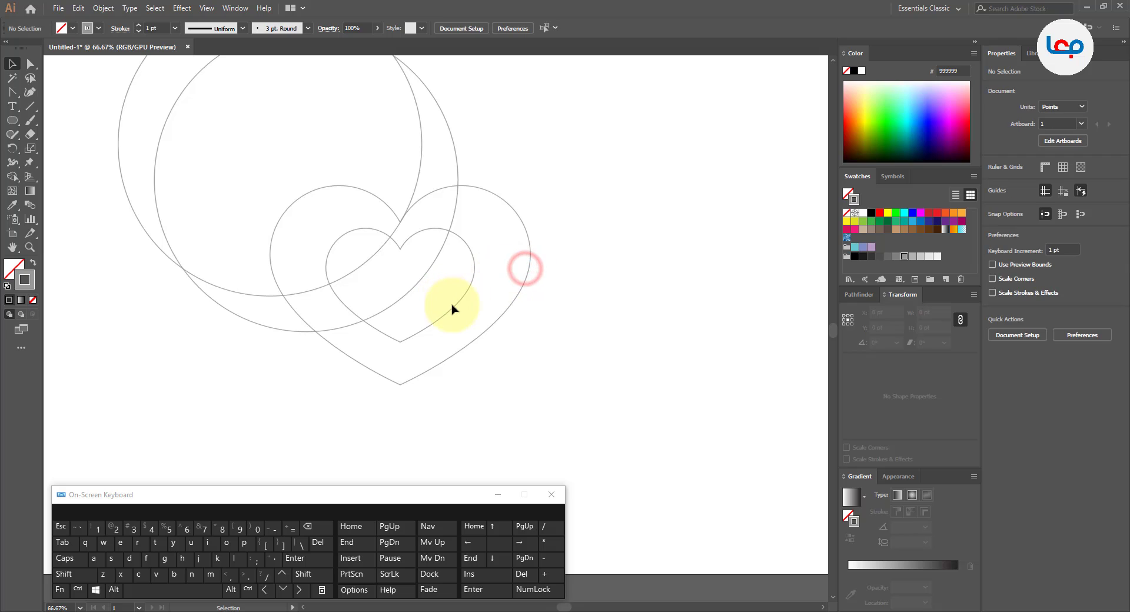
Step: Round the bottom corner of the inner heart with a radius of about 29.5 pt
left_click(30, 63)
scroll(421, 340, "up", 2)
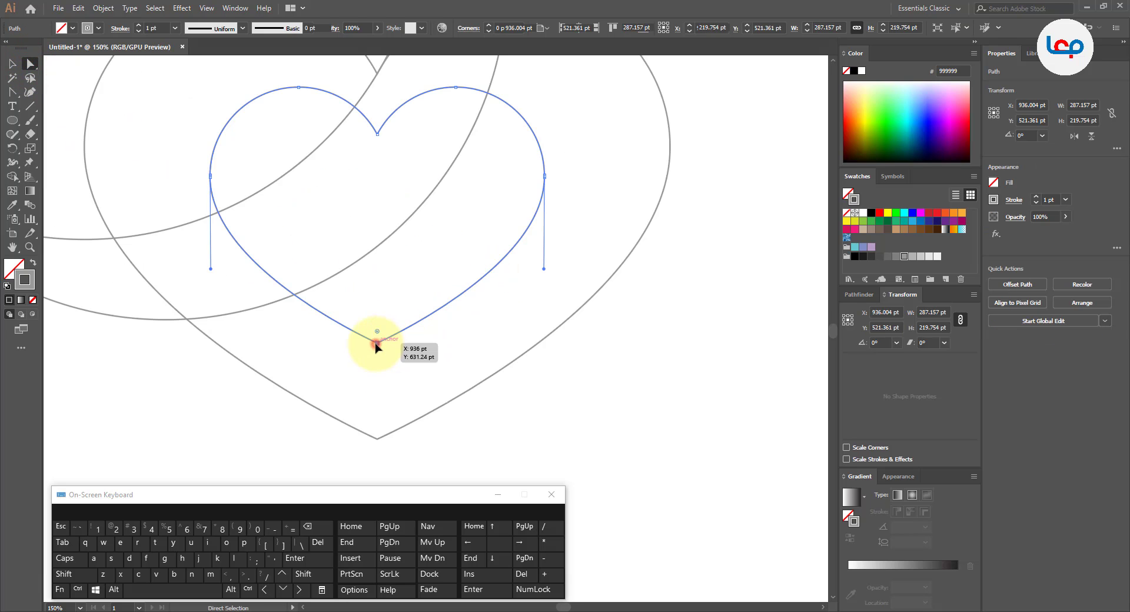
left_click(376, 342)
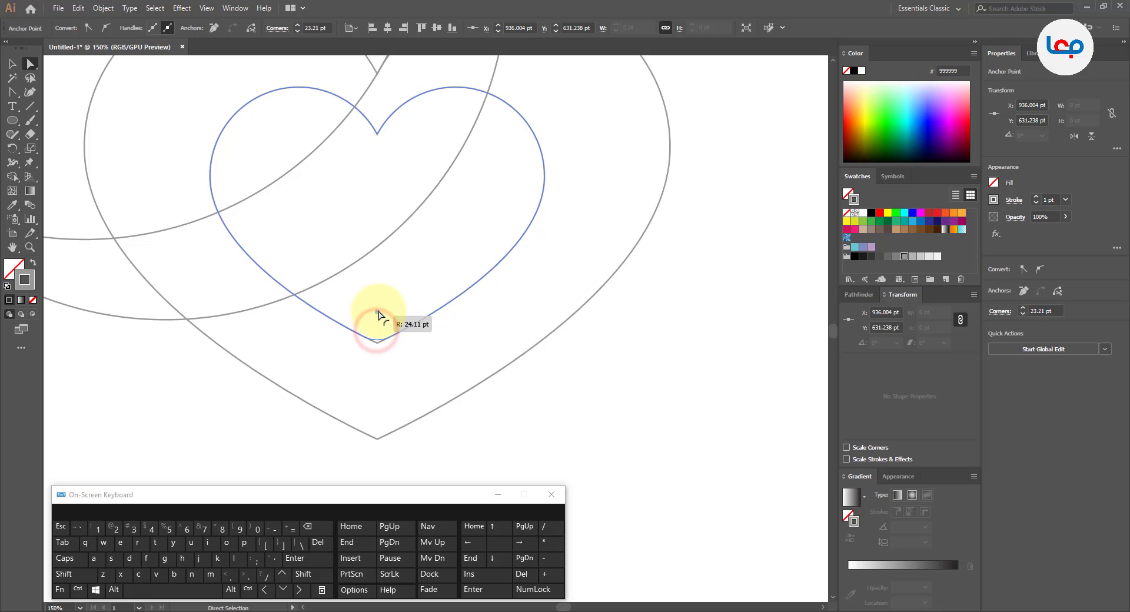
left_click_drag(380, 306, 381, 307)
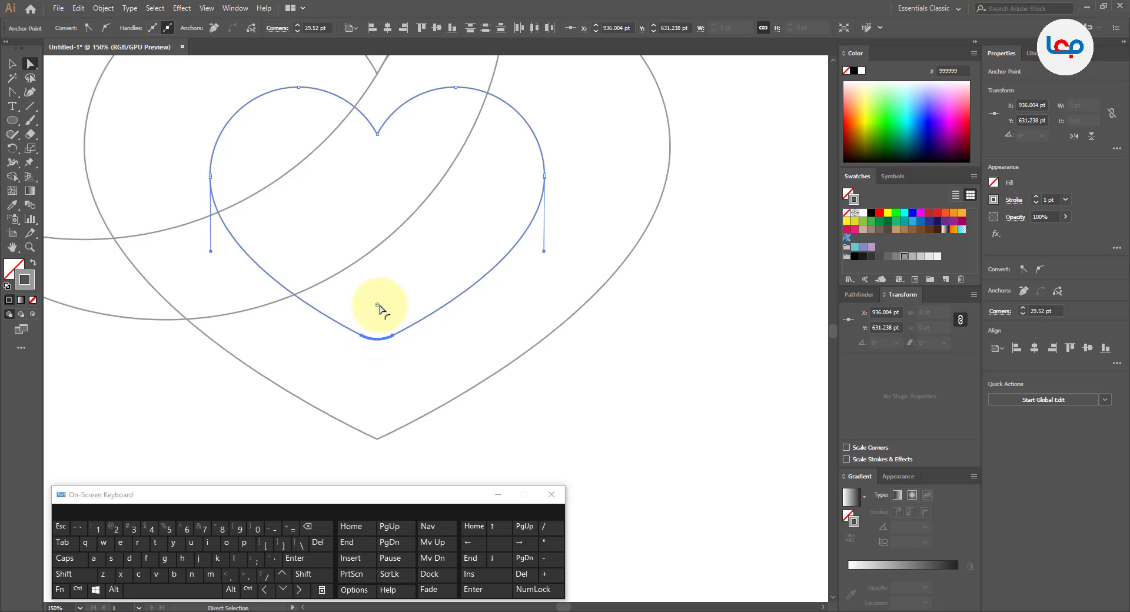
left_click(408, 305)
scroll(412, 326, "down", 2)
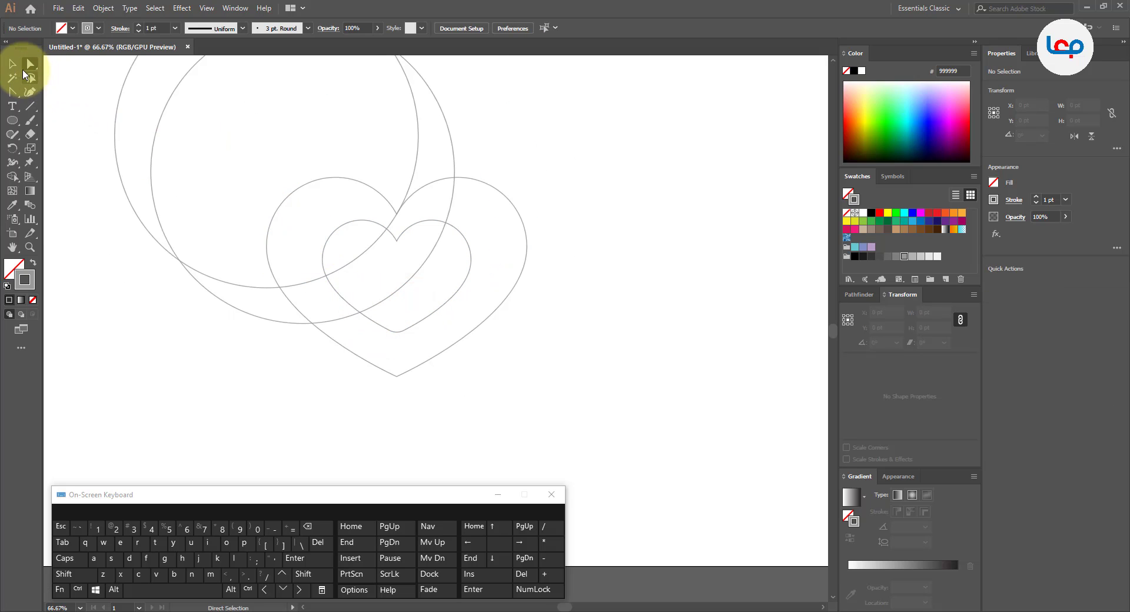
Step: Select both hearts and both circles and remove the circle areas outside the large heart with the Shape Builder
left_click(12, 64)
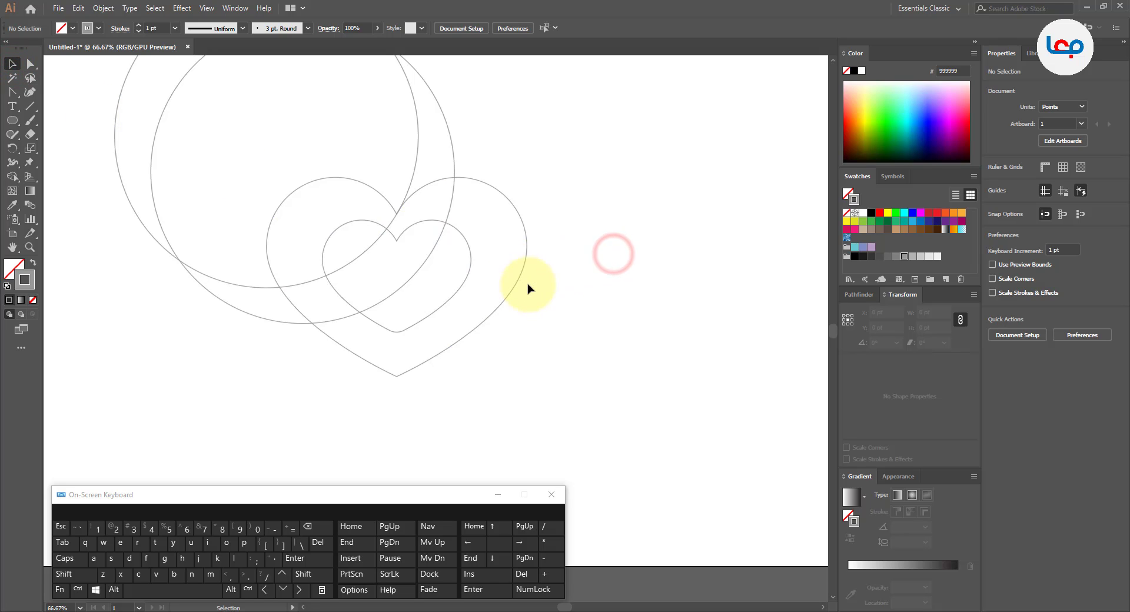
left_click_drag(588, 190, 292, 314)
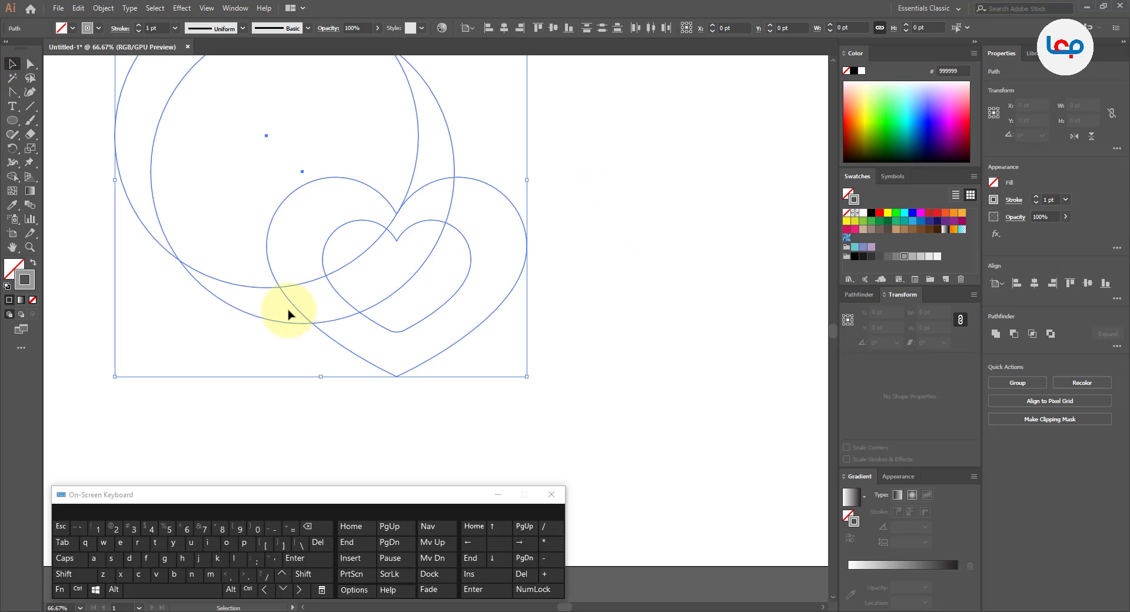
left_click(11, 177)
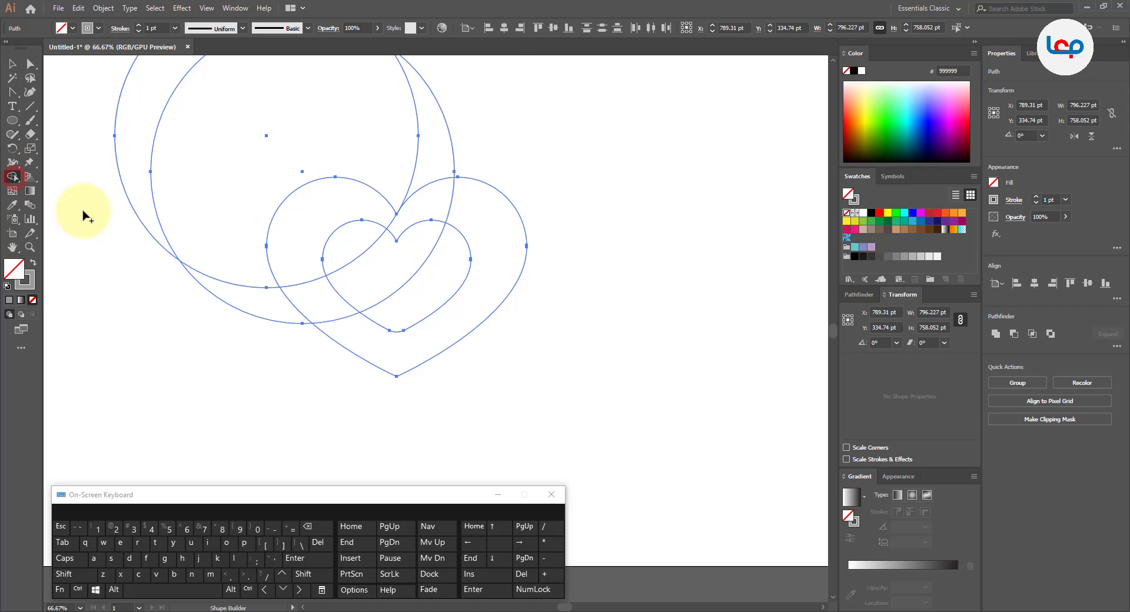
mouse_move(146, 285)
left_mouse_down()
mouse_move(196, 249)
mouse_move(215, 323)
left_mouse_up()
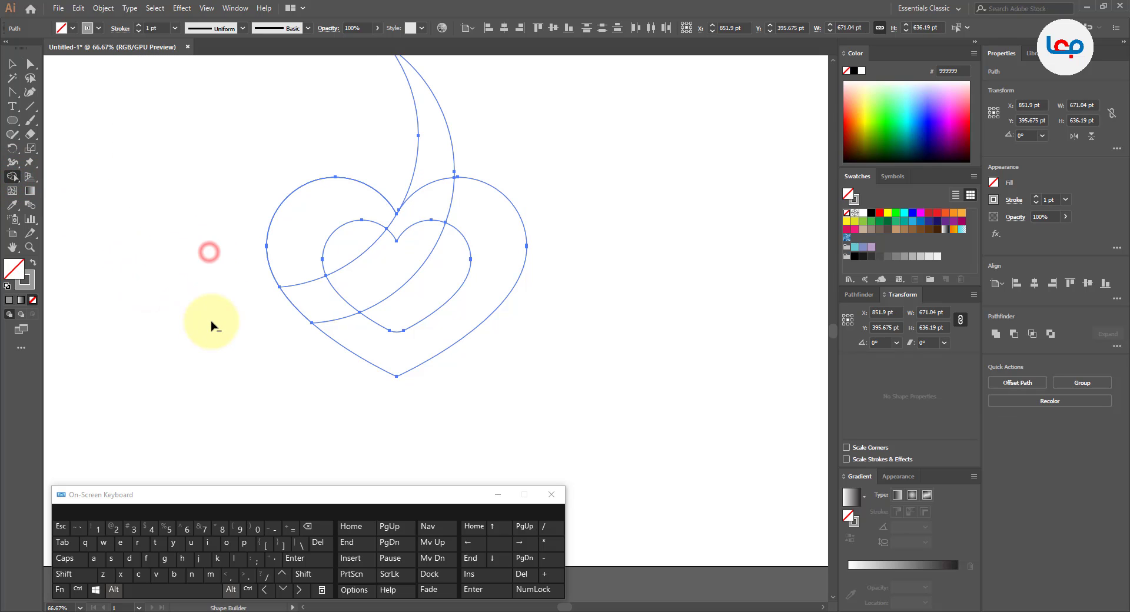
left_click_drag(383, 141, 391, 189)
scroll(377, 194, "up", 1)
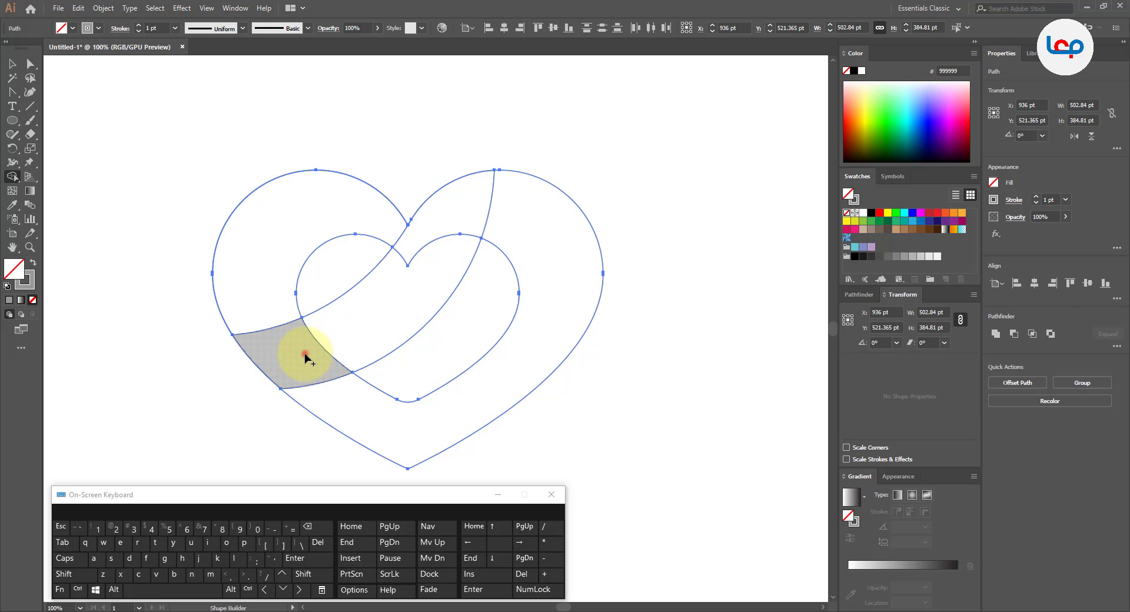
Step: Merge the inner heart's fragments into the diagonal band and into the upper-left lobe with the Shape Builder
left_click_drag(305, 355, 327, 348)
left_click_drag(417, 271, 417, 269)
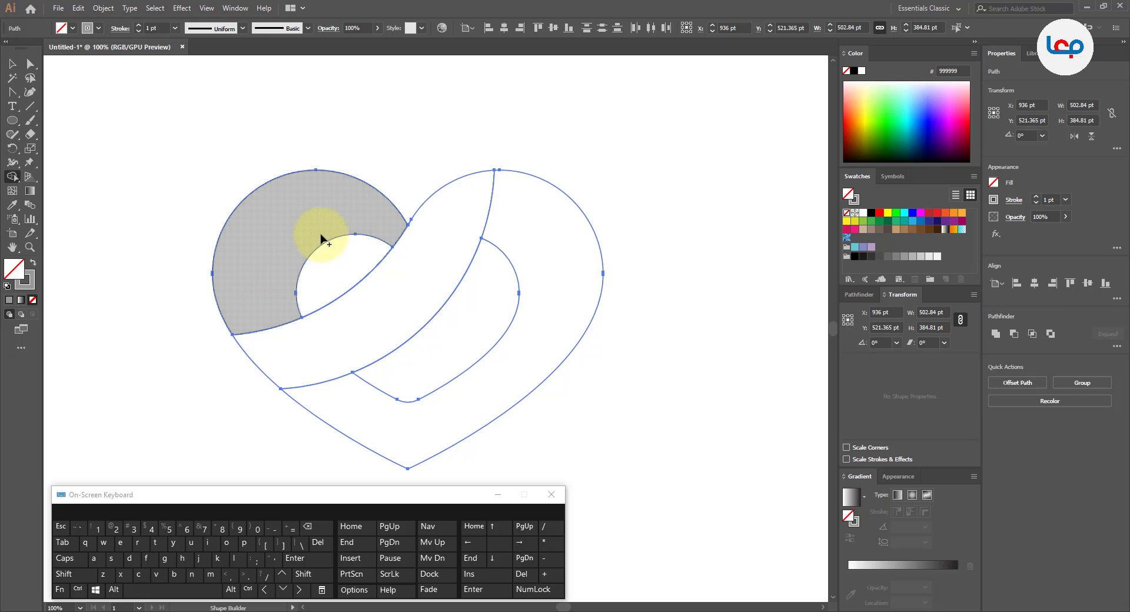
left_click_drag(320, 236, 332, 251)
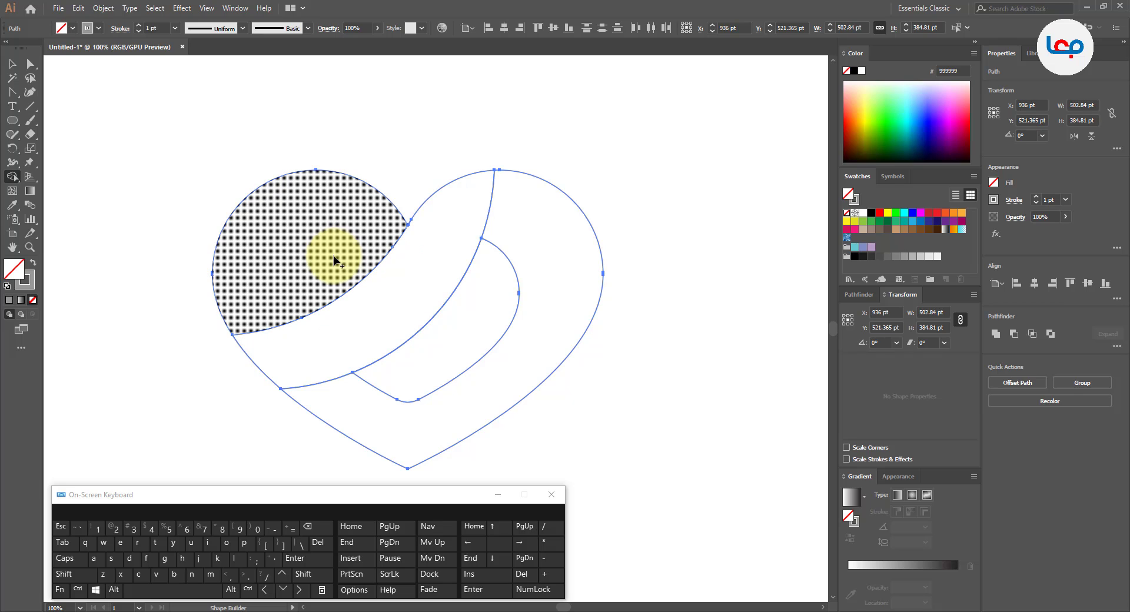
left_click(12, 63)
left_click(272, 116)
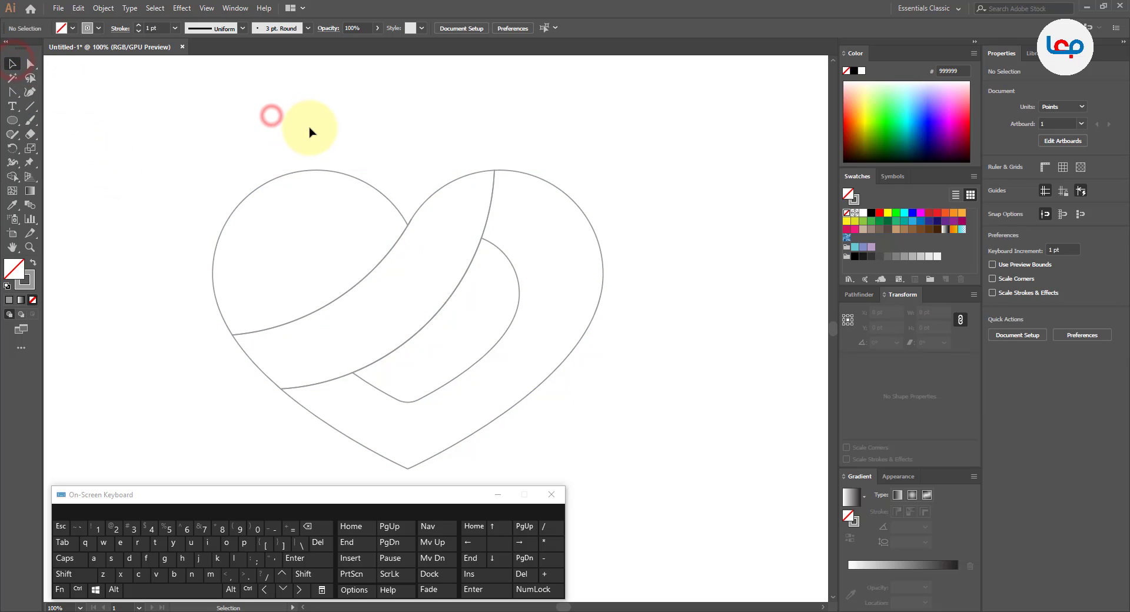
Step: Select all the heart pieces and swap fill and stroke to give them a solid grey fill
left_click_drag(309, 126, 587, 345)
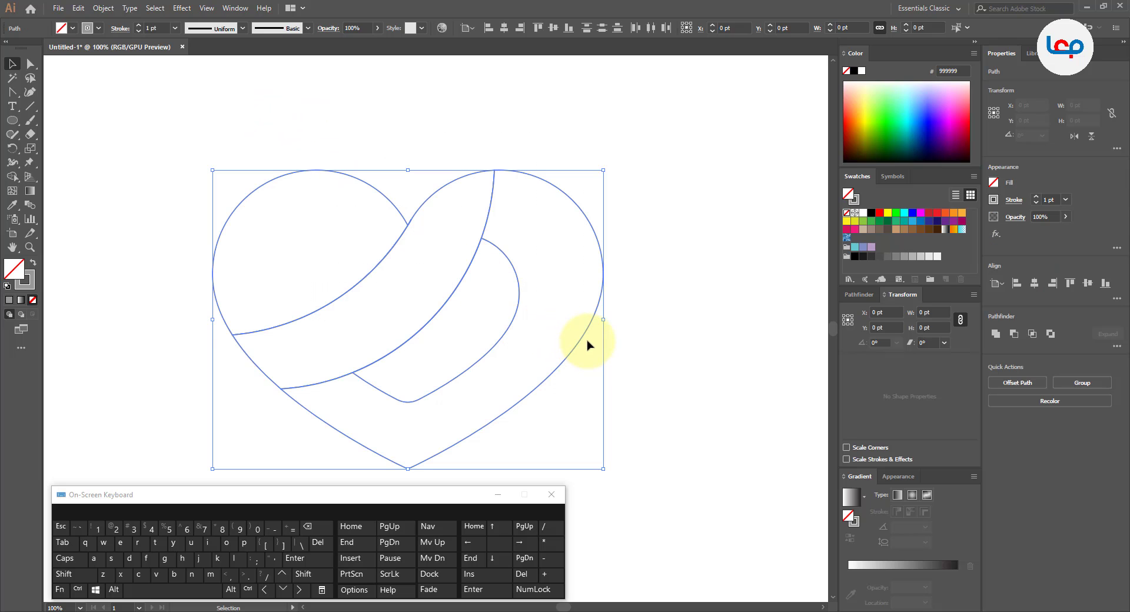
left_click(32, 264)
left_click(93, 245)
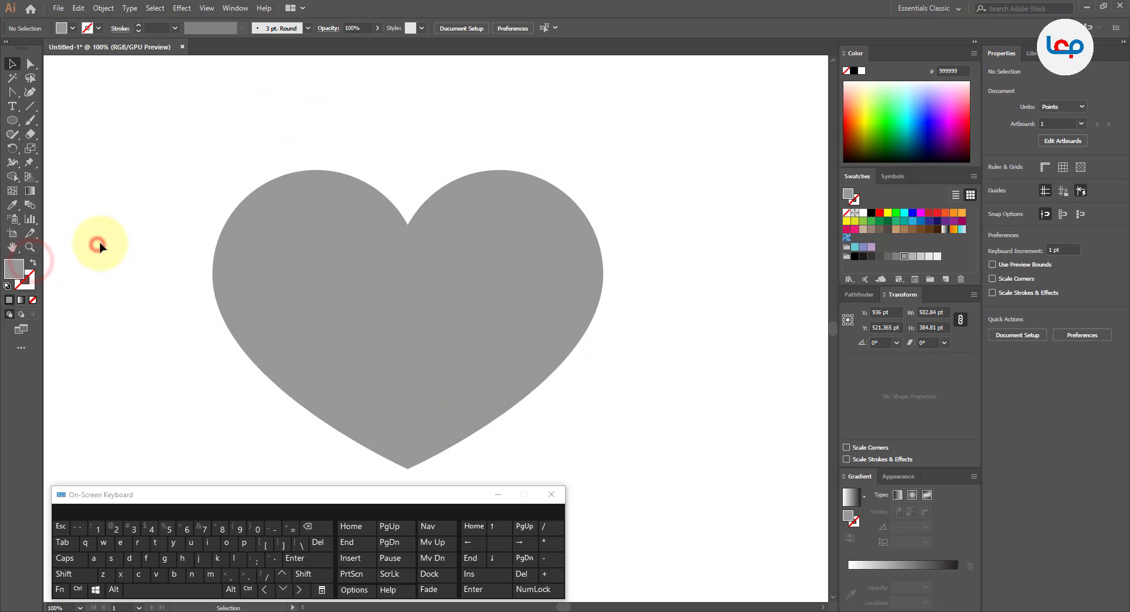
Step: Split all the heart pieces with the Divide pathfinder and ungroup the resulting shapes
left_click(512, 300)
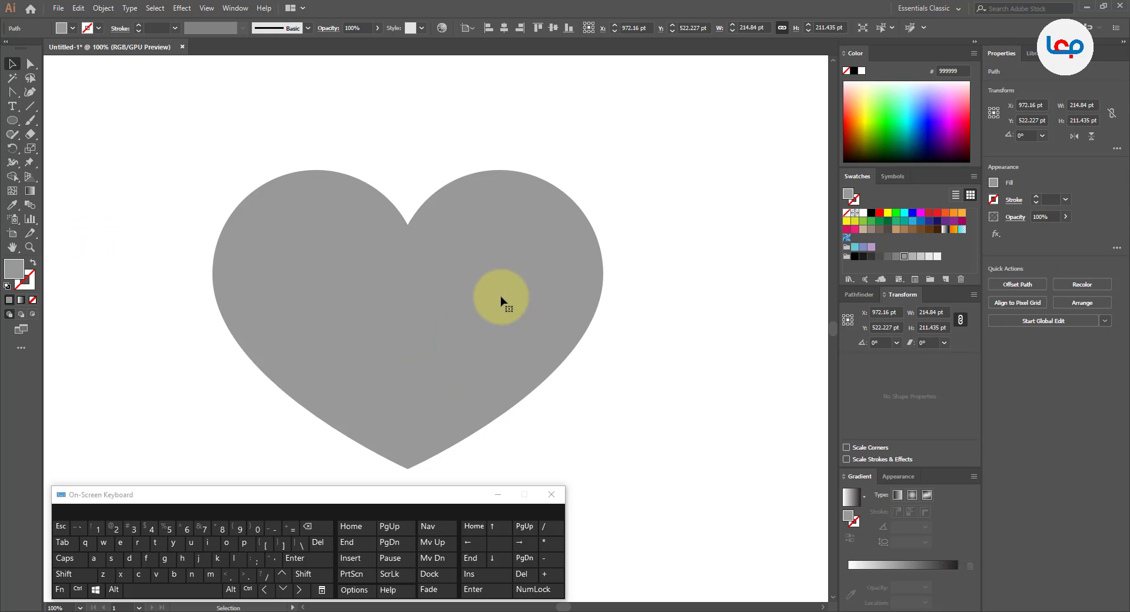
left_click(493, 298)
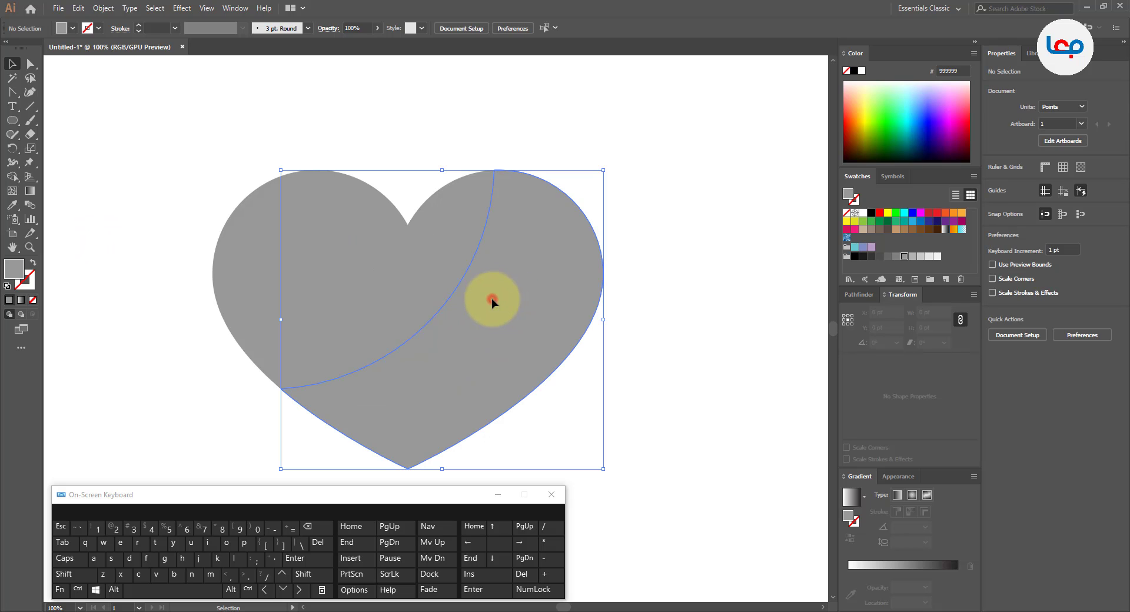
left_click(539, 286, "shift")
key("ctrl+minus")
left_click_drag(579, 193, 303, 336)
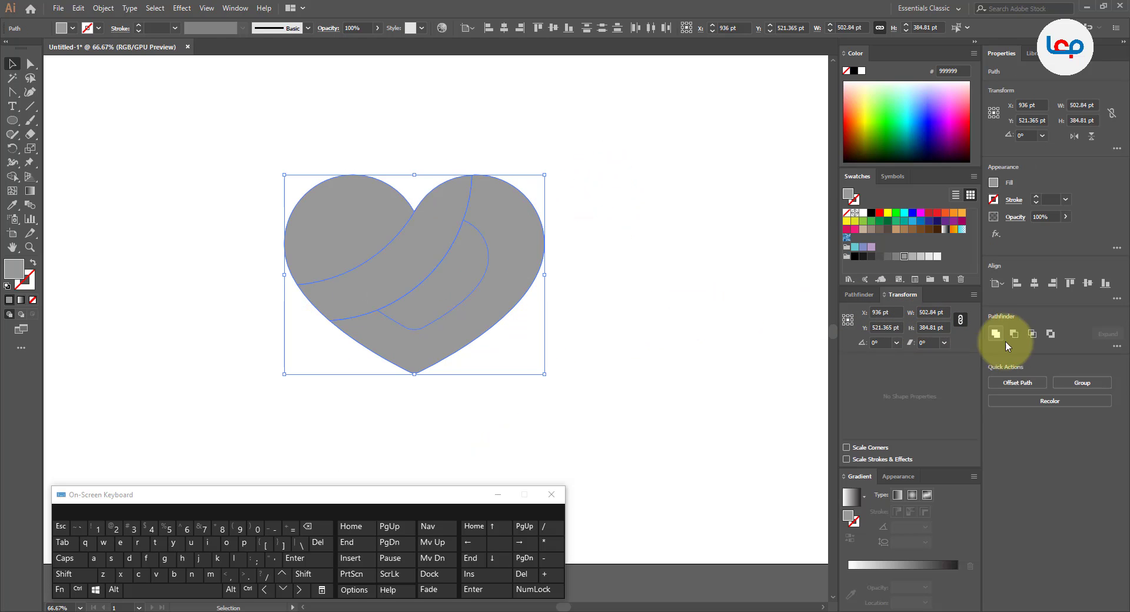
left_click(1117, 346)
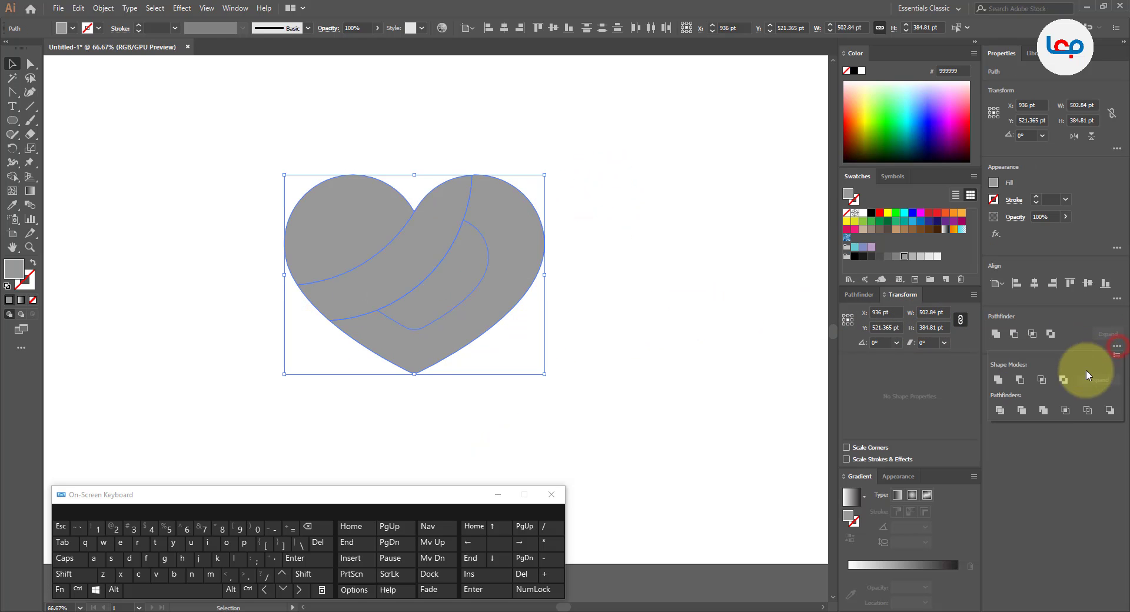
left_click(1001, 411)
key("ctrl+shift+a")
right_click(503, 254)
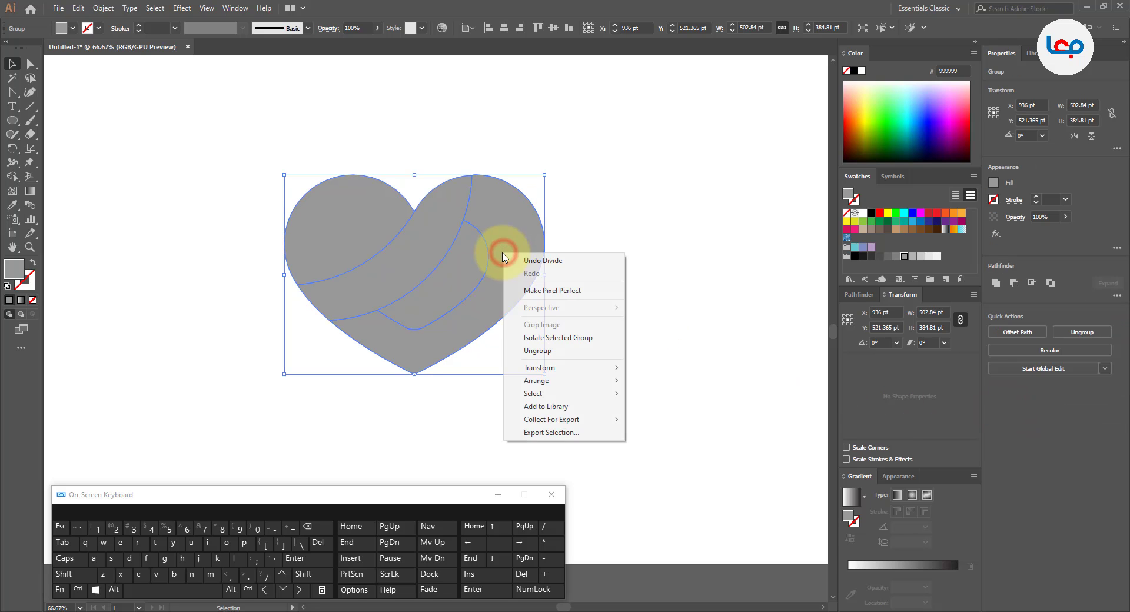
left_click(525, 352)
left_click(587, 343)
Step: Delete the inner crescent piece from the heart's lower-right section and select all the remaining pieces
left_click(469, 271)
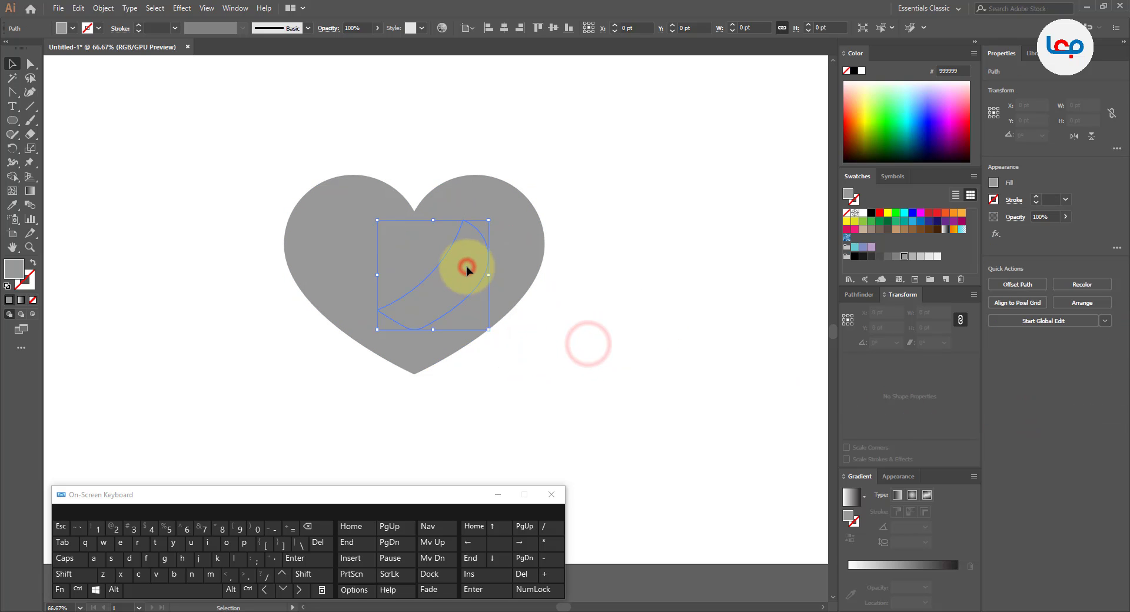
key("Delete")
left_click(596, 182)
left_click_drag(597, 181, 298, 333)
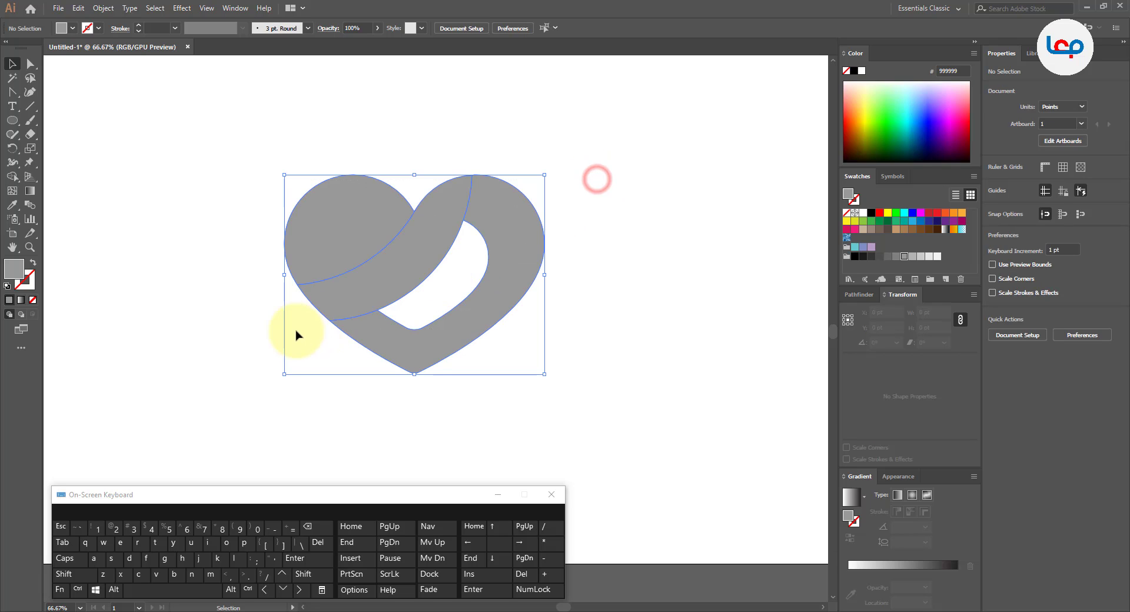
Step: Fill the heart's diagonal band with dark grey 666666
left_click(603, 345)
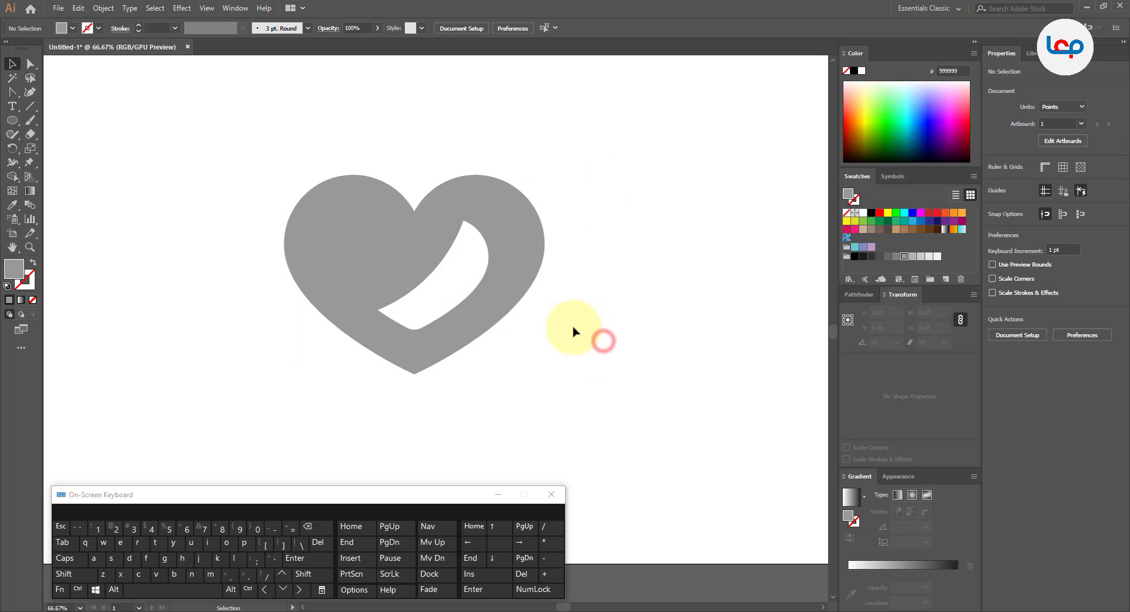
left_click(428, 260)
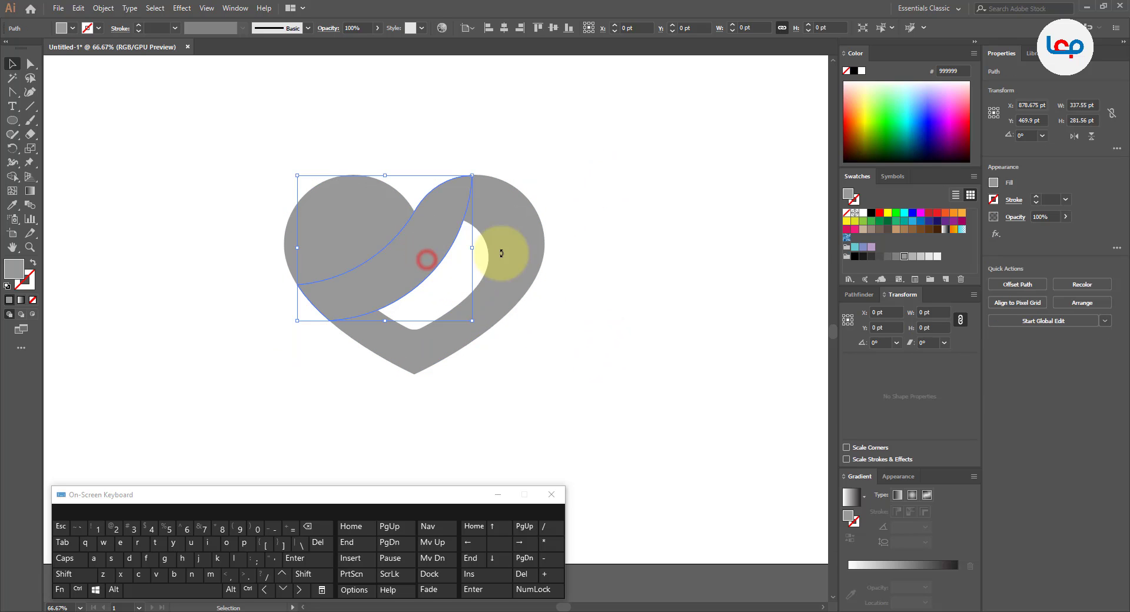
left_click(889, 260)
left_click(613, 274)
left_click(521, 256)
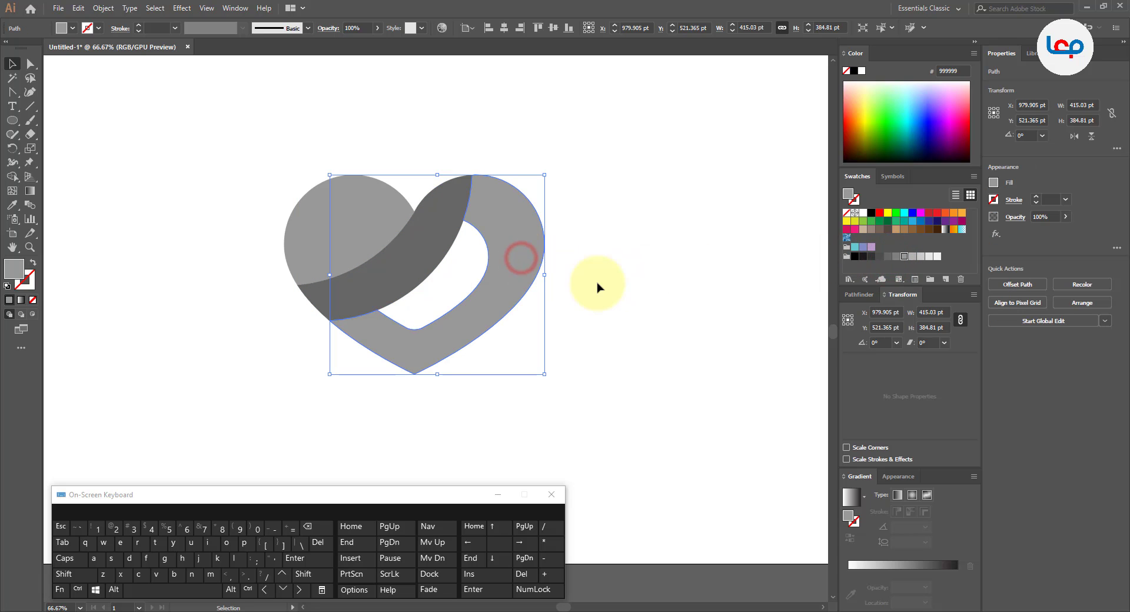
left_click_drag(508, 265, 572, 299)
key("ctrl+z")
left_click(614, 283)
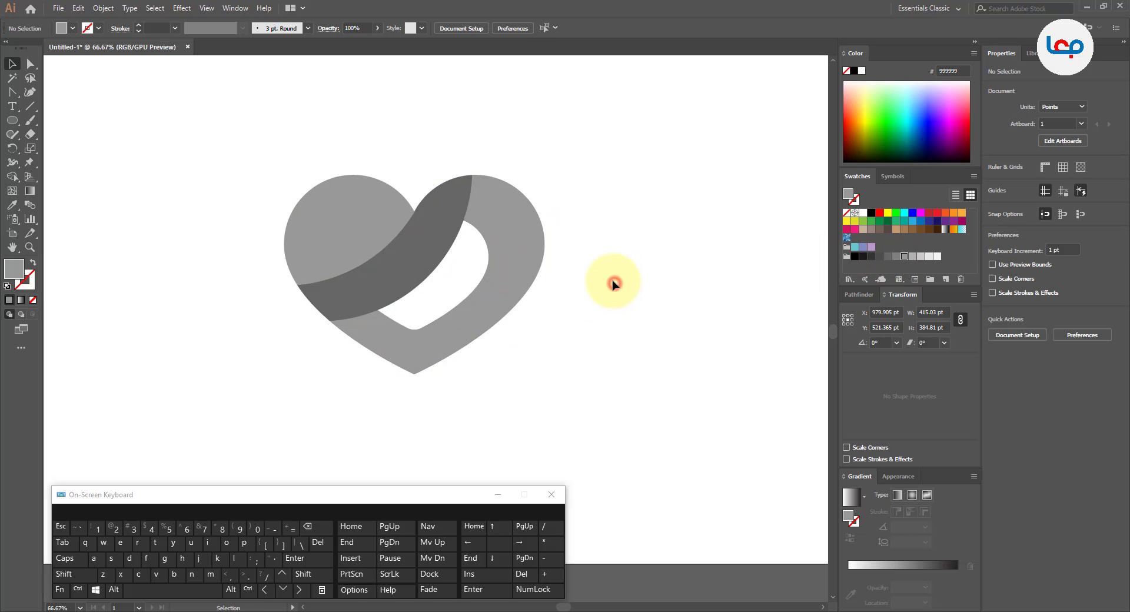
Step: Draw a circle about 70 pt in diameter inside the heart's upper-left lobe
left_click(408, 170)
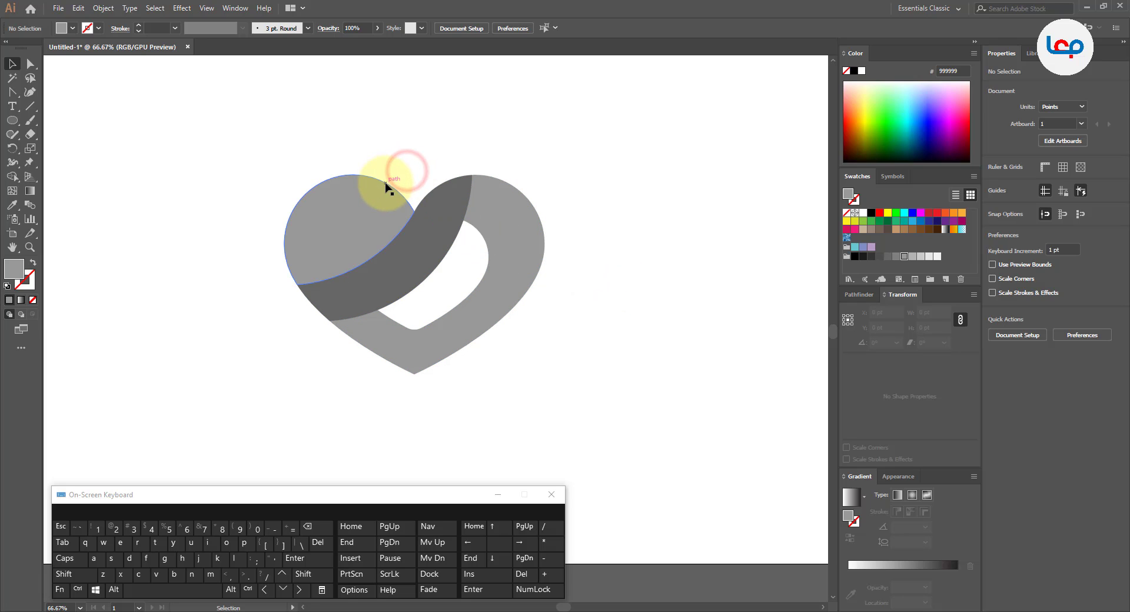
scroll(389, 187, "up", 1)
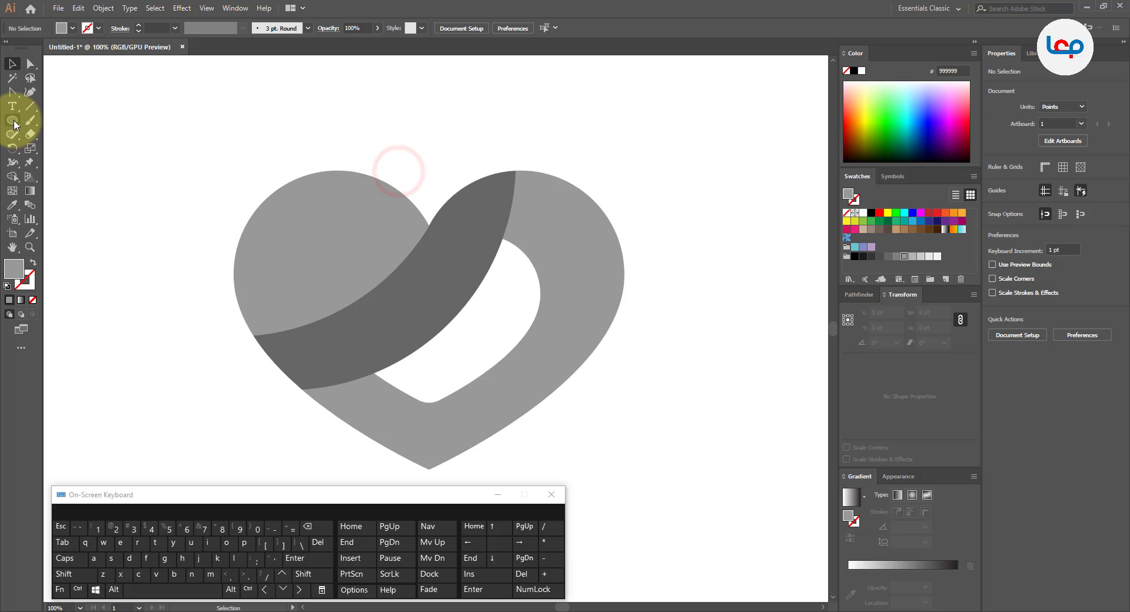
left_click(13, 122)
left_click_drag(336, 237, 333, 268)
Step: Skew the small circle by shifting its top anchor right and bottom anchor left, and nudge the shape up and left within the lobe
left_click(30, 64)
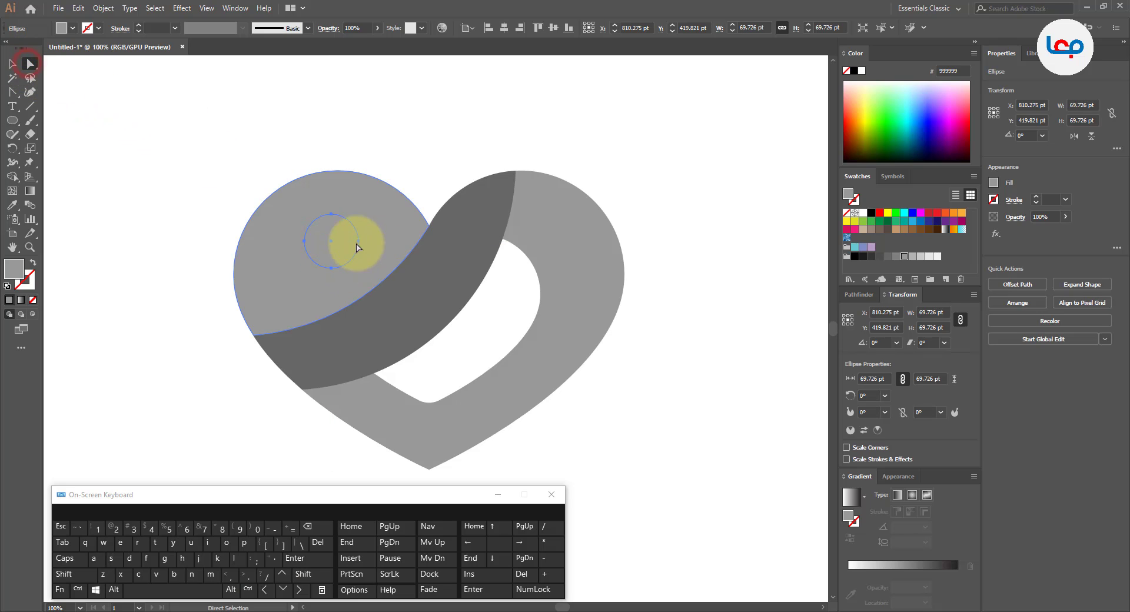
left_click(331, 216)
left_click_drag(330, 215, 339, 217)
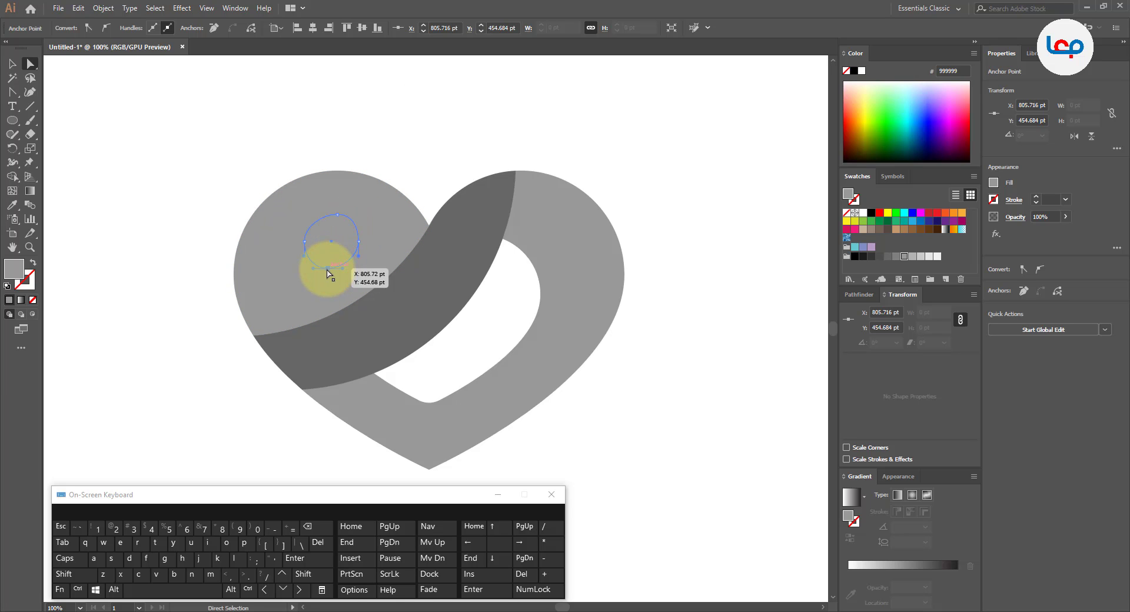
left_click(386, 144)
left_click(347, 239)
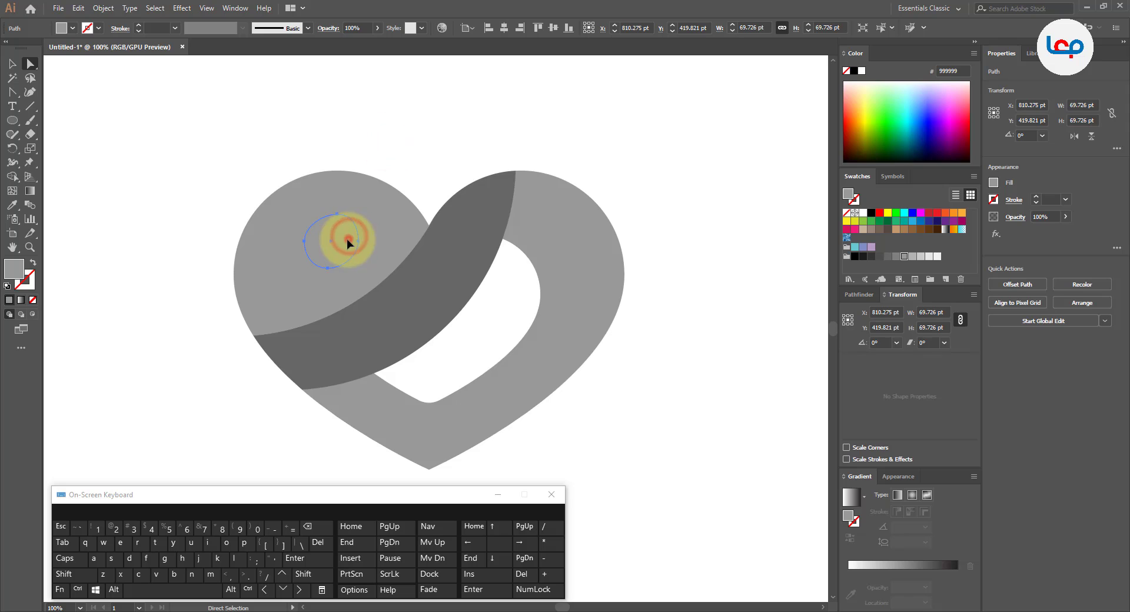
left_click_drag(347, 239, 339, 234)
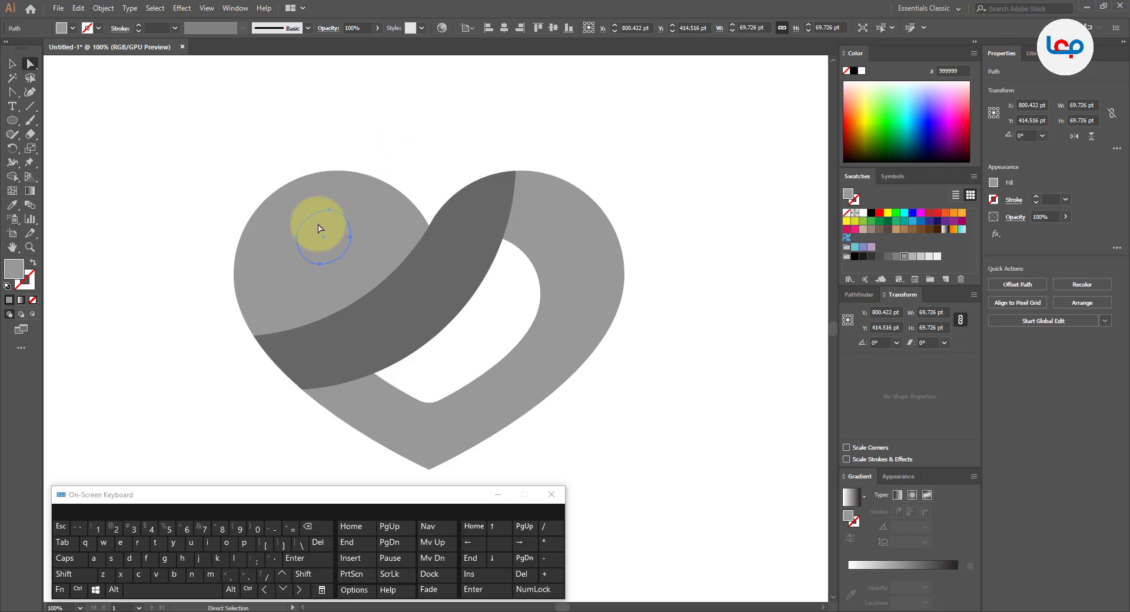
Step: Cut the reshaped circle out of the upper-left lobe with the Shape Builder to leave a hole
left_click_drag(161, 122, 371, 254)
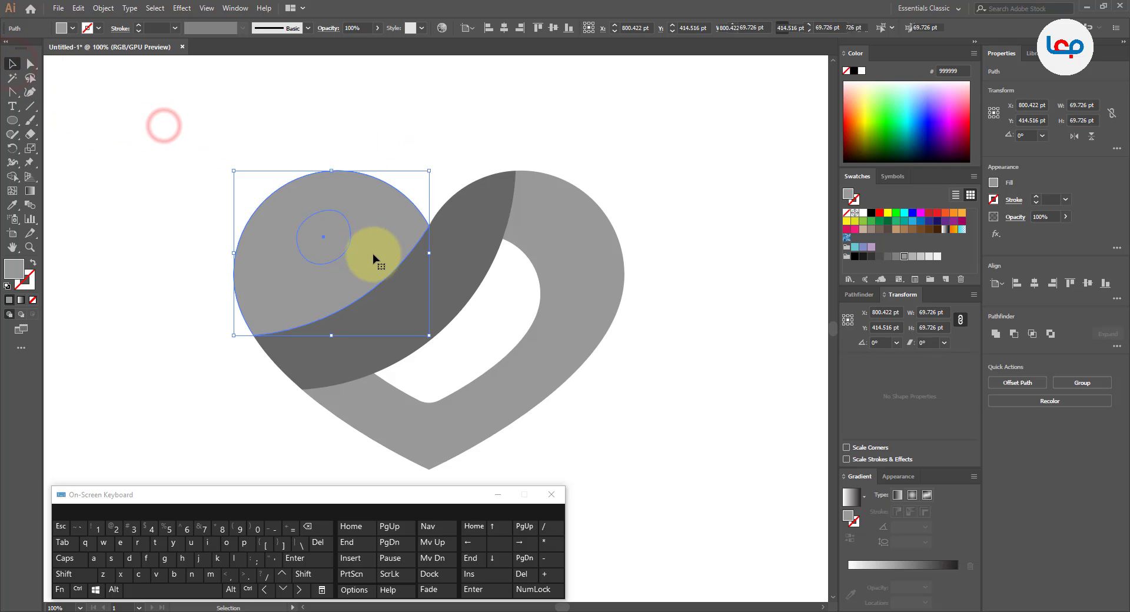
left_click(12, 176)
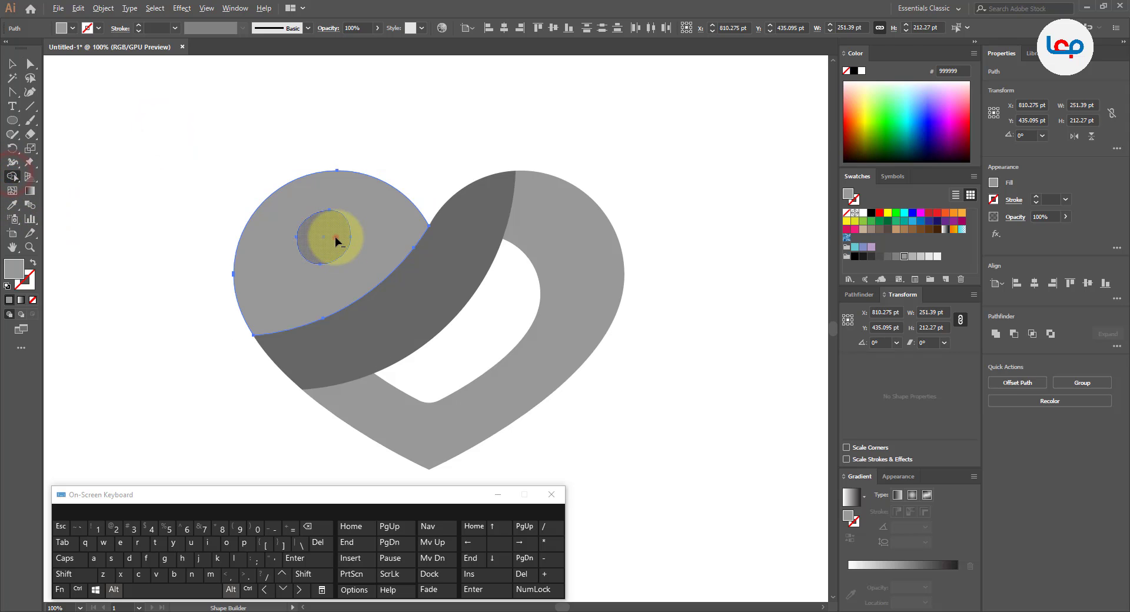
left_click(331, 238, "alt")
left_click(12, 63)
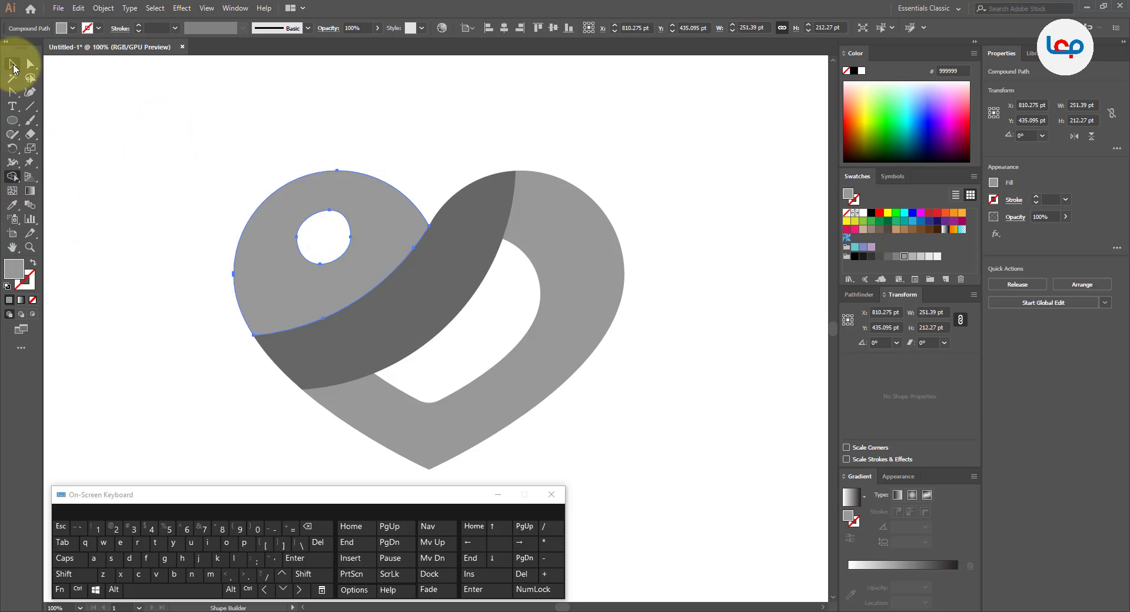
left_click(334, 132)
scroll(344, 150, "down", 2)
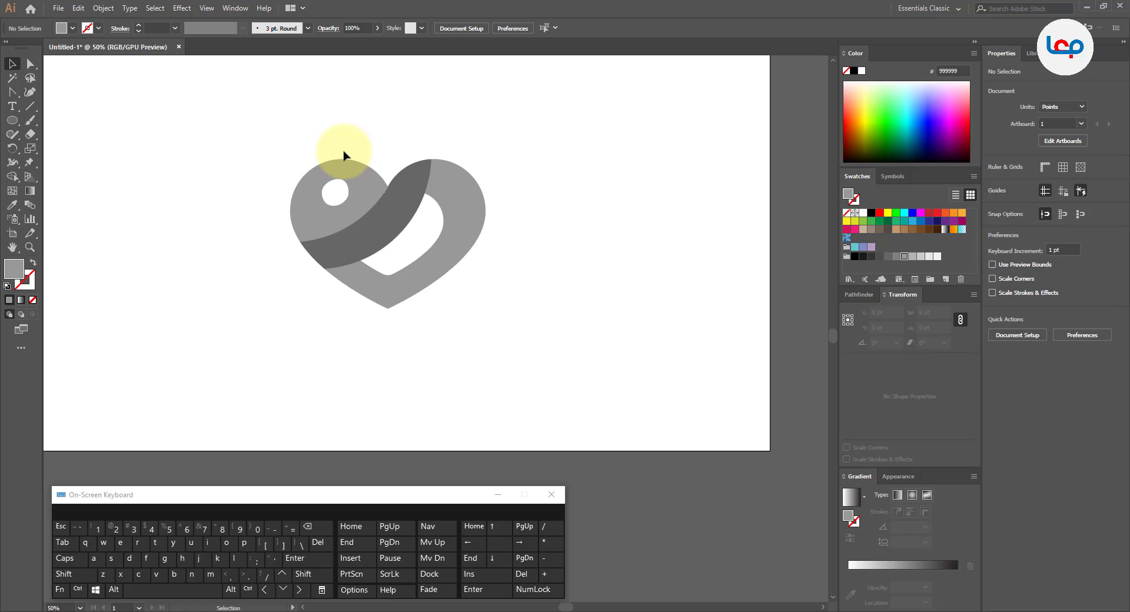
left_click(352, 137)
scroll(416, 143, "up", 1)
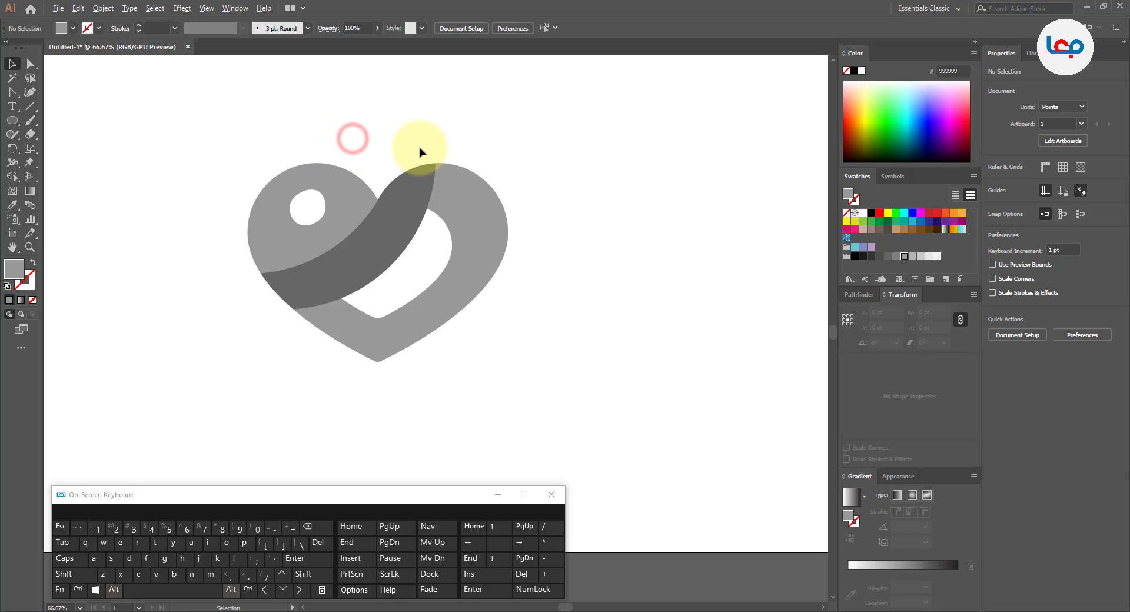
scroll(402, 187, "up", 1)
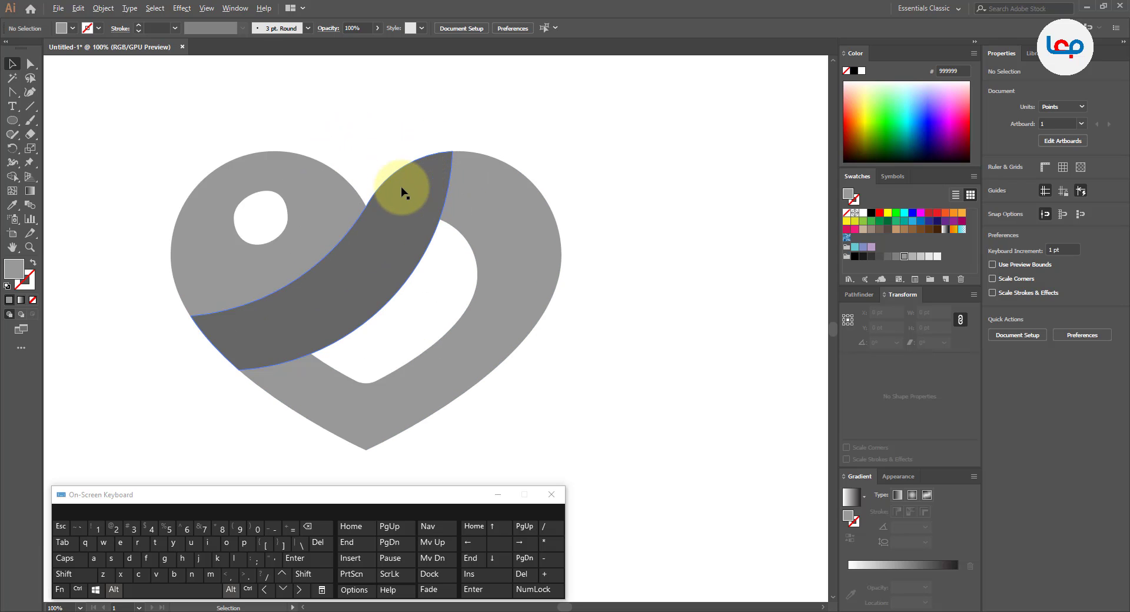
left_click(585, 217)
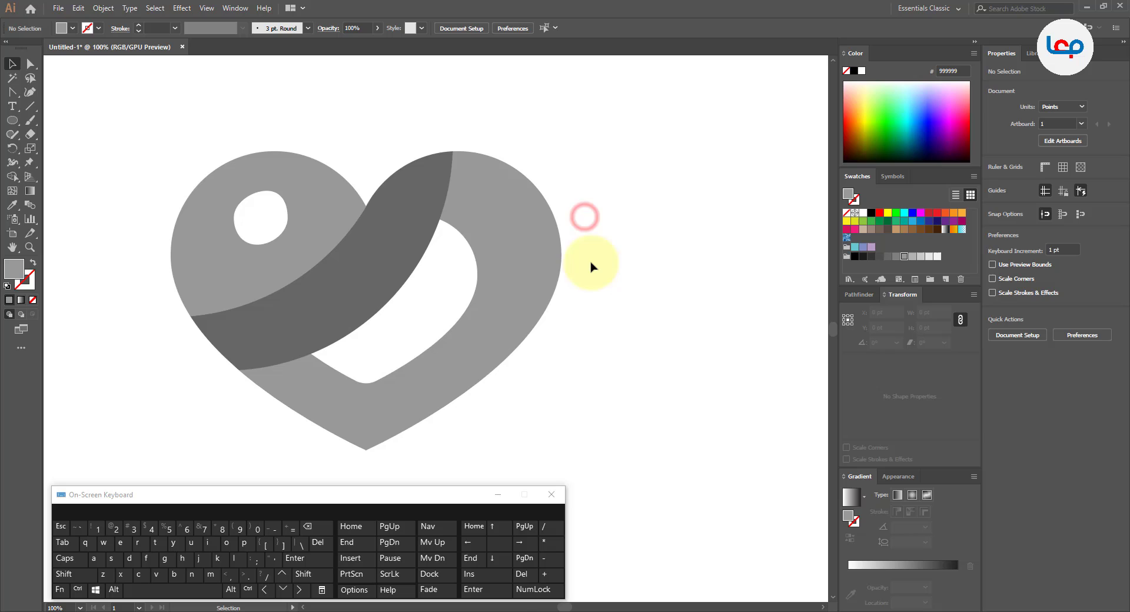
Step: Minimize the on-screen keyboard
left_click(496, 497)
scroll(517, 461, "down", 1)
scroll(450, 394, "up", 1)
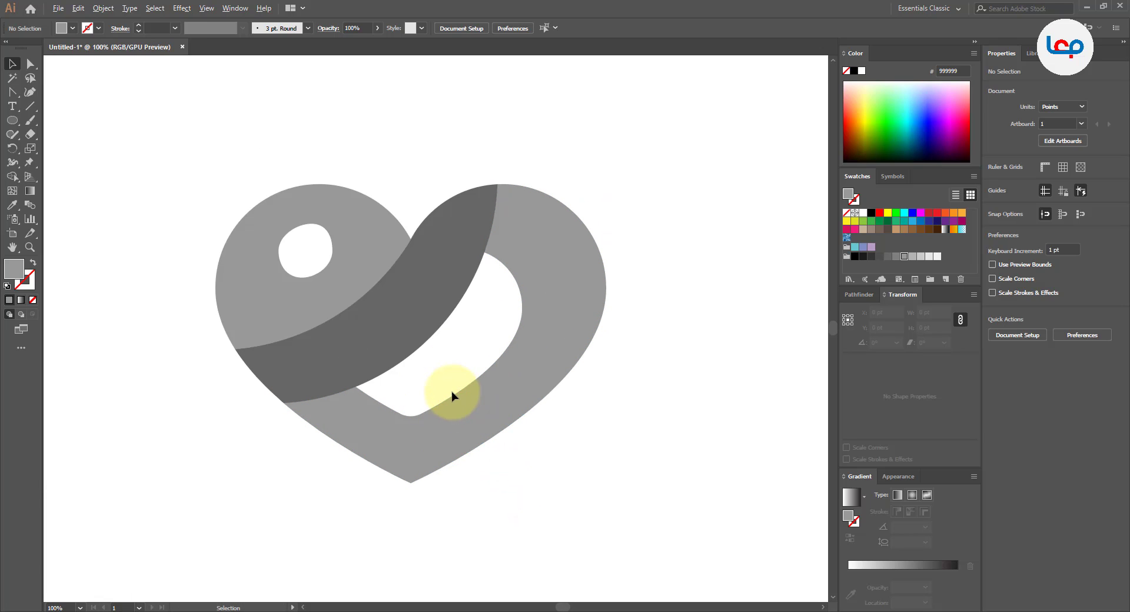
Step: Fill the upper-left lobe with the orange swatch R=251 G=176 B=59
left_click(339, 249)
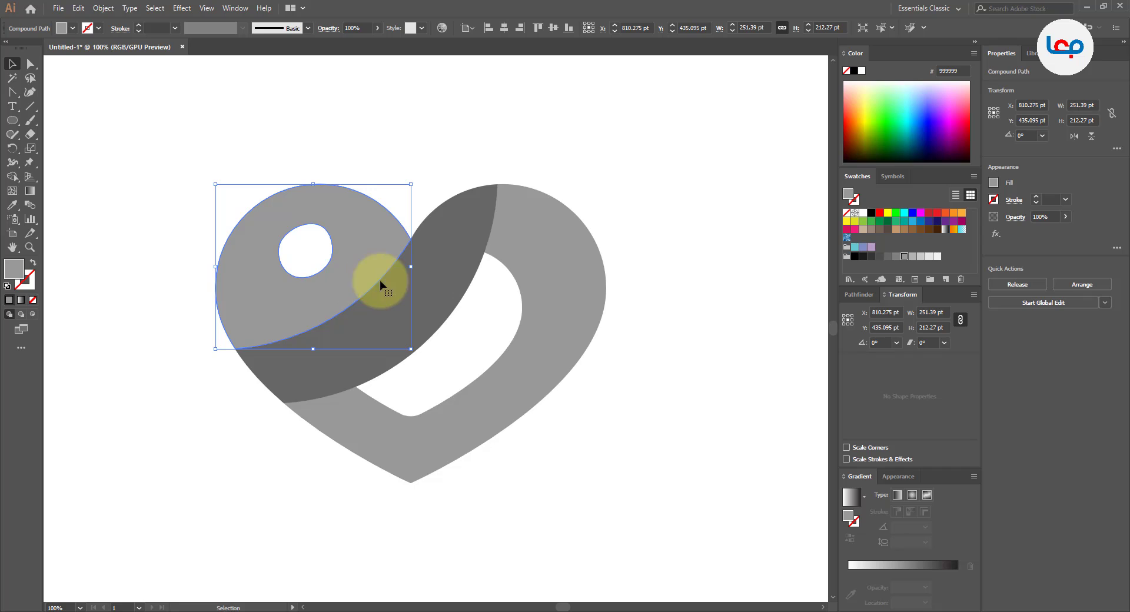
left_click(962, 214)
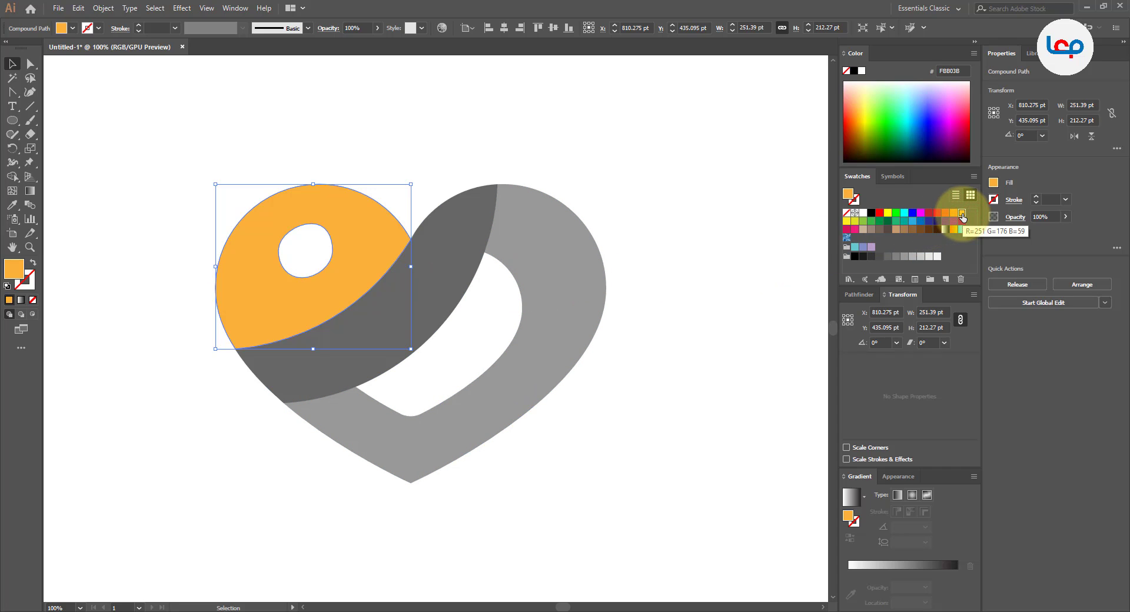
left_click(671, 253)
Step: Fill the diagonal band with the crimson swatch D4145A after trying the brighter pink ED1E79
scroll(381, 254, "down", 1)
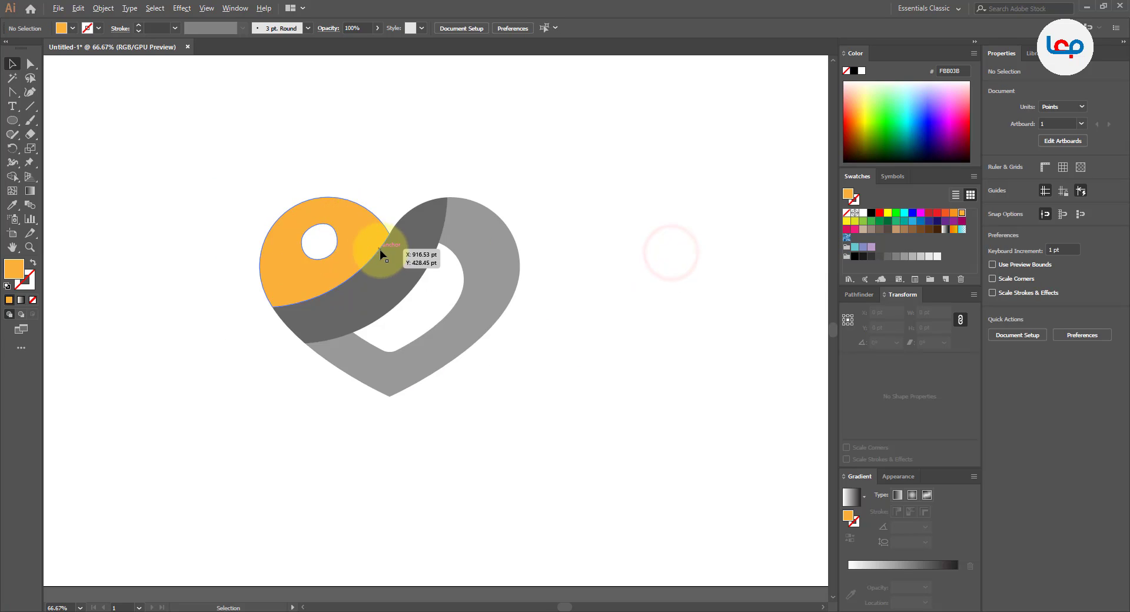
scroll(380, 255, "up", 1)
left_click(433, 256)
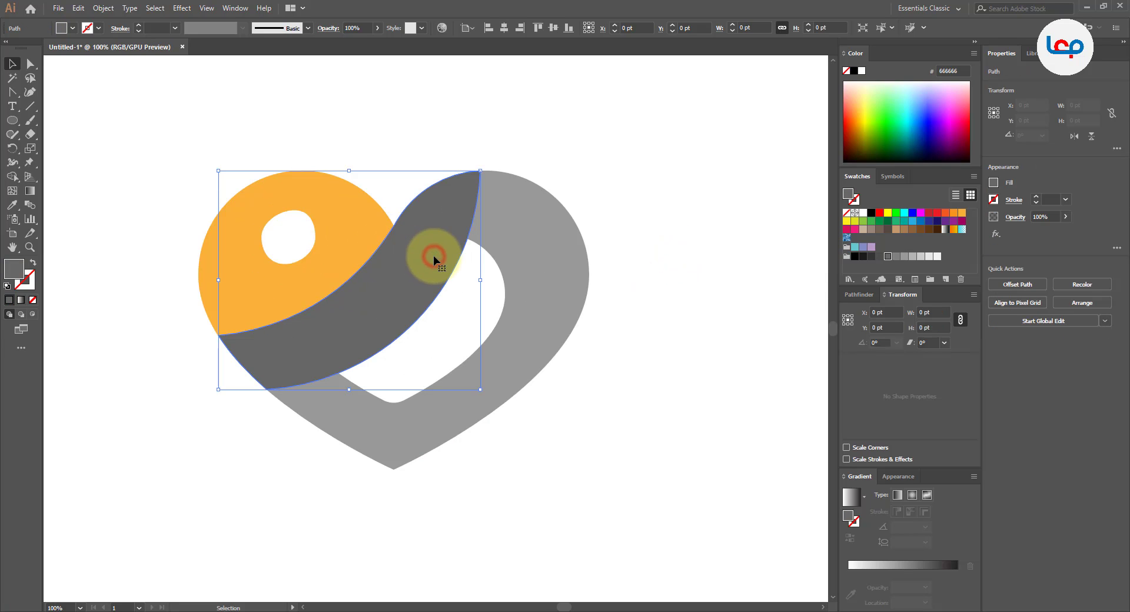
left_click(847, 230)
left_click(856, 230)
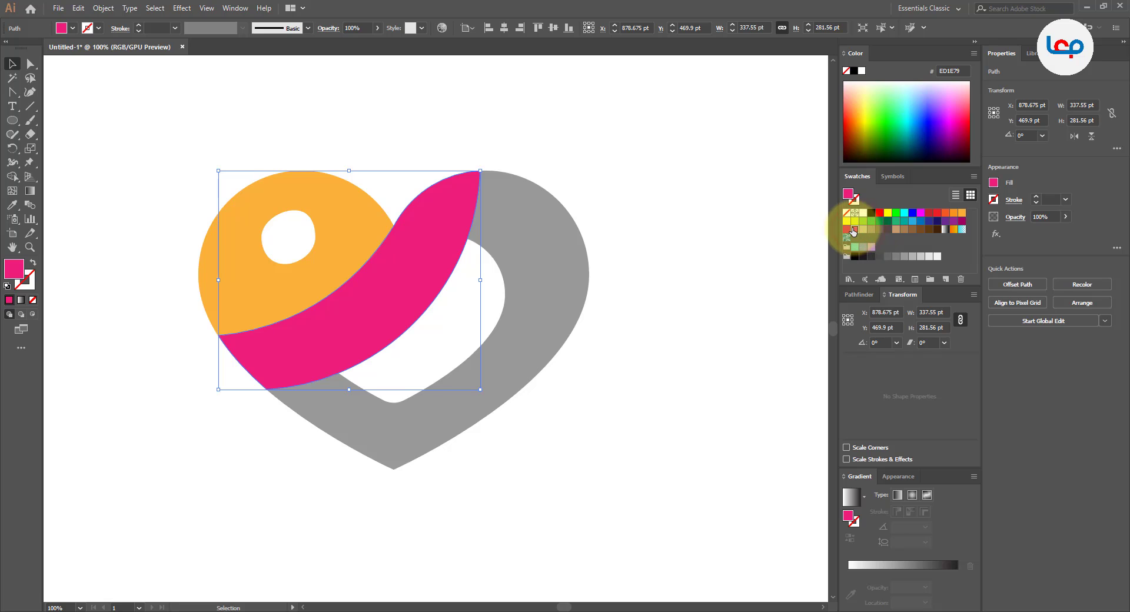
left_click(847, 230)
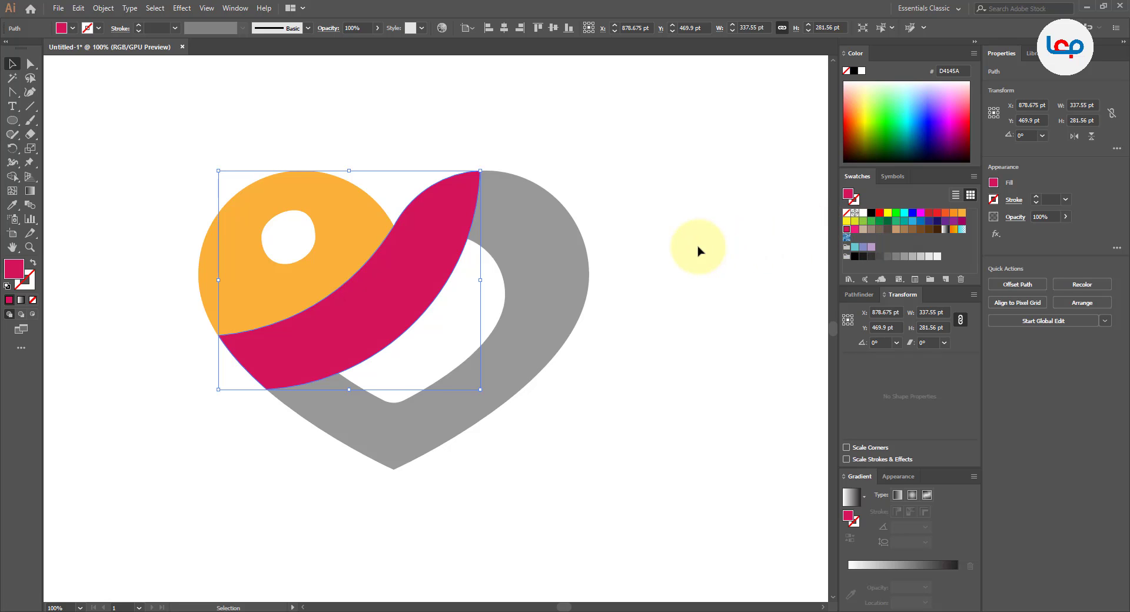
left_click(663, 250)
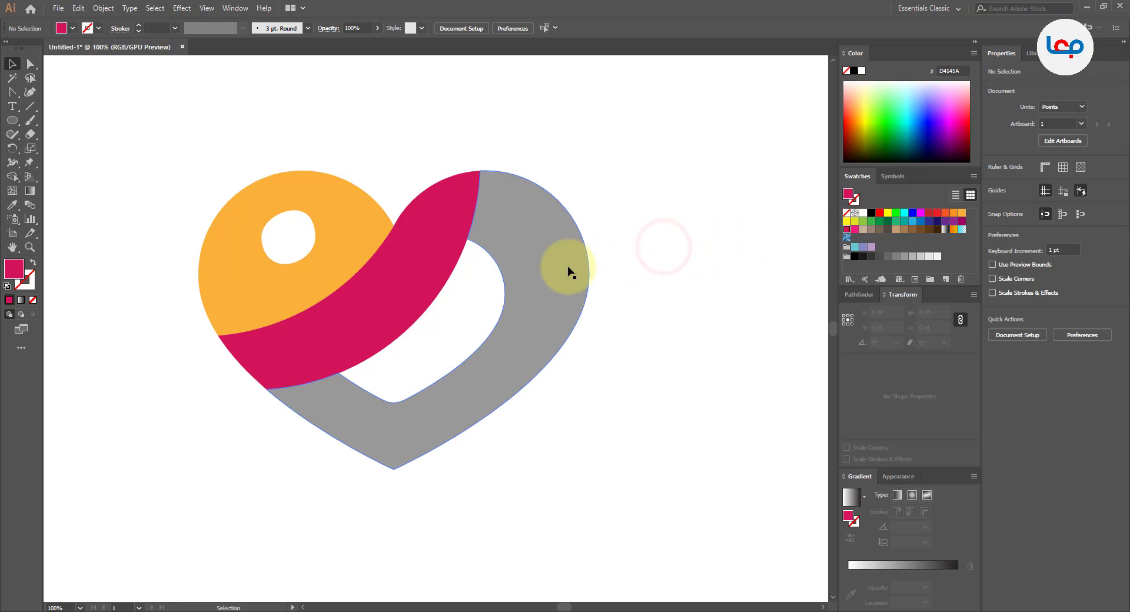
Step: Copy the diagonal band's crimson fill onto the grey lower-right heart piece with the Eyedropper
left_click(568, 269)
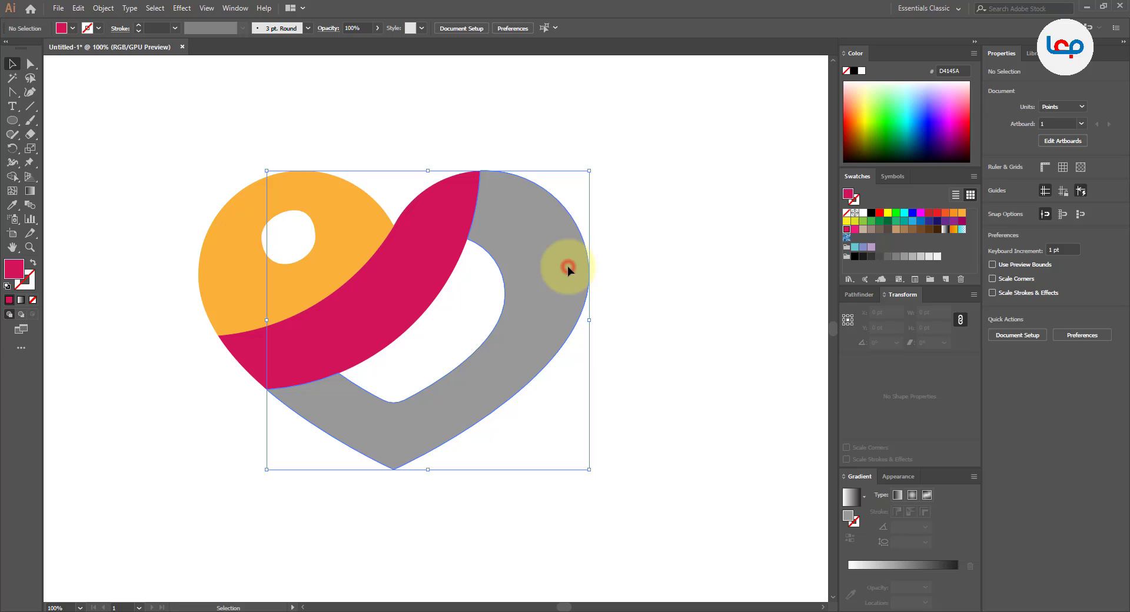
left_click(13, 207)
left_click(403, 257)
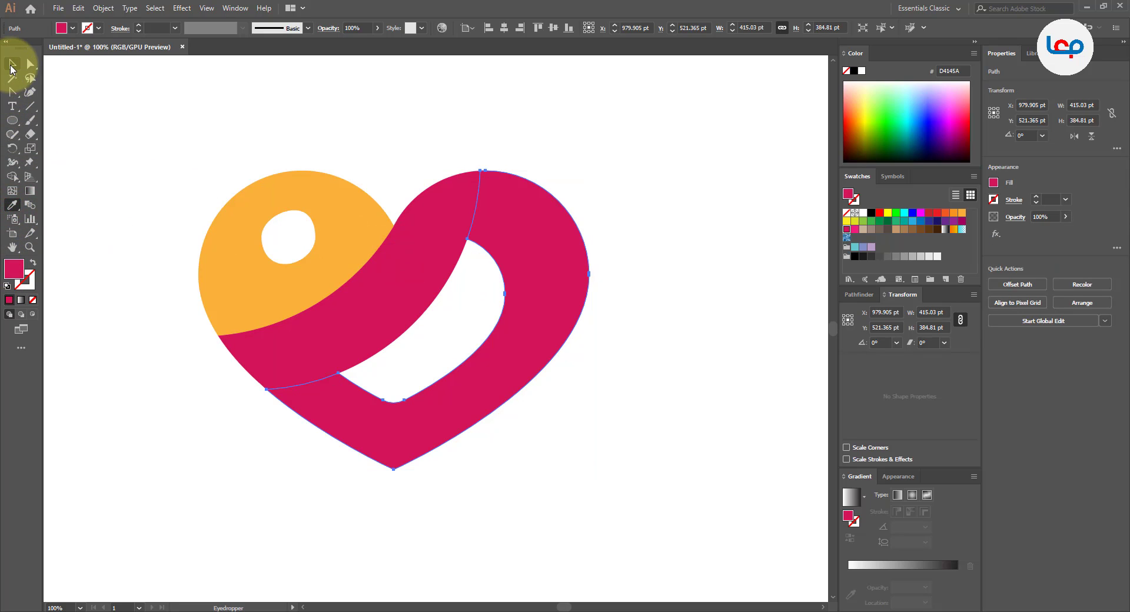
left_click(12, 66)
left_click(434, 151)
Step: Give the diagonal band a linear gradient from crimson to black, with the crimson stop at location 0%
left_click(421, 204)
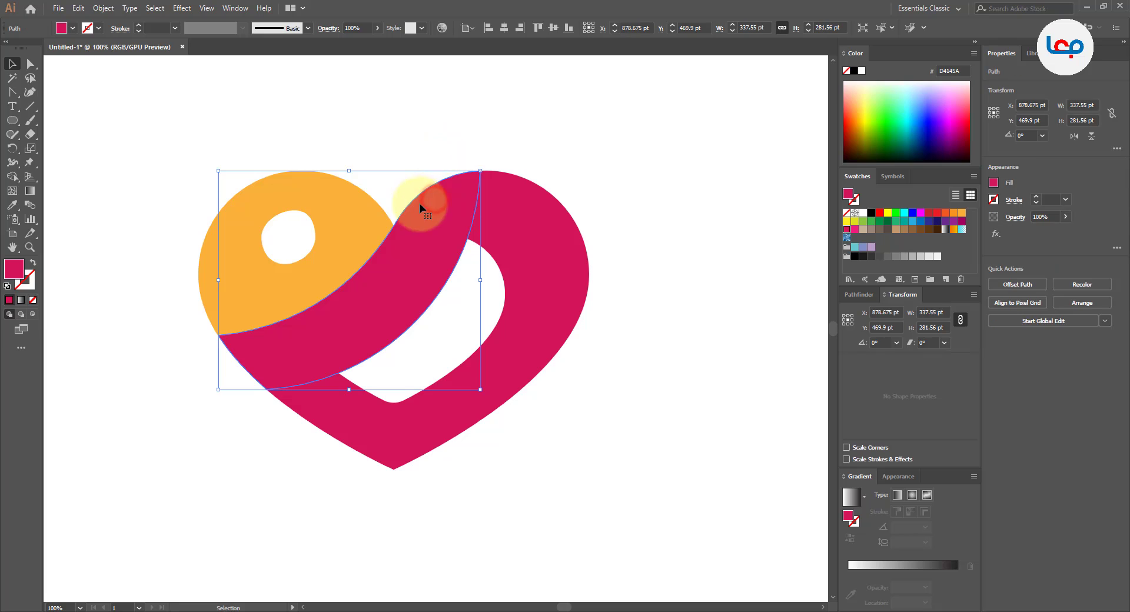
scroll(330, 229, "down", 1)
scroll(422, 218, "up", 1)
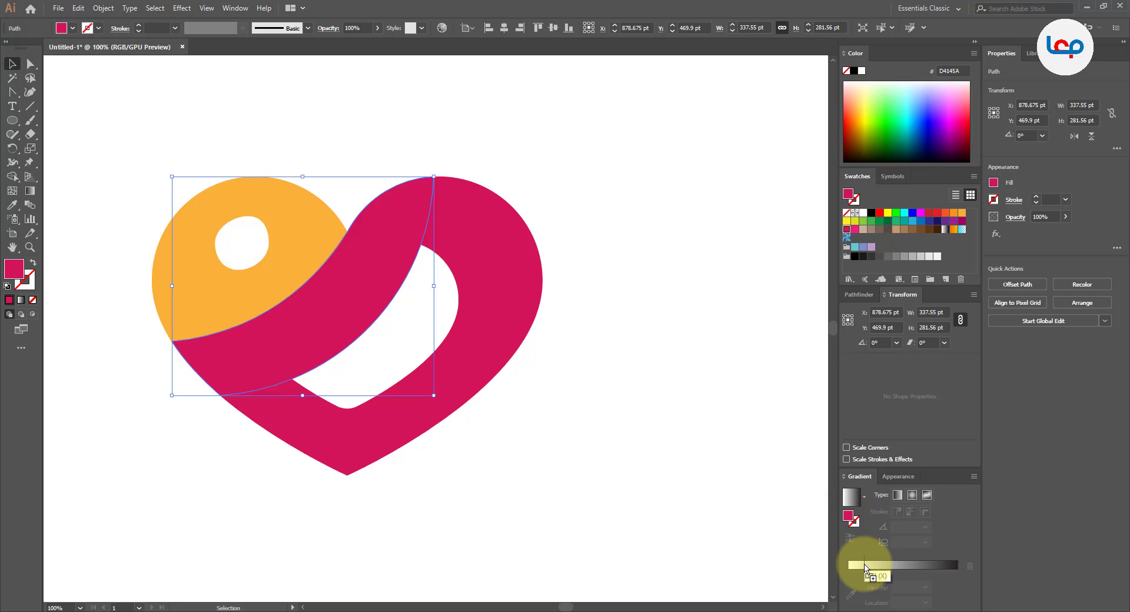
left_click(865, 566)
mouse_move(849, 574)
left_mouse_down()
mouse_move(852, 592)
mouse_move(850, 574)
left_mouse_up()
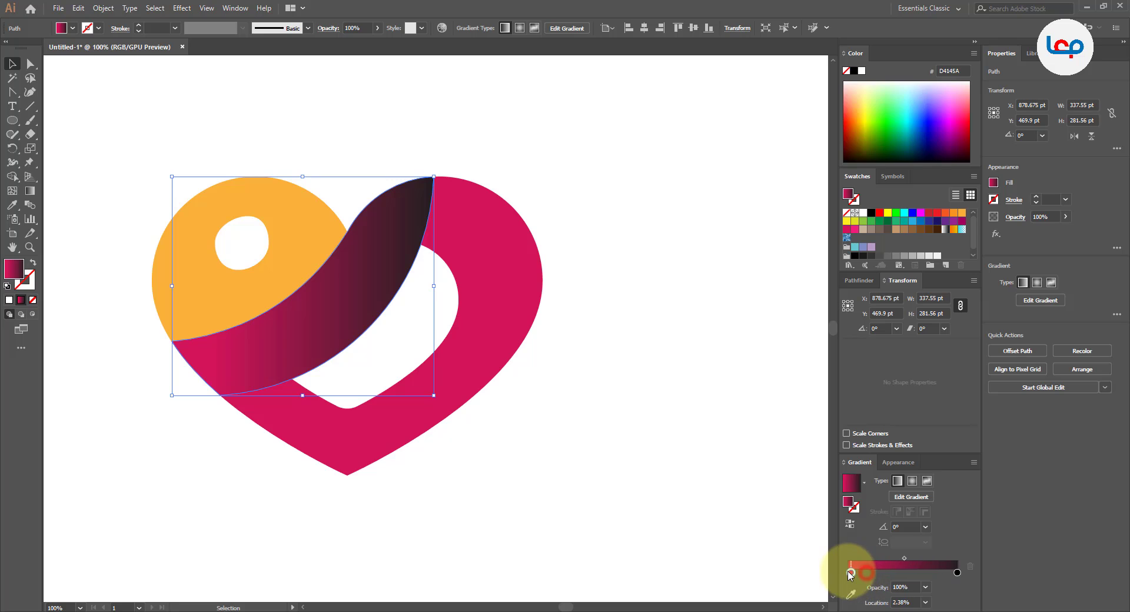
Step: Redraw the band's gradient diagonally from its lower-left end to far beyond its upper-right tip, at an angle of about 49°
scroll(702, 372, "down", 1)
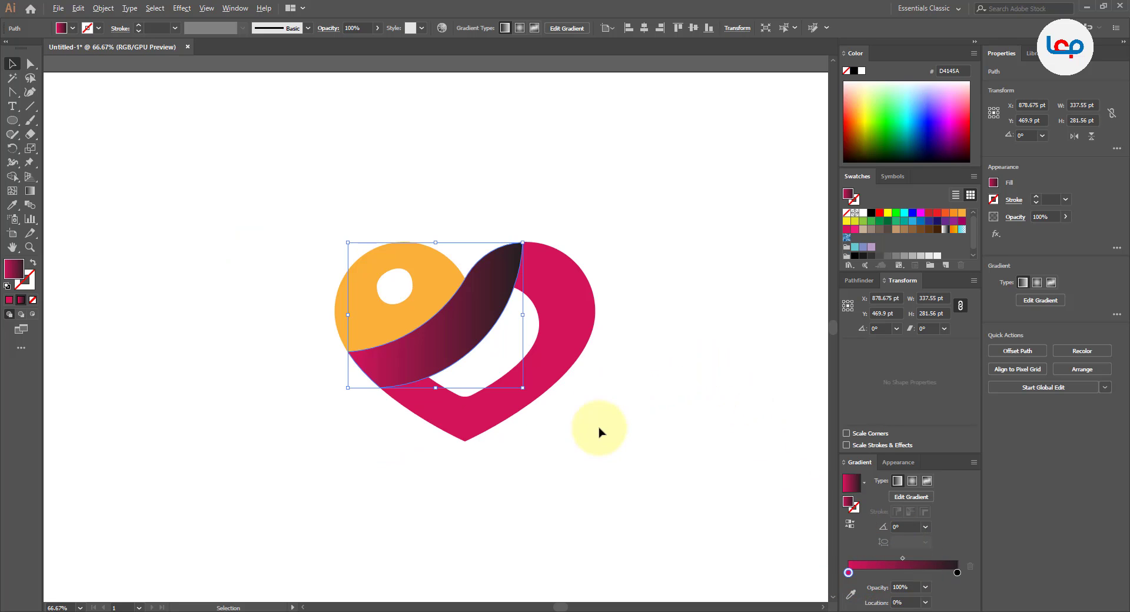
scroll(569, 336, "up", 1)
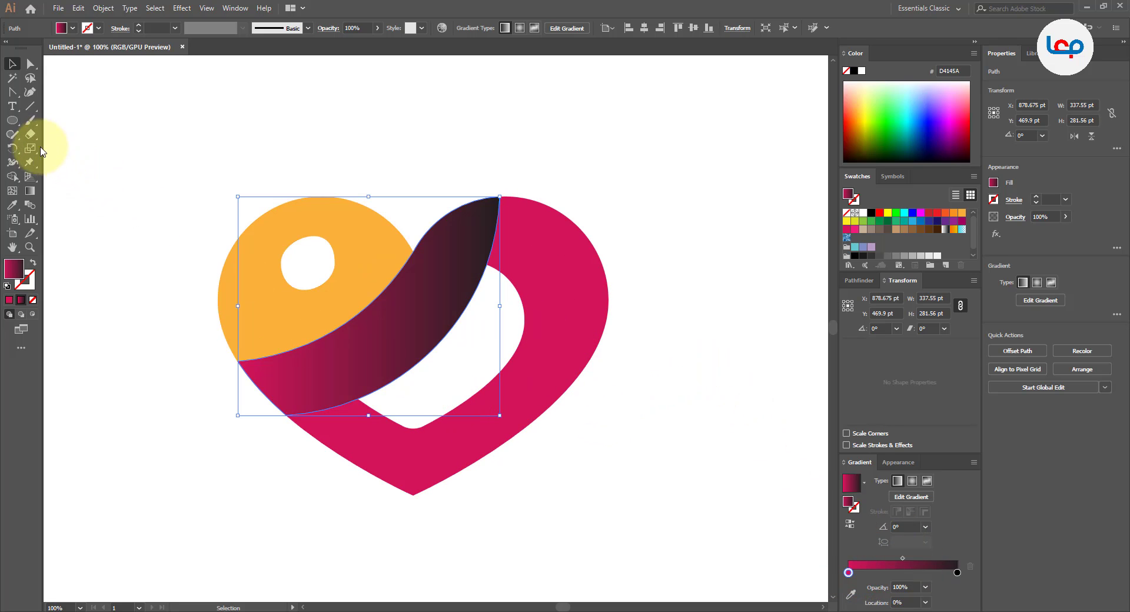
left_click(31, 191)
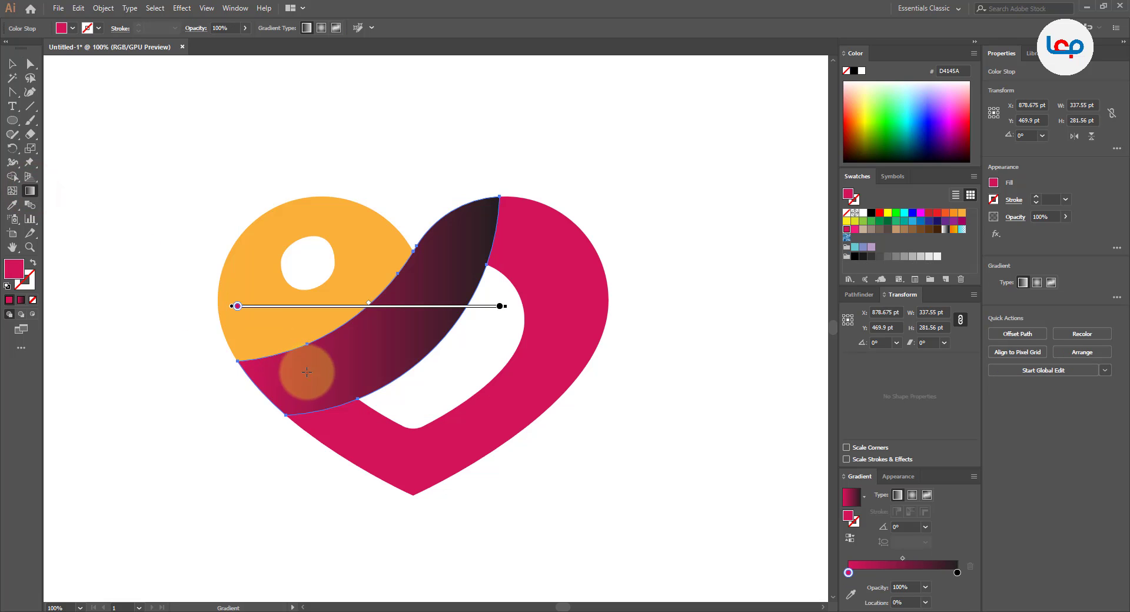
mouse_move(226, 385)
left_mouse_down()
mouse_move(643, 106)
mouse_move(519, 169)
mouse_move(557, 142)
left_mouse_up()
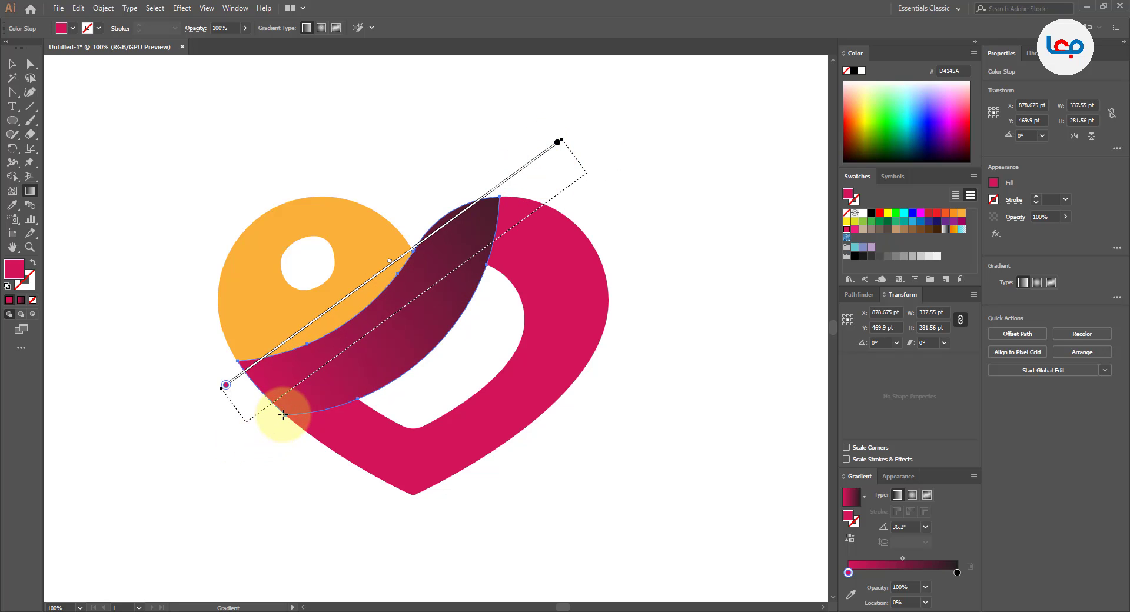
mouse_move(283, 415)
left_mouse_down()
mouse_move(450, 285)
mouse_move(537, 177)
mouse_move(497, 204)
mouse_move(504, 188)
mouse_move(611, 61)
mouse_move(643, 108)
mouse_move(654, 154)
mouse_move(704, 114)
left_mouse_up()
key("ctrl+minus")
key("ctrl+minus")
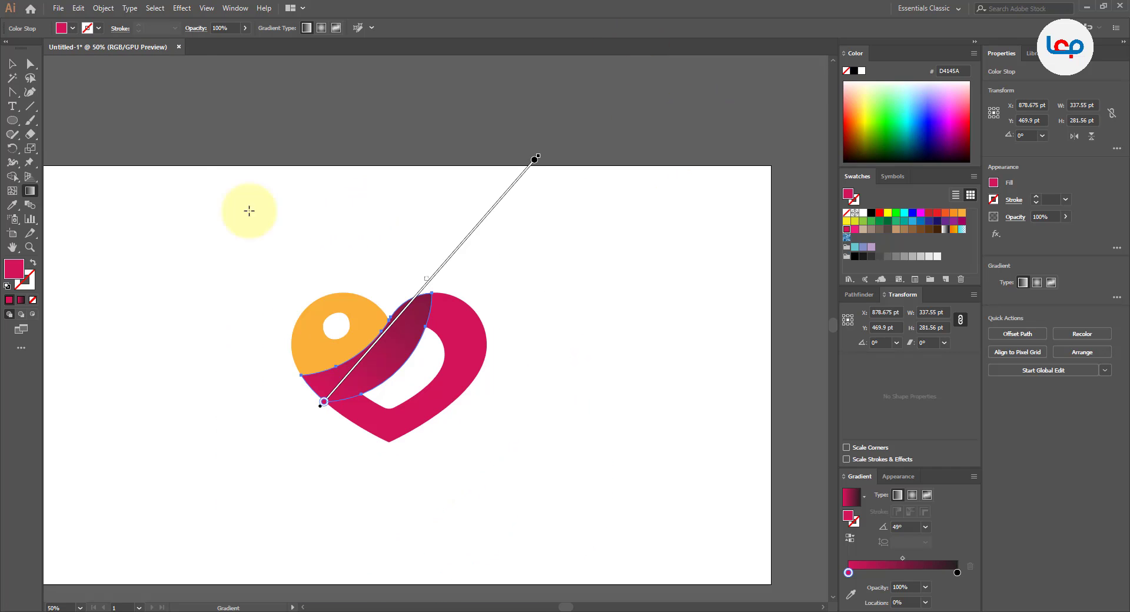
Step: Copy the diagonal band's crimson-to-black gradient onto the lower-right heart piece with the Eyedropper
left_click(14, 66)
left_click(361, 222)
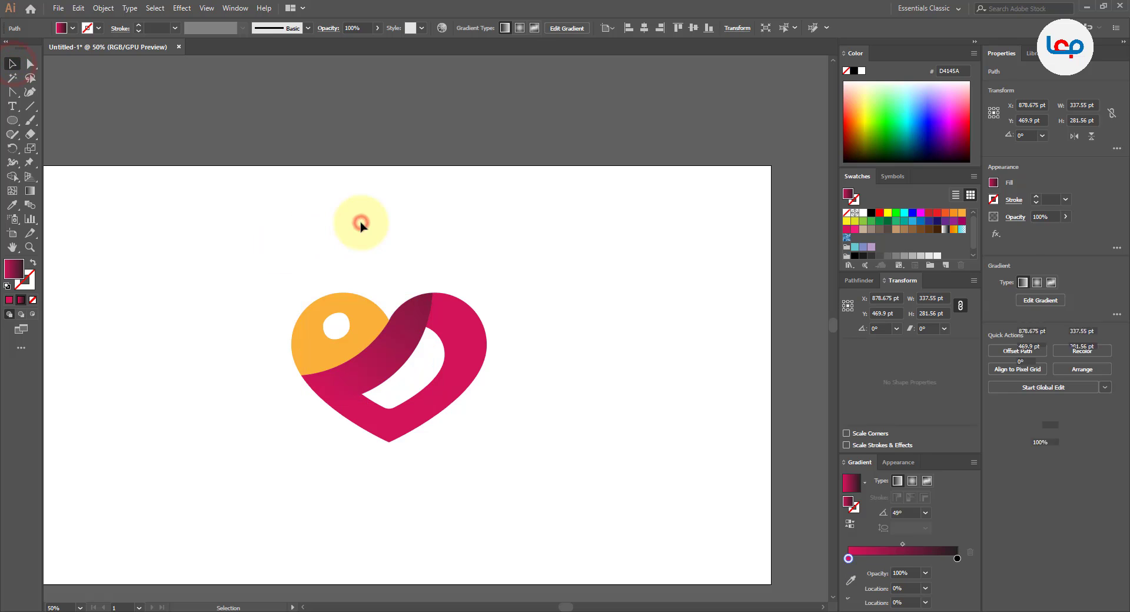
key("ctrl+minus")
scroll(443, 400, "up", 2)
left_click(442, 383)
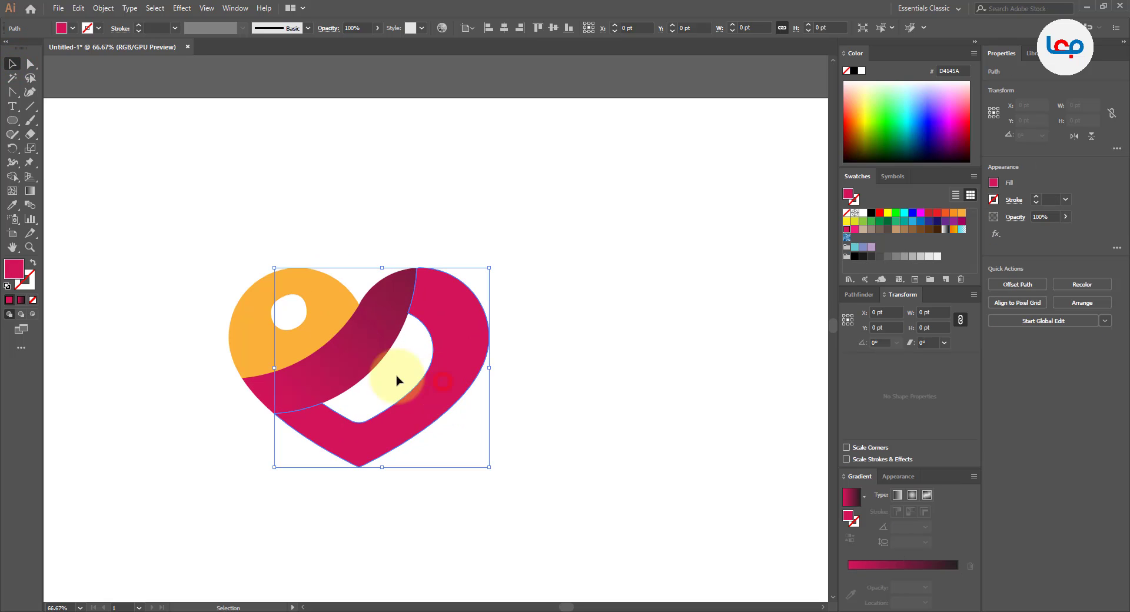
left_click(18, 206)
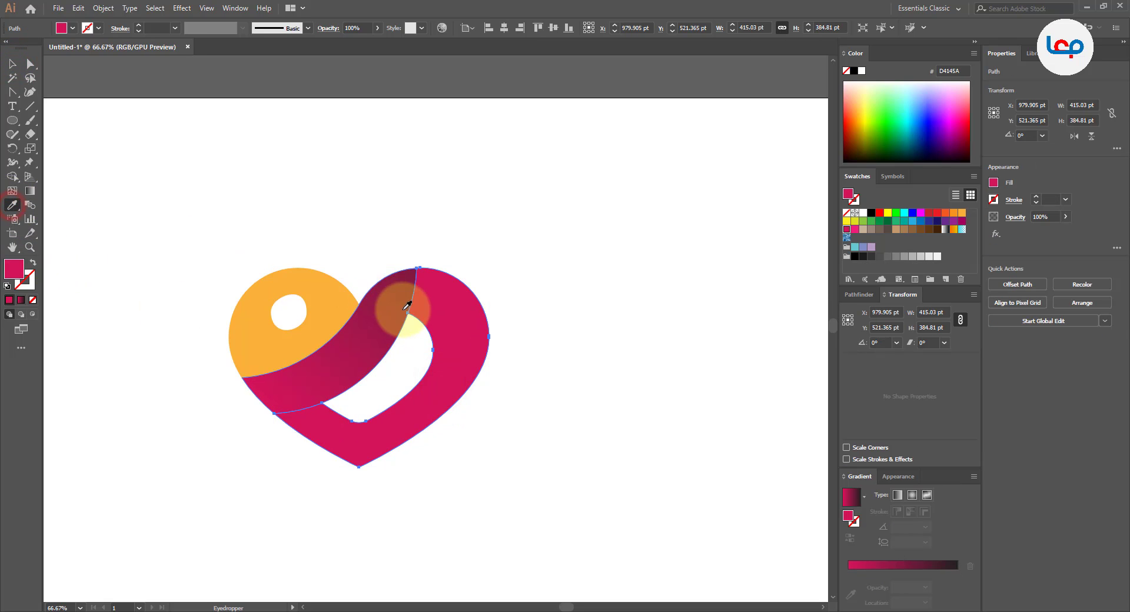
left_click(393, 296)
scroll(448, 290, "down", 1)
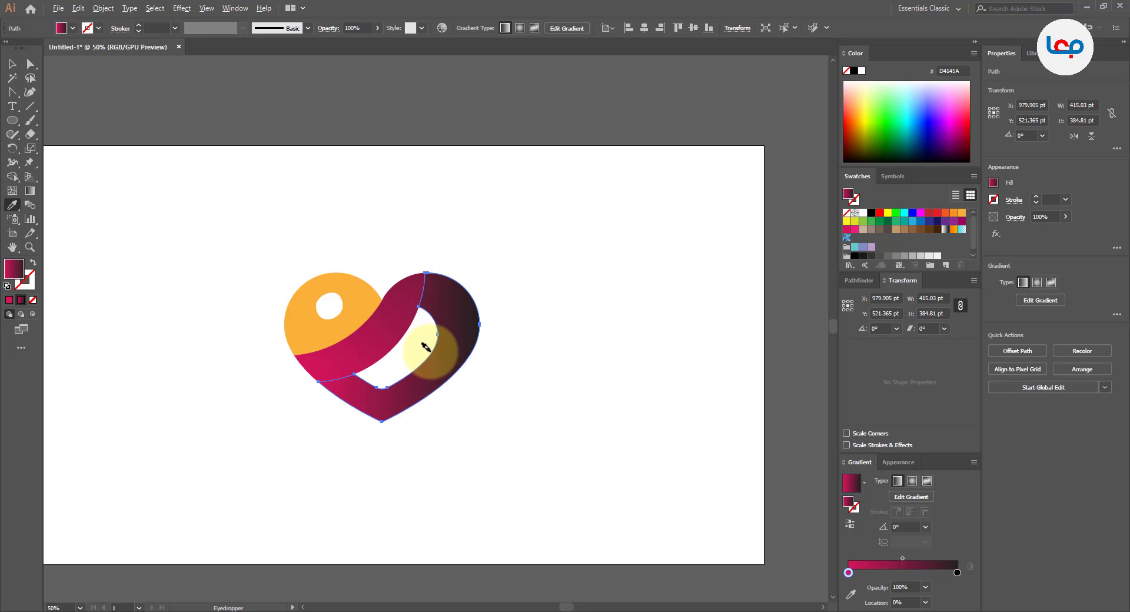
Step: Redraw the lower-right heart piece's gradient diagonally from its lower-right edge to far beyond the heart's upper left, at an angle of about 130°
scroll(431, 355, "up", 1)
left_click(29, 194)
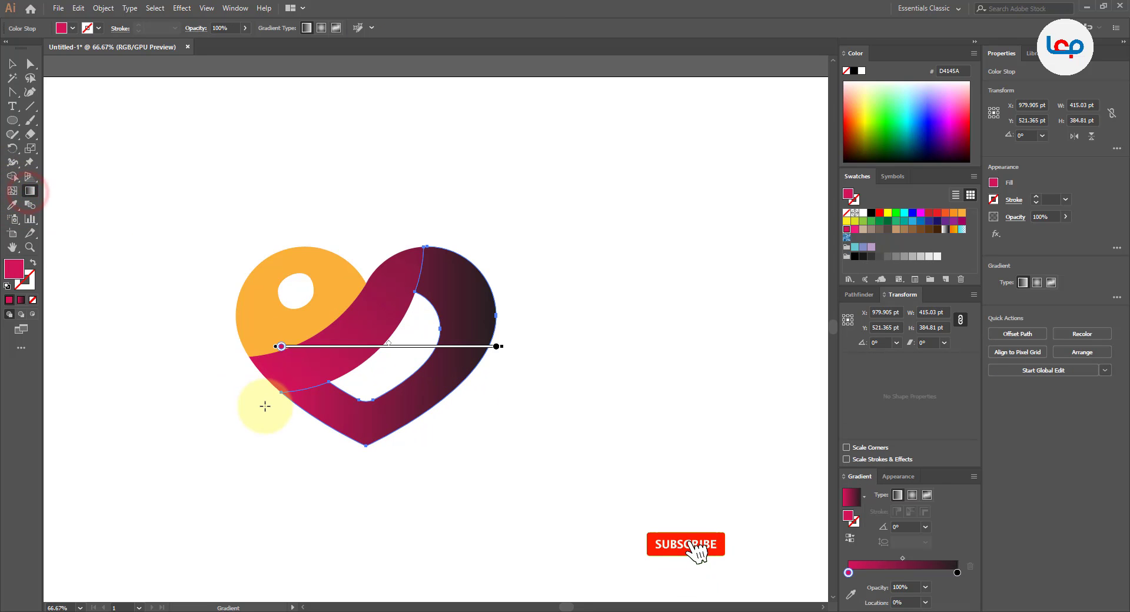
mouse_move(265, 406)
left_mouse_down()
mouse_move(462, 323)
mouse_move(676, 167)
mouse_move(524, 190)
mouse_move(535, 196)
left_mouse_up()
left_click_drag(448, 406, 207, 117)
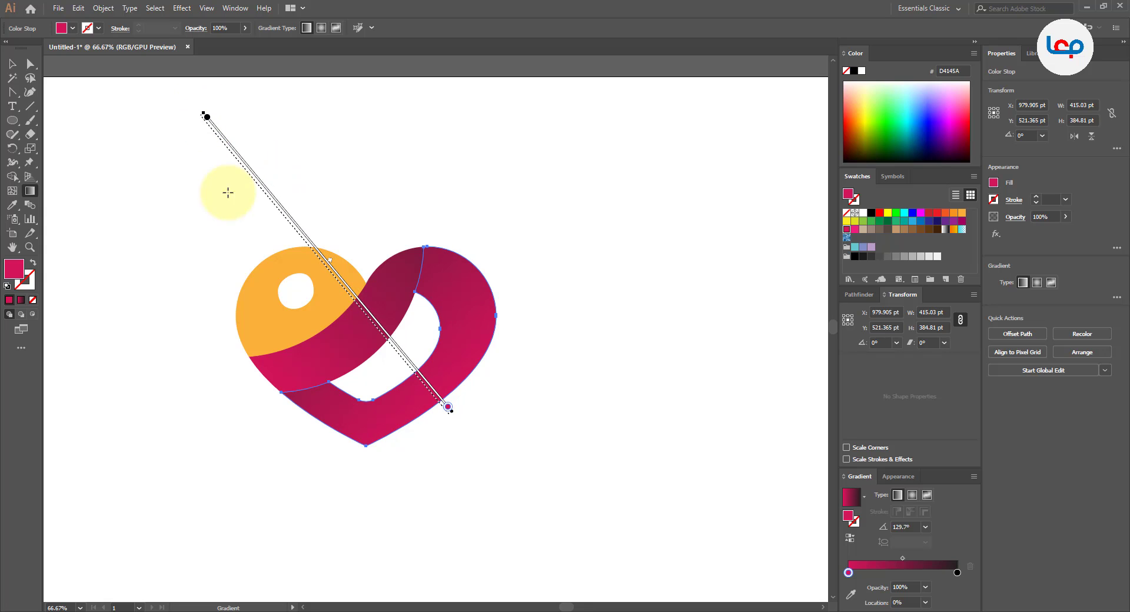
left_click(15, 60)
left_click(440, 195)
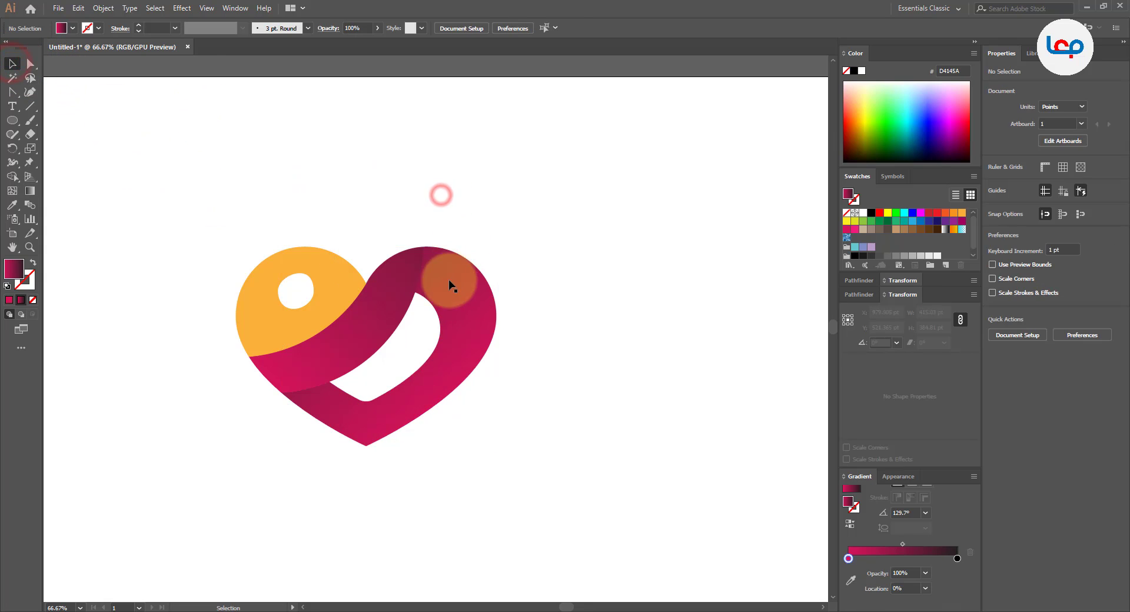
Step: Start a Drop Shadow effect on the diagonal band in Multiply mode with the preview on
scroll(443, 298, "down", 1)
scroll(385, 367, "up", 1)
left_click(398, 324)
scroll(406, 307, "up", 2)
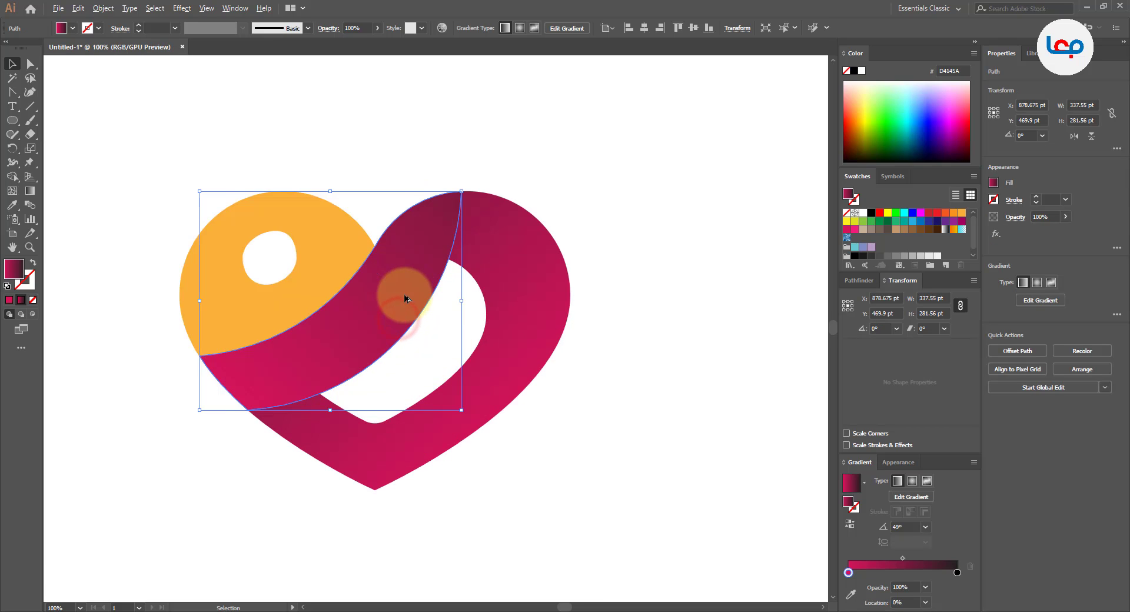
left_click(182, 7)
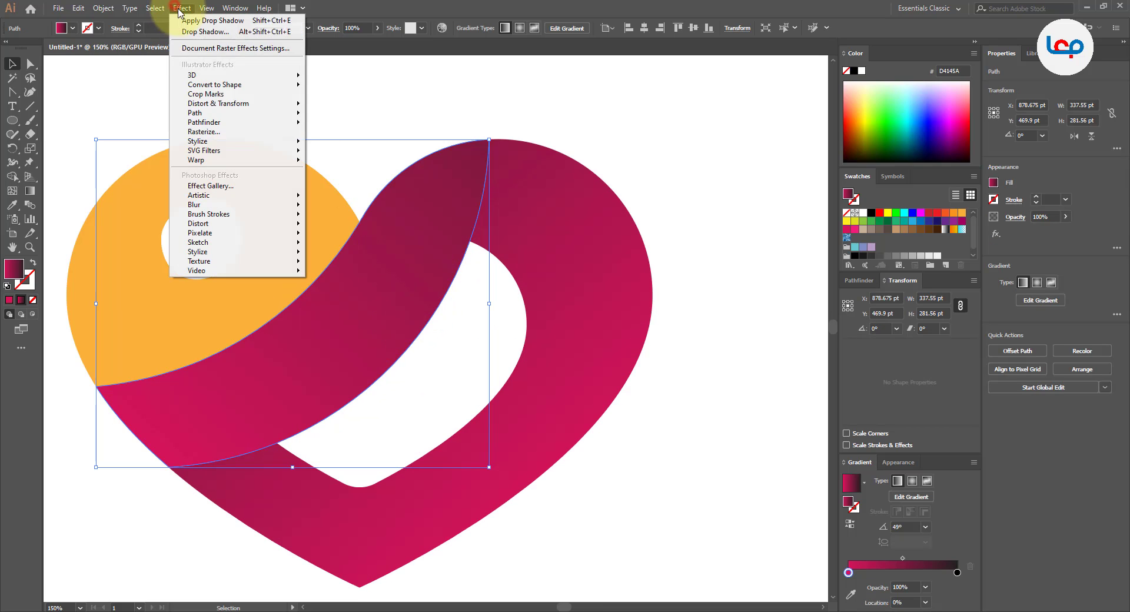
left_click(226, 144)
left_click(344, 140)
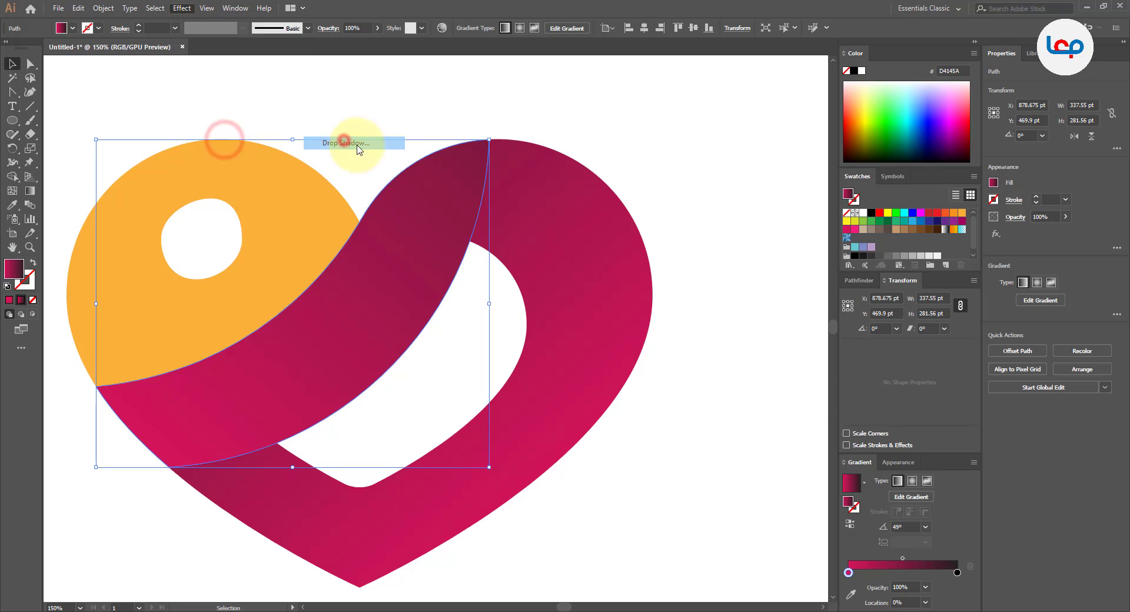
left_click(701, 378)
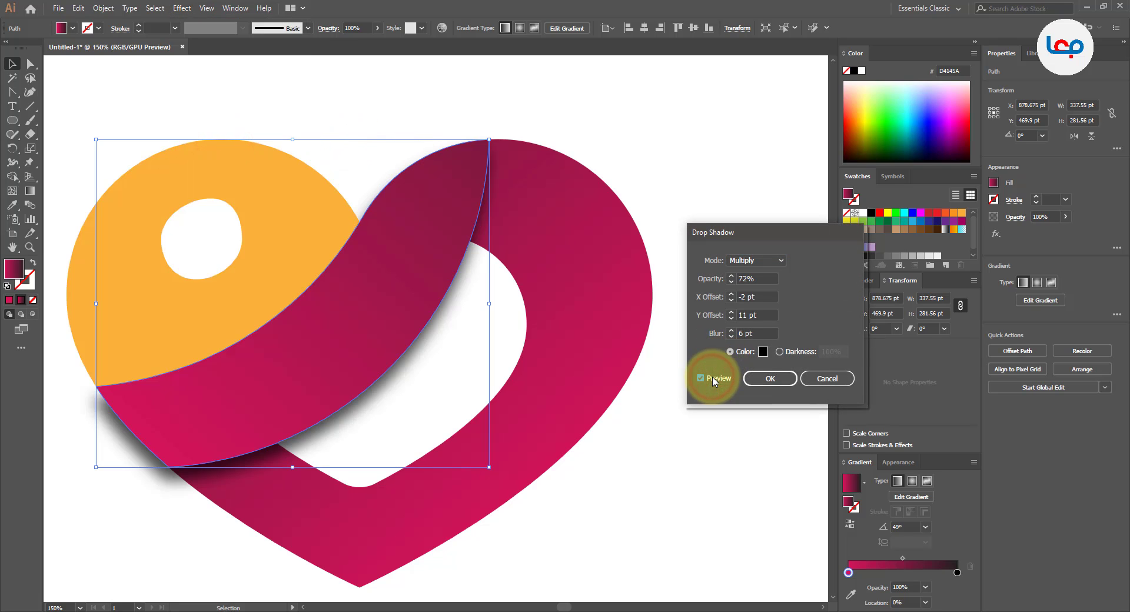
Step: Apply the band's drop shadow with 70% opacity, 0 pt X offset, 5 pt Y offset and 6 pt blur
left_click(748, 316)
key("Up")
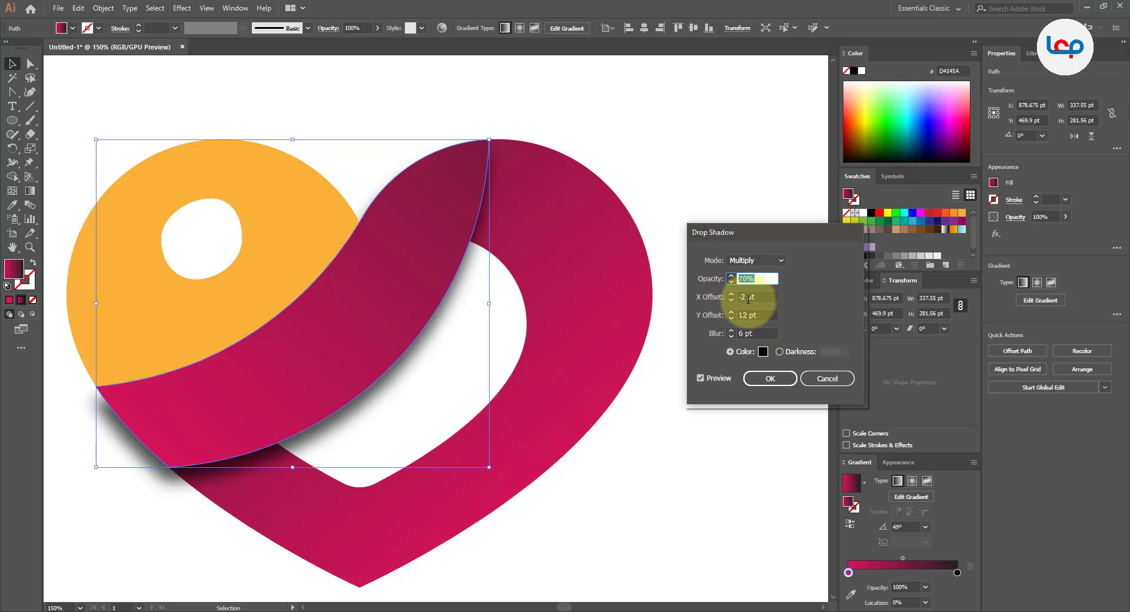
key("Up")
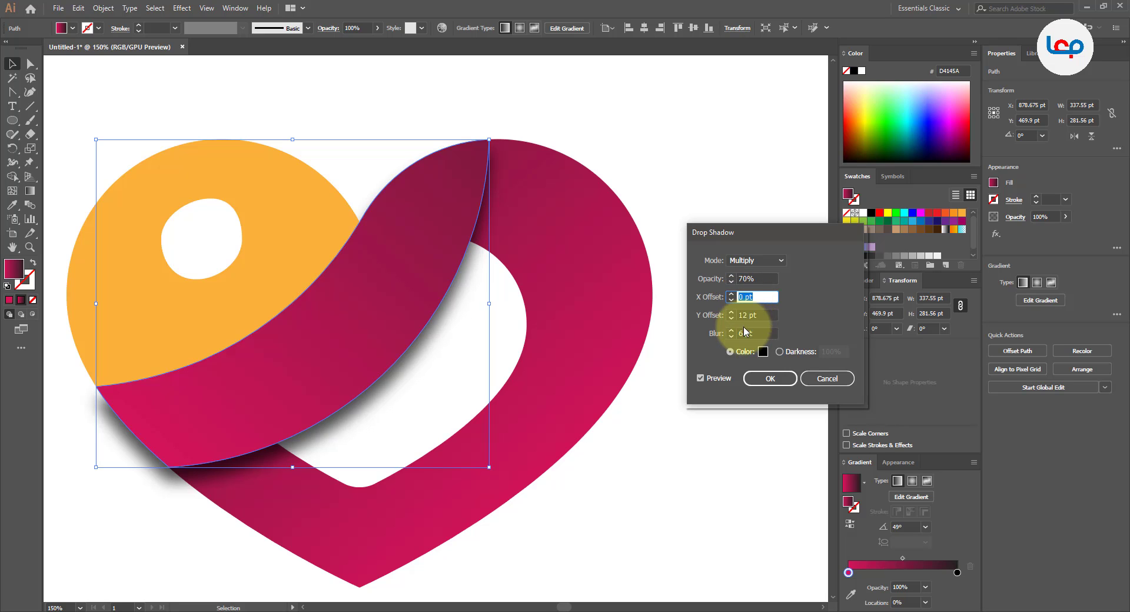
left_click(740, 334)
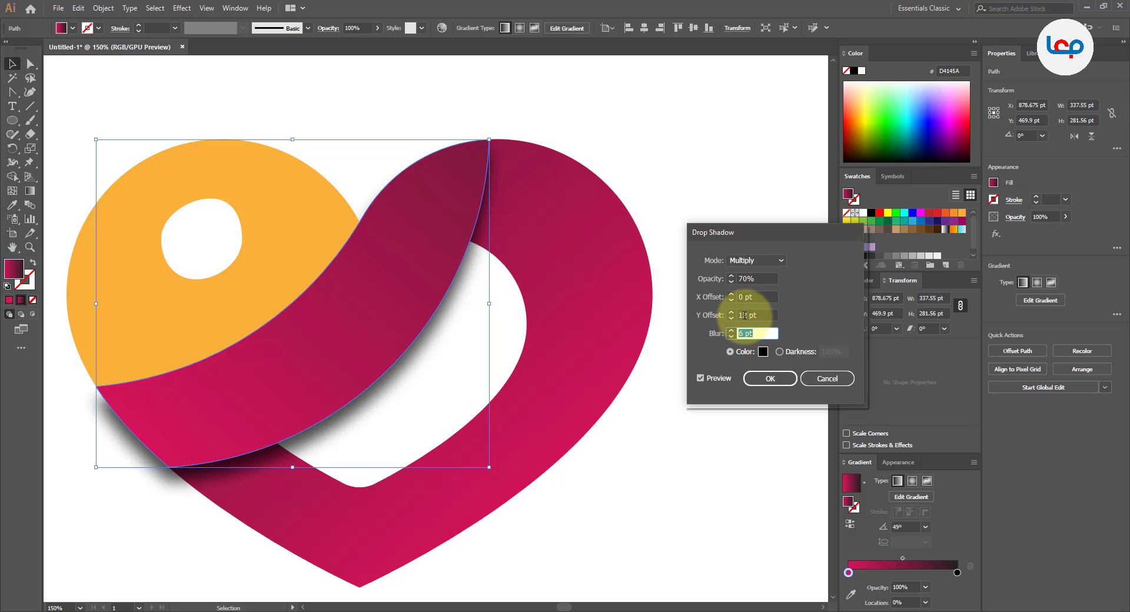
key("Down")
key("Down")
key("Down")
key("Down")
key("Down")
key("Down")
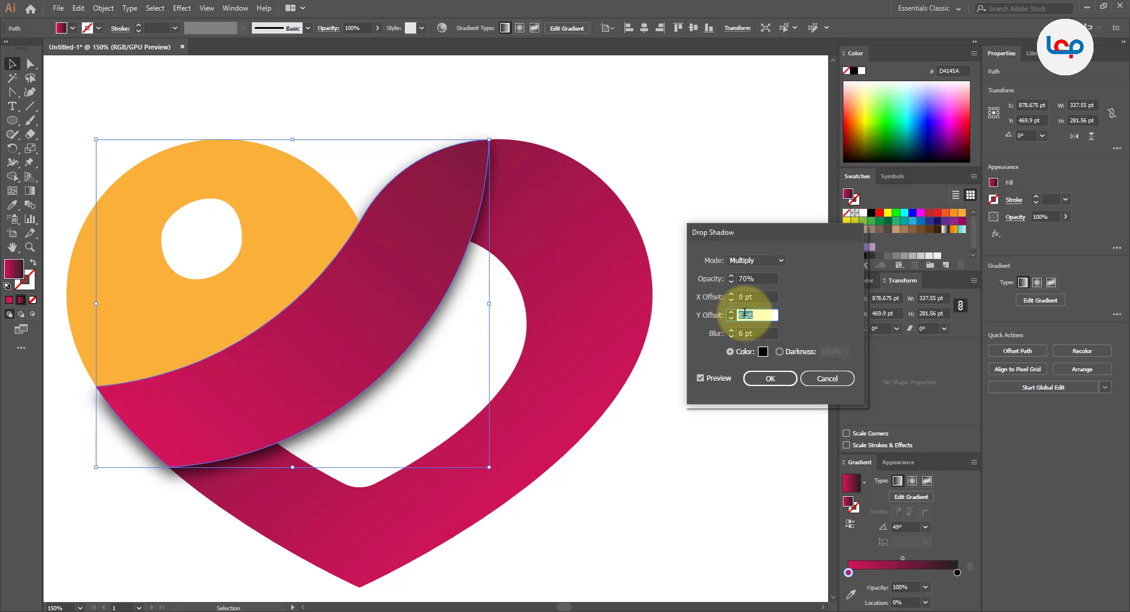
left_click(763, 378)
left_click(674, 390)
key("ctrl+1")
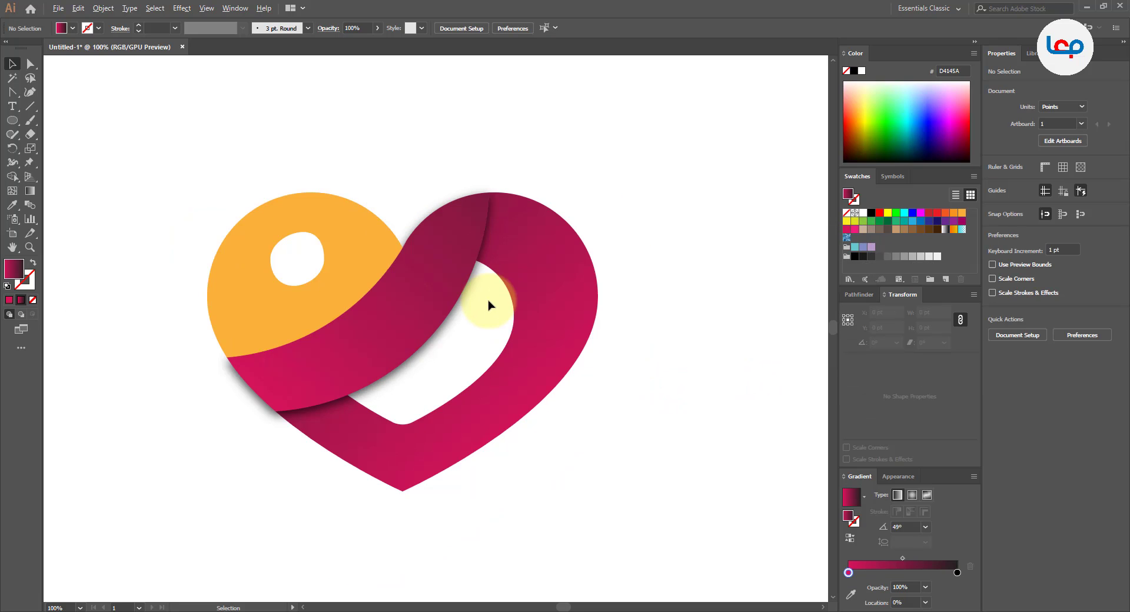
Step: Give the orange lobe a linear gradient from orange to black, with the orange stop replacing crimson at location 0%
scroll(485, 299, "down", 3)
scroll(520, 270, "up", 2)
scroll(343, 312, "up", 1)
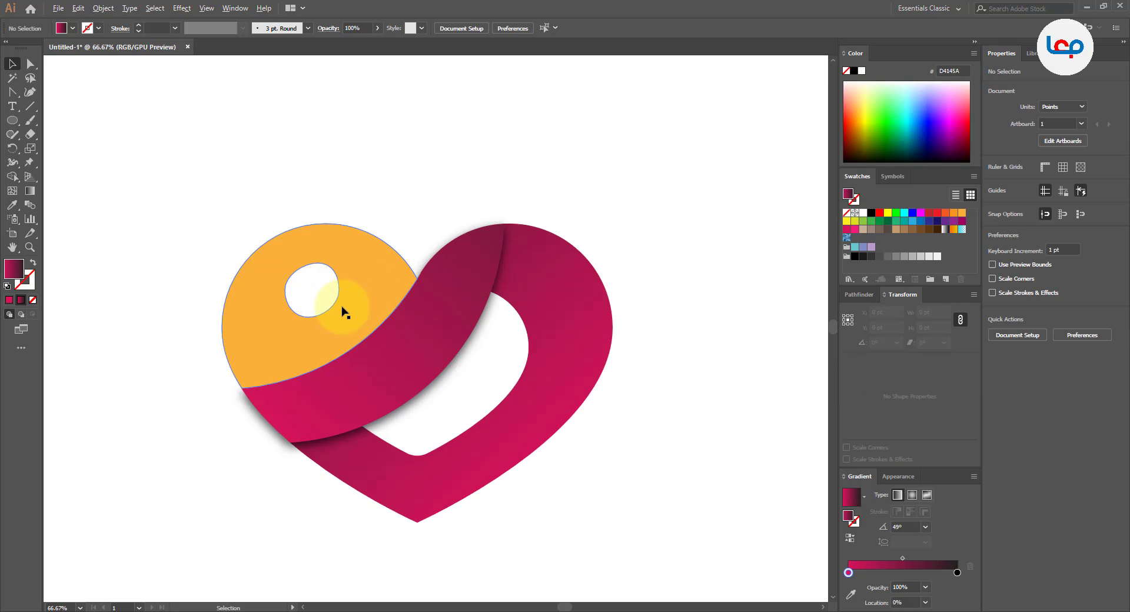
left_click(358, 306)
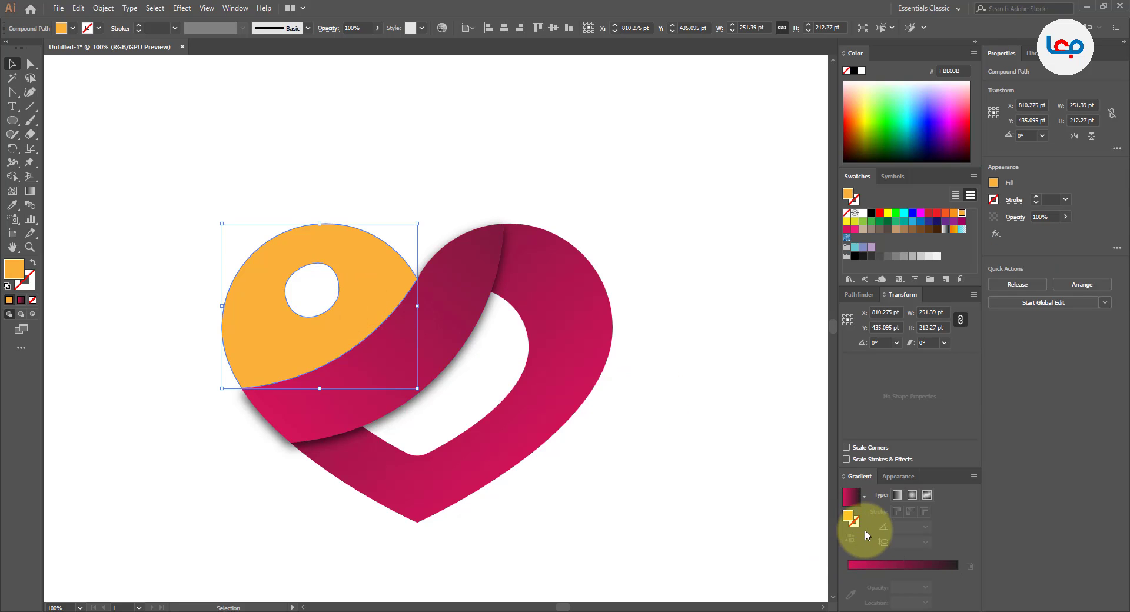
left_click(876, 567)
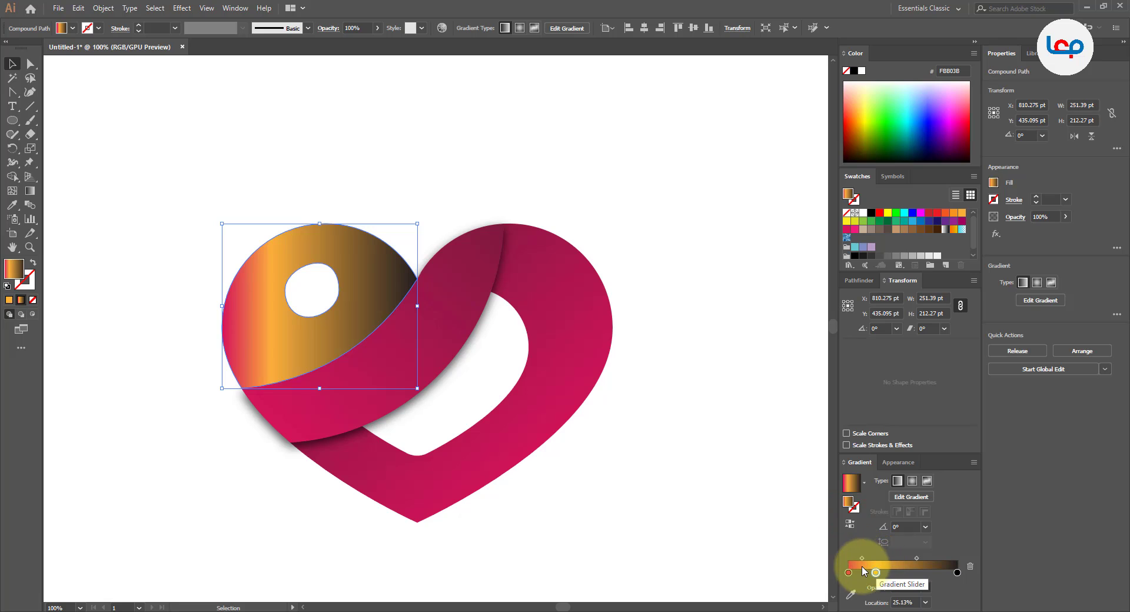
mouse_move(849, 573)
left_mouse_down()
mouse_move(872, 584)
mouse_move(842, 573)
left_mouse_up()
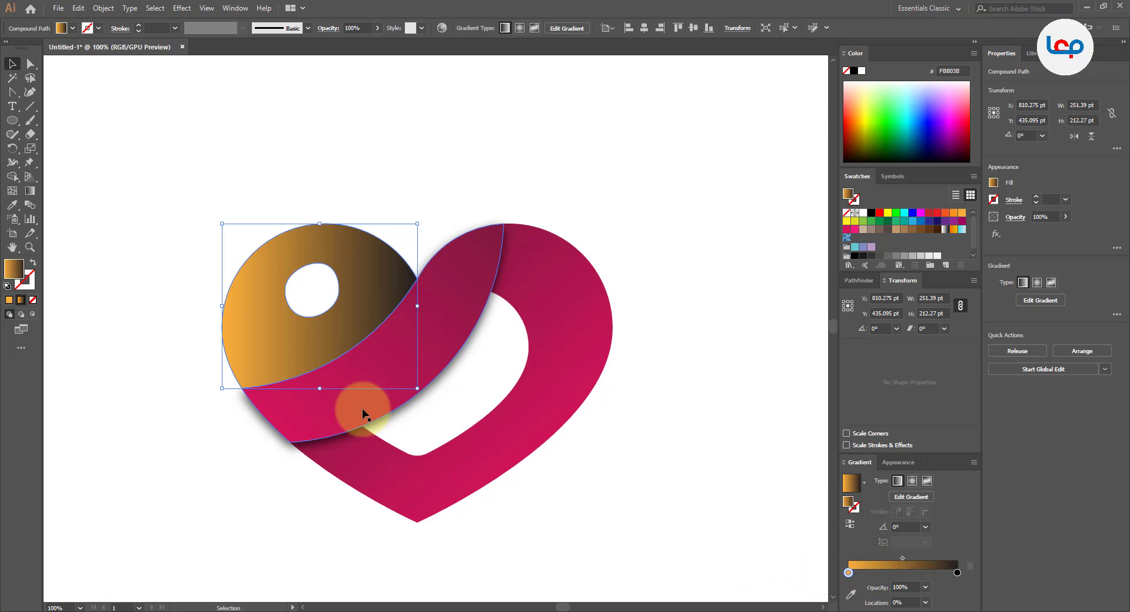
Step: Redraw the orange lobe's gradient diagonally from its upper-left edge to beyond the band, at an angle of about -51°
left_click(29, 191)
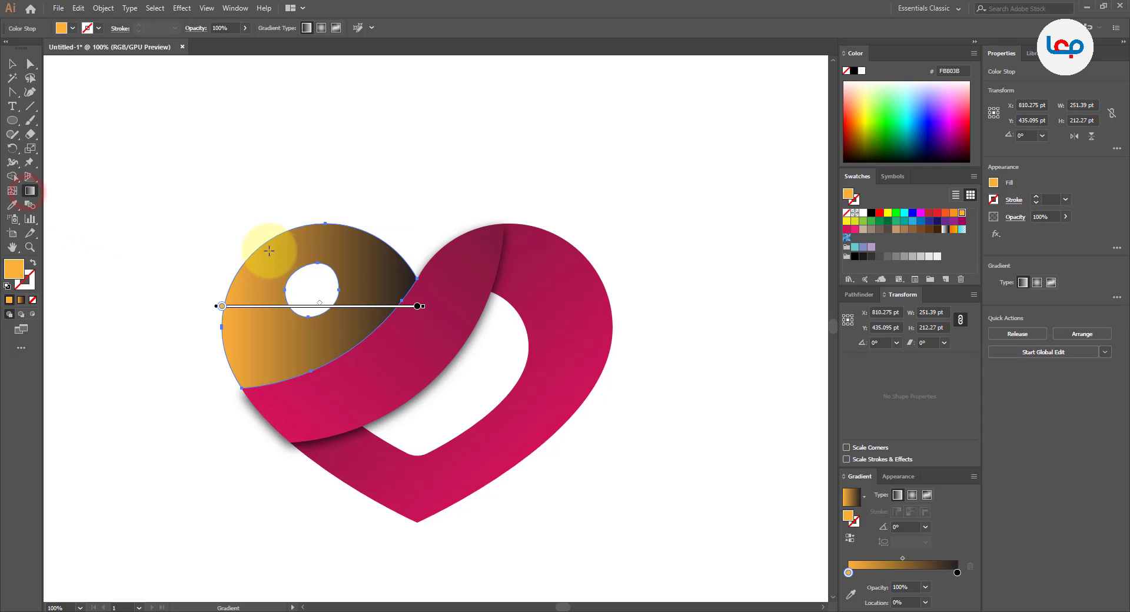
left_click_drag(265, 243, 436, 465)
left_click(15, 65)
left_click(262, 124)
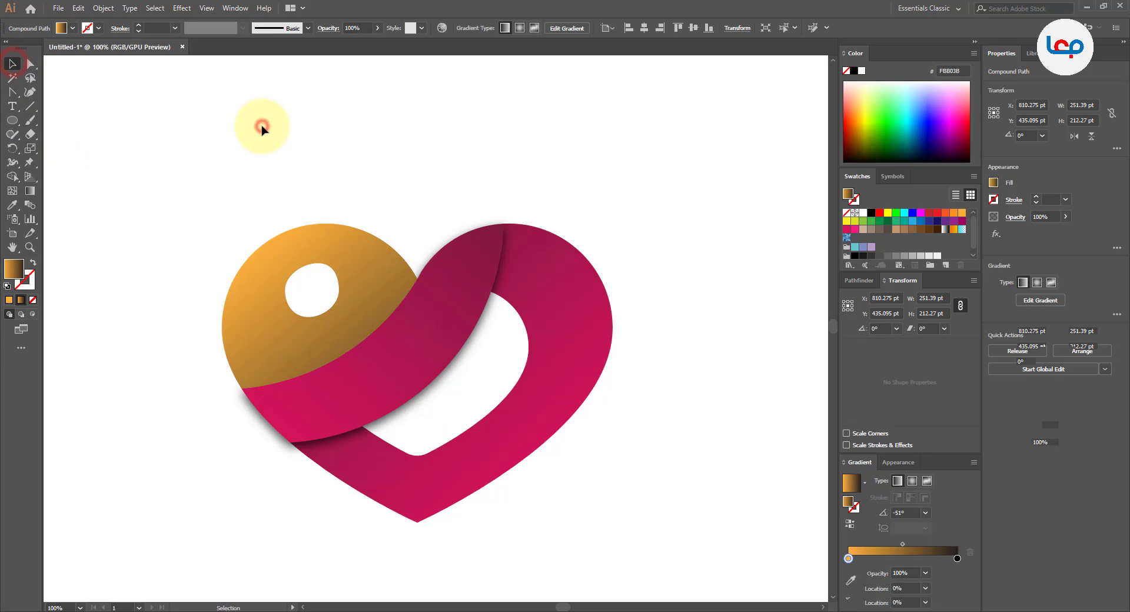
left_click(393, 170)
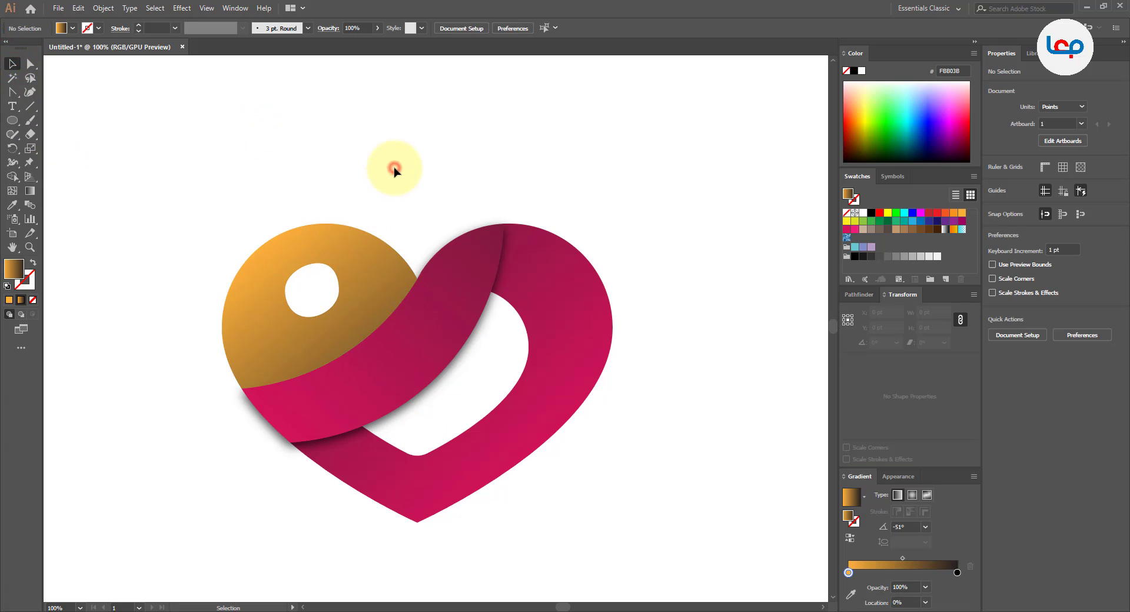
left_click(432, 303)
scroll(420, 190, "down", 1)
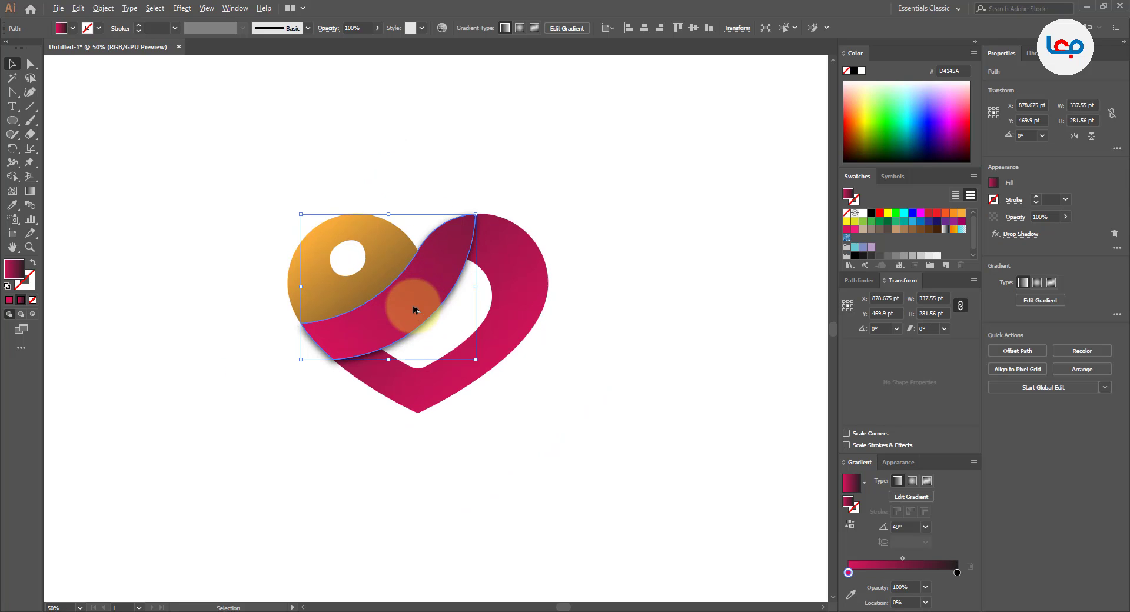
scroll(413, 298, "up", 1)
left_click(410, 147)
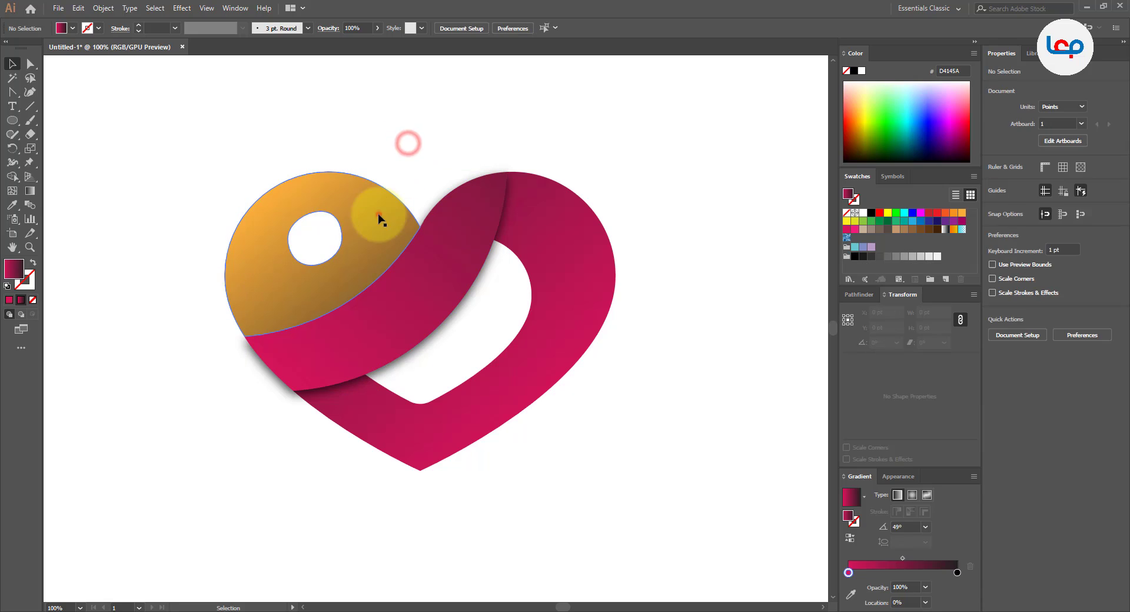
Step: Try a short gradient below the orange lobe's hole, then redraw it from the lobe's upper-left edge past the band at about -53.6°
left_click(378, 215)
left_click(30, 191)
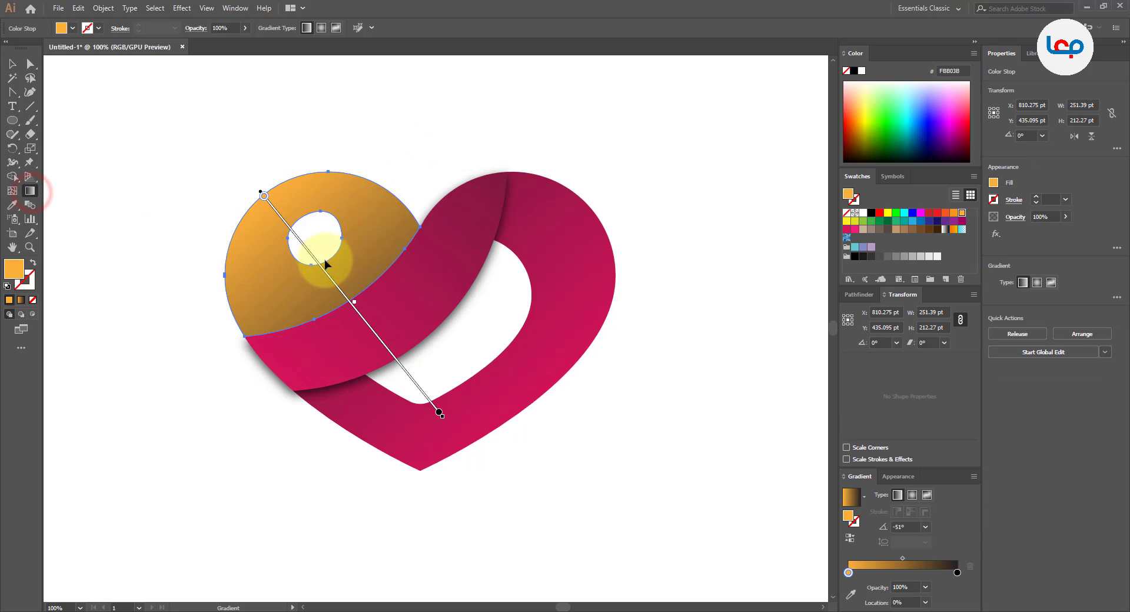
left_click_drag(328, 257, 373, 333)
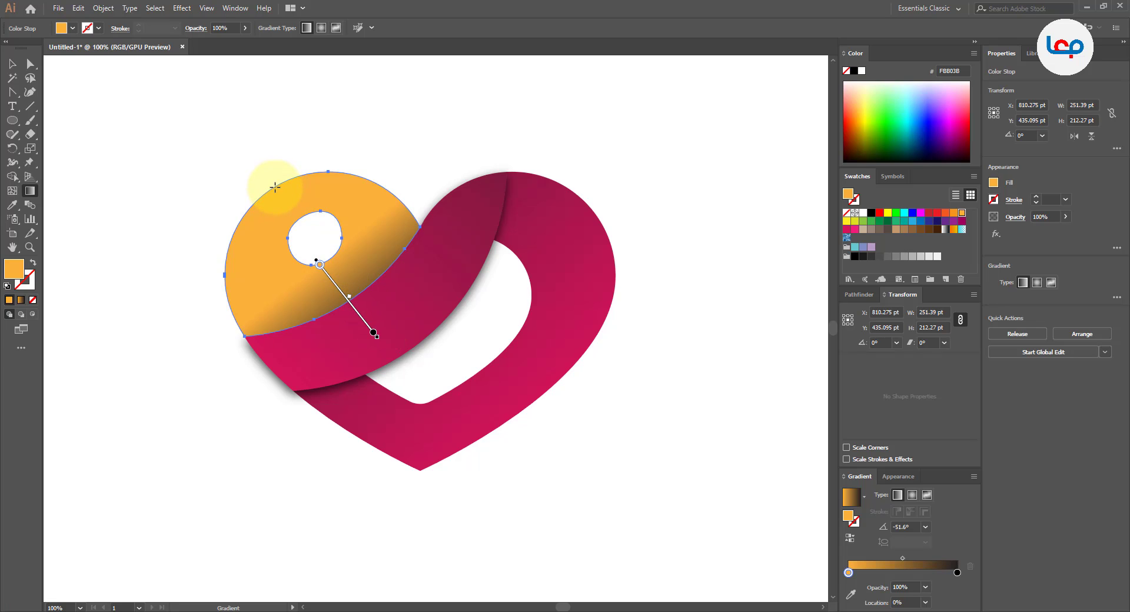
left_click_drag(275, 188, 451, 430)
left_click(12, 63)
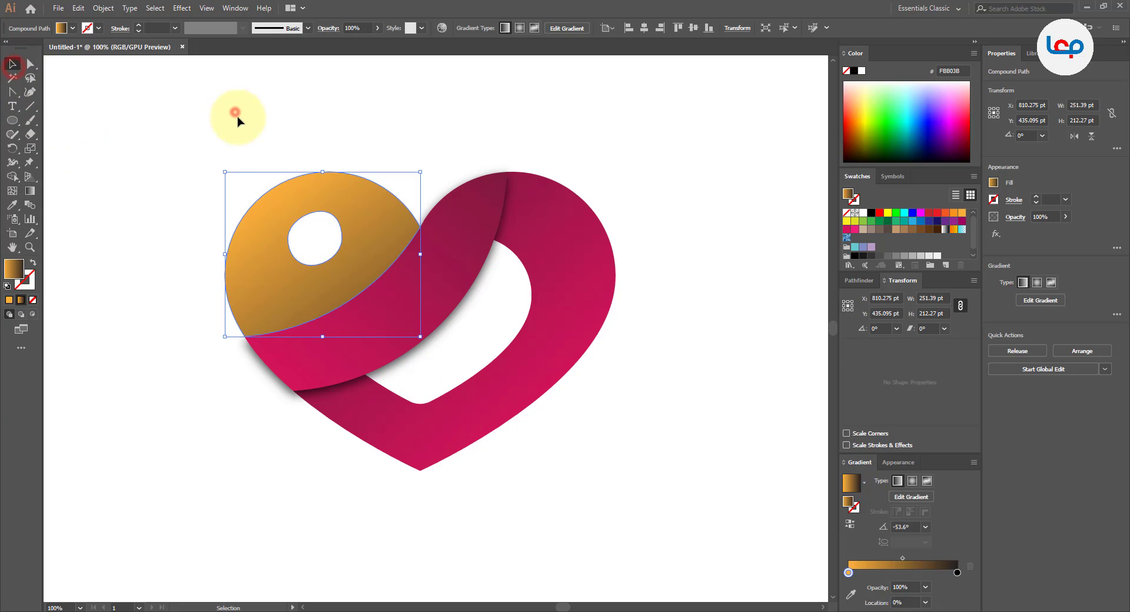
left_click(235, 112)
scroll(349, 238, "down", 2)
scroll(361, 217, "up", 2)
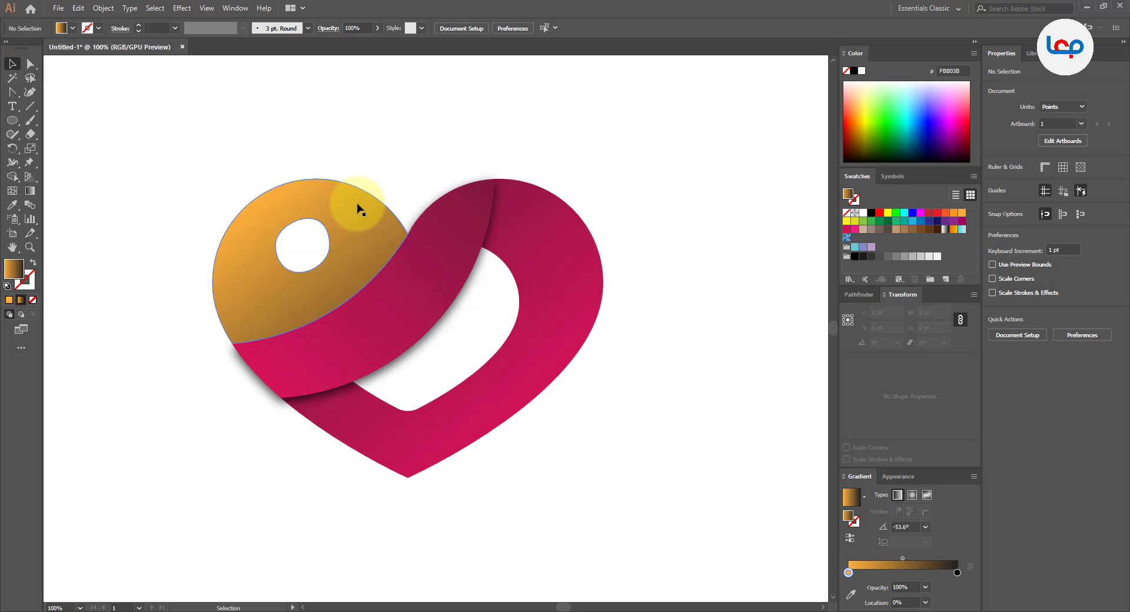
Step: Reopen the crimson band's drop shadow with the preview on and set its X offset to 2 pt
left_click(345, 209)
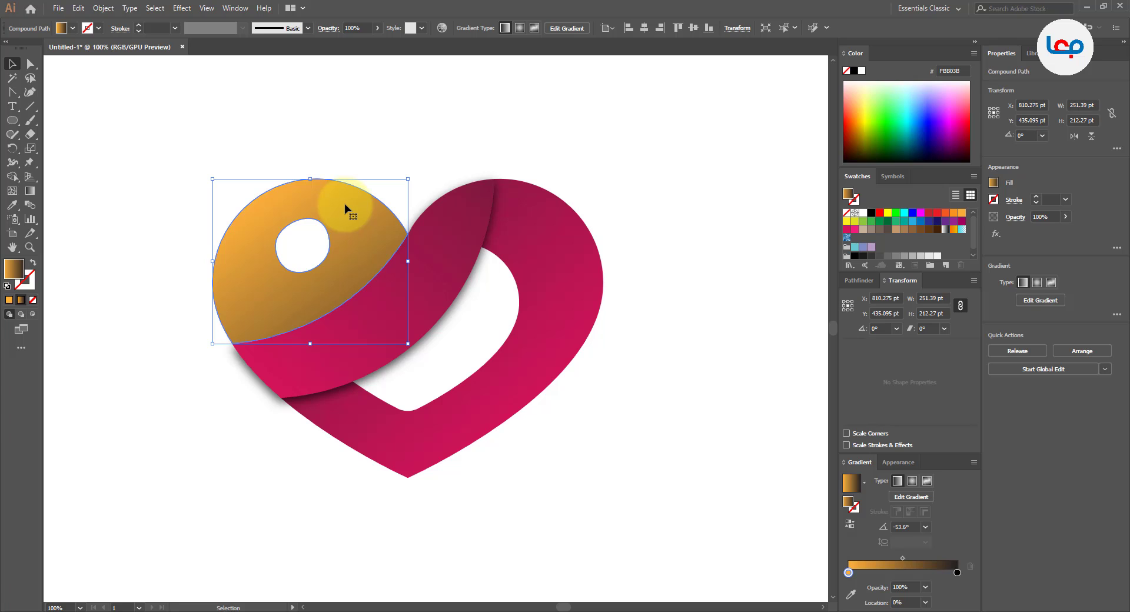
left_click(421, 157)
left_click(437, 228)
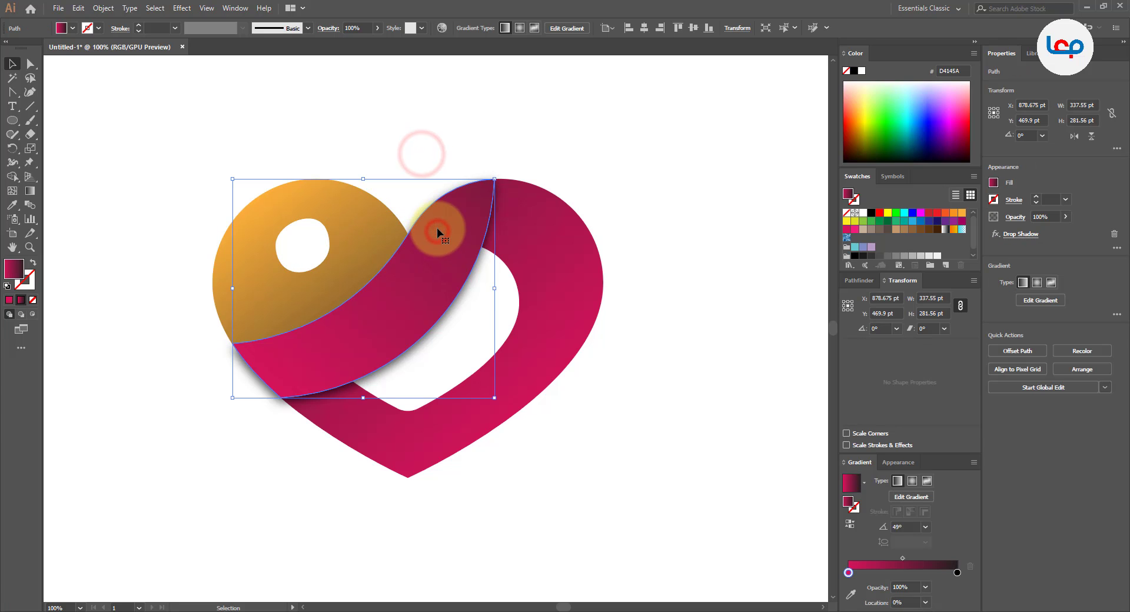
left_click(898, 463)
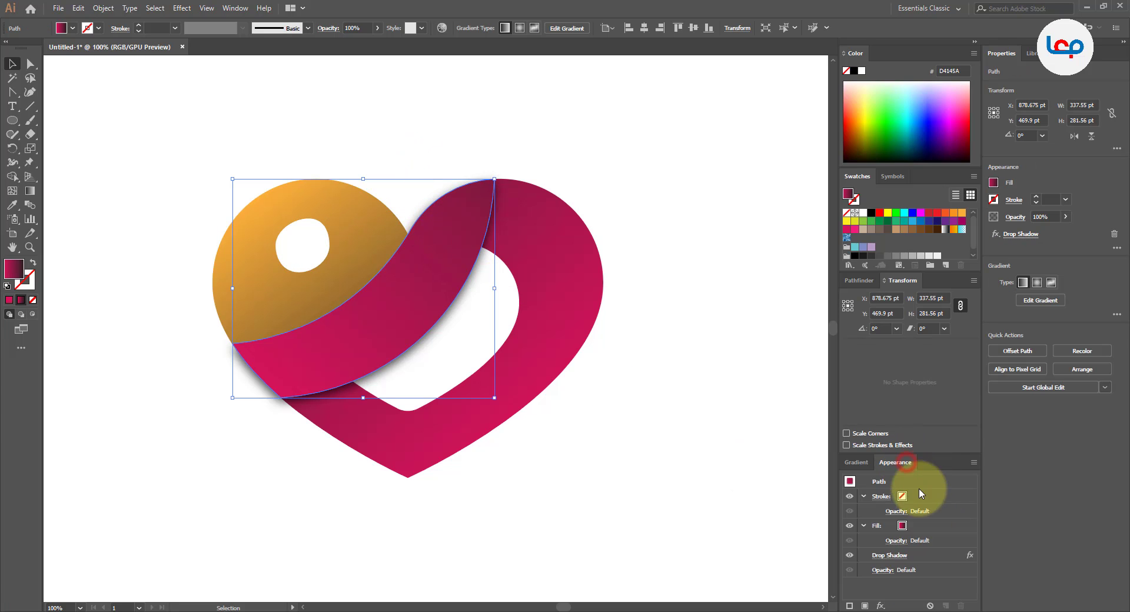
left_click(890, 555)
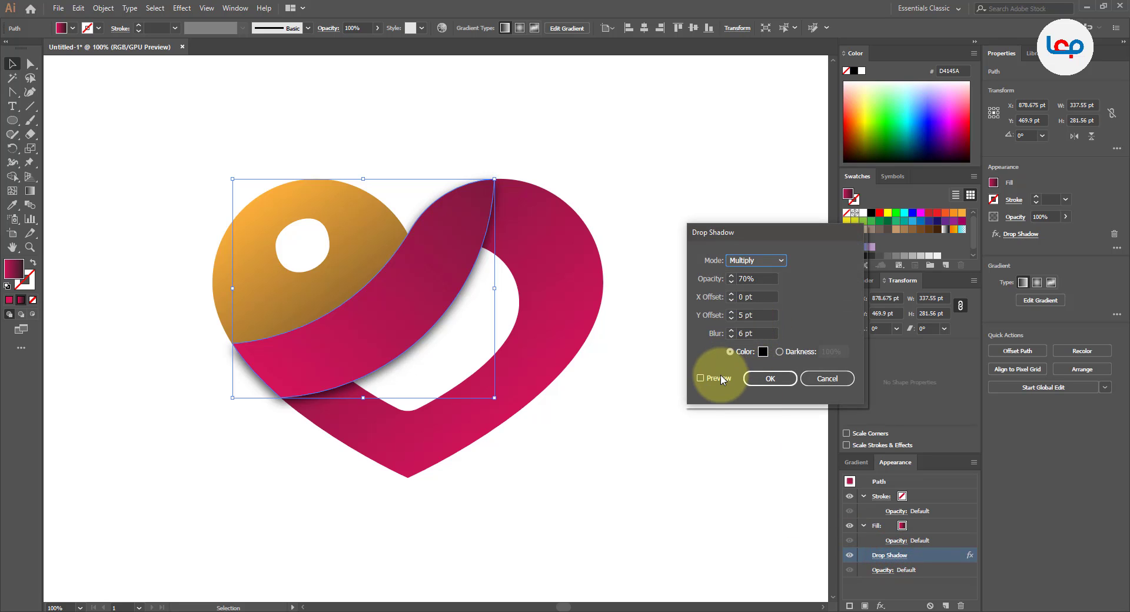
left_click(701, 378)
scroll(743, 296, "down", 2)
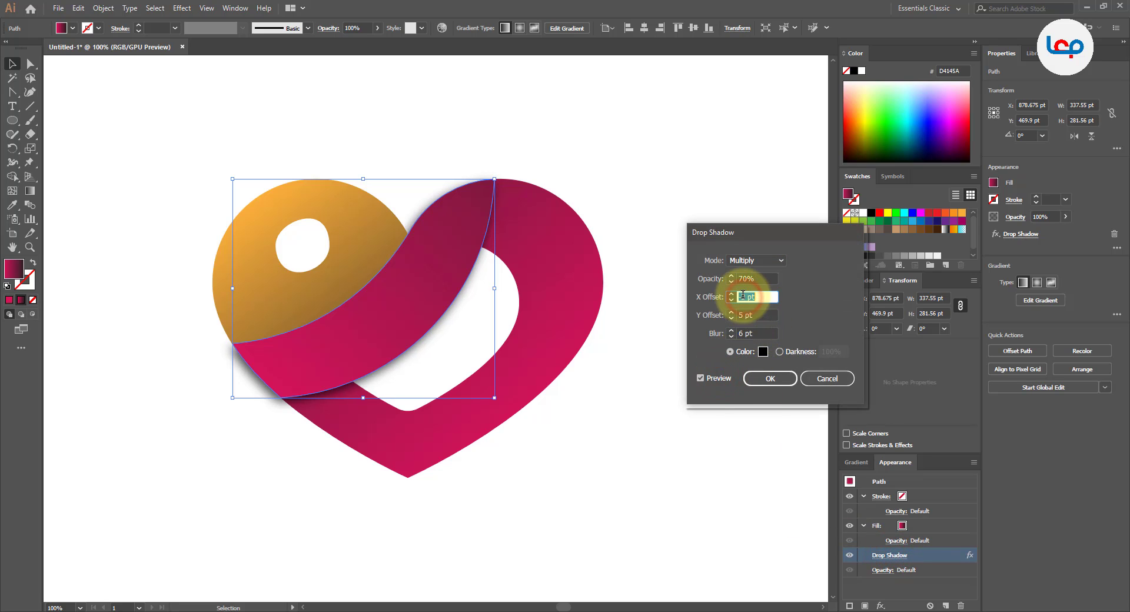
scroll(743, 294, "down", 2)
scroll(743, 295, "down", 1)
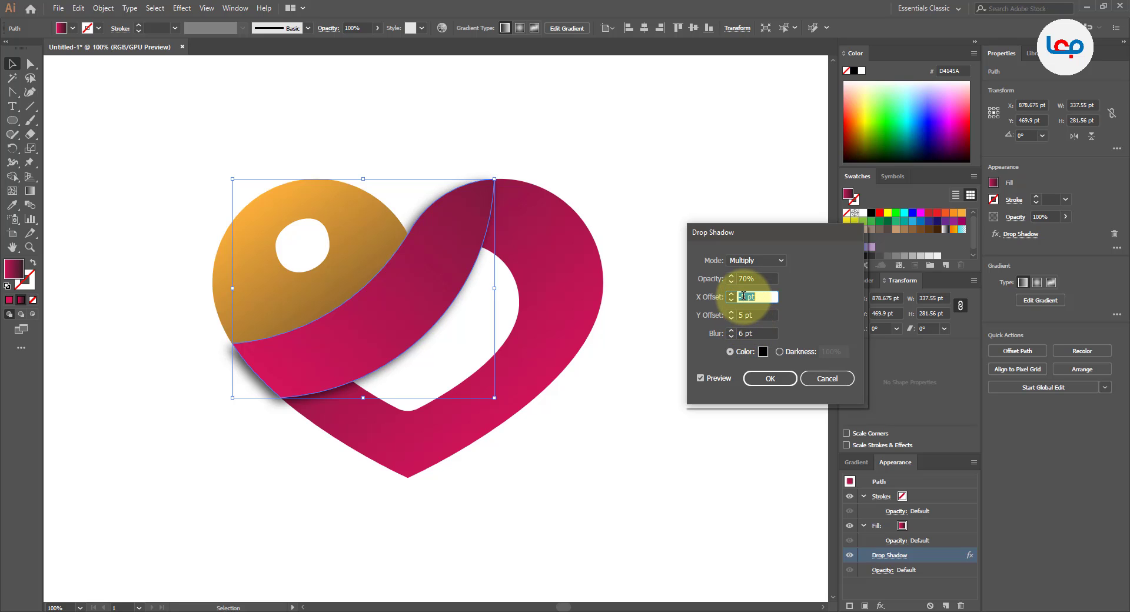
scroll(743, 296, "up", 3)
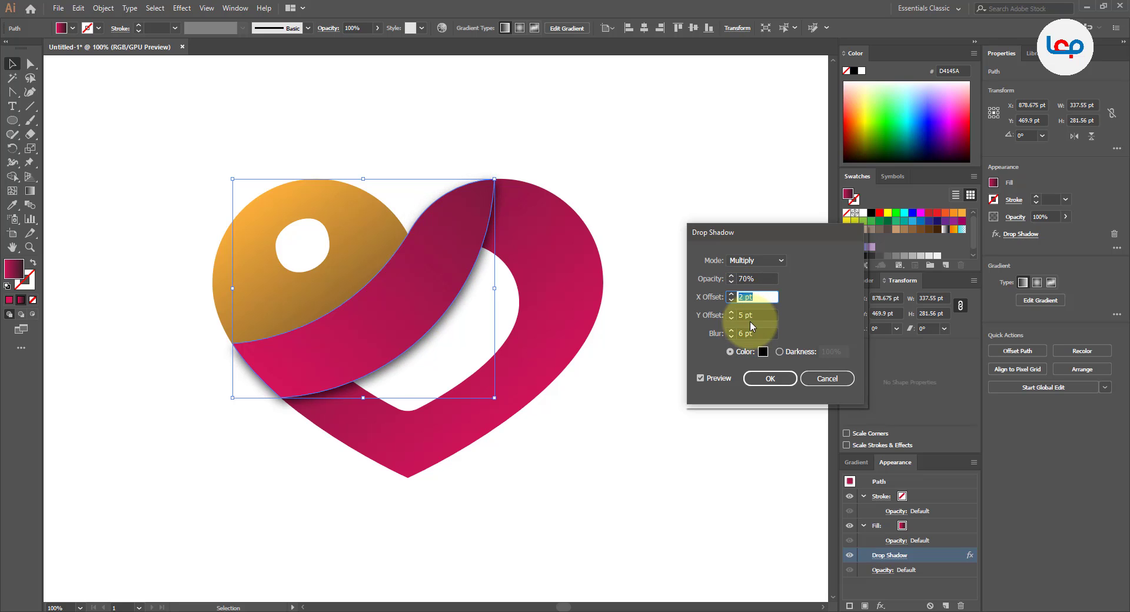
Step: Set the band's drop shadow Y offset to 4 pt and apply it
left_click(742, 314)
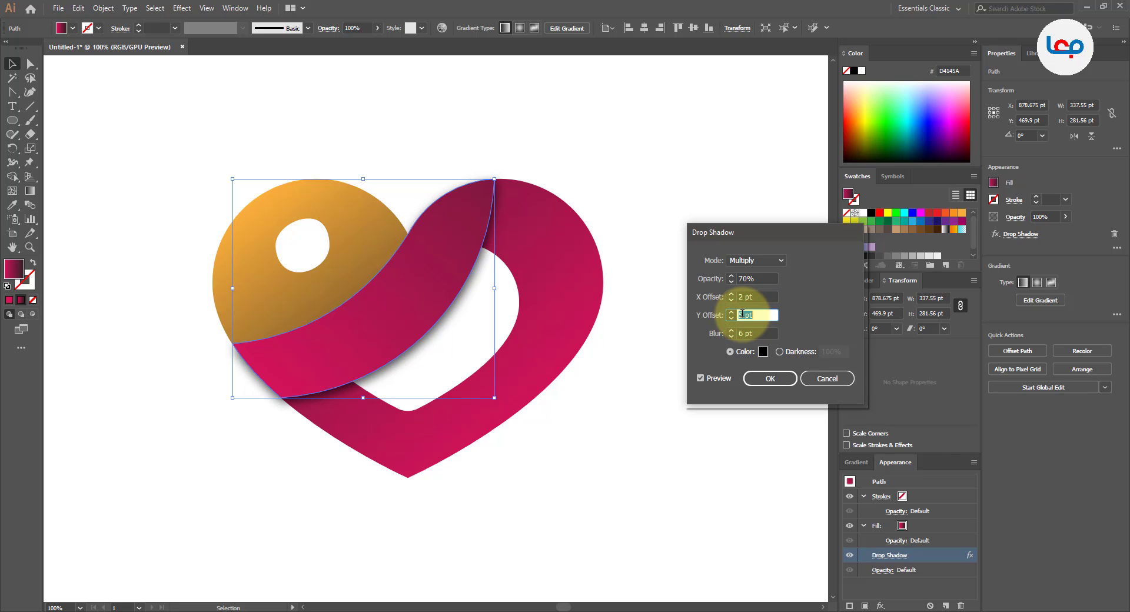
scroll(743, 314, "down", 8)
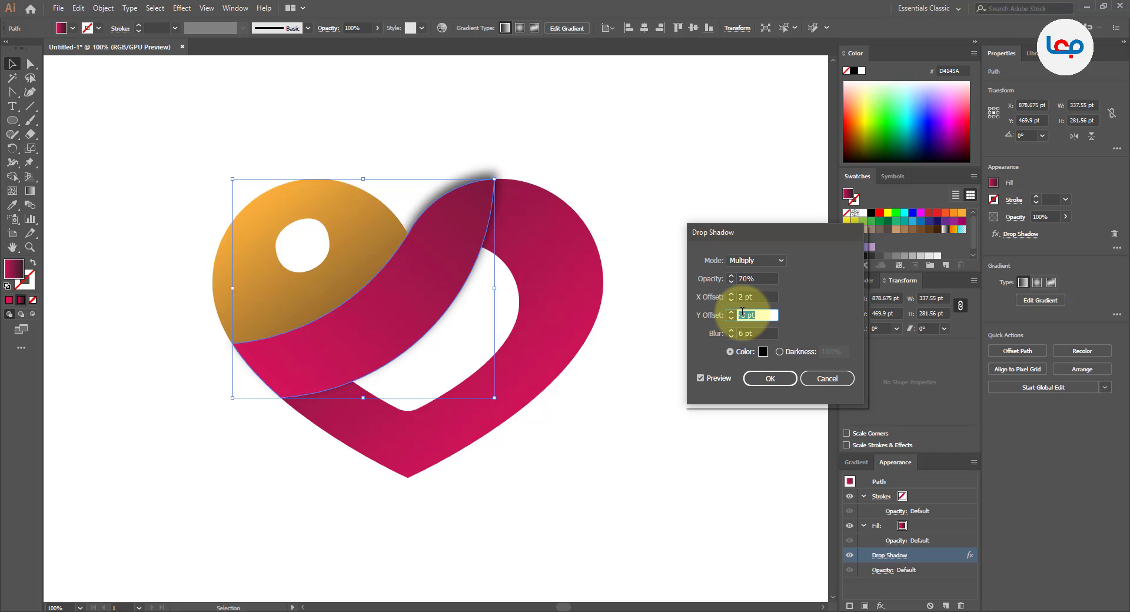
scroll(742, 312, "up", 1)
scroll(742, 310, "up", 2)
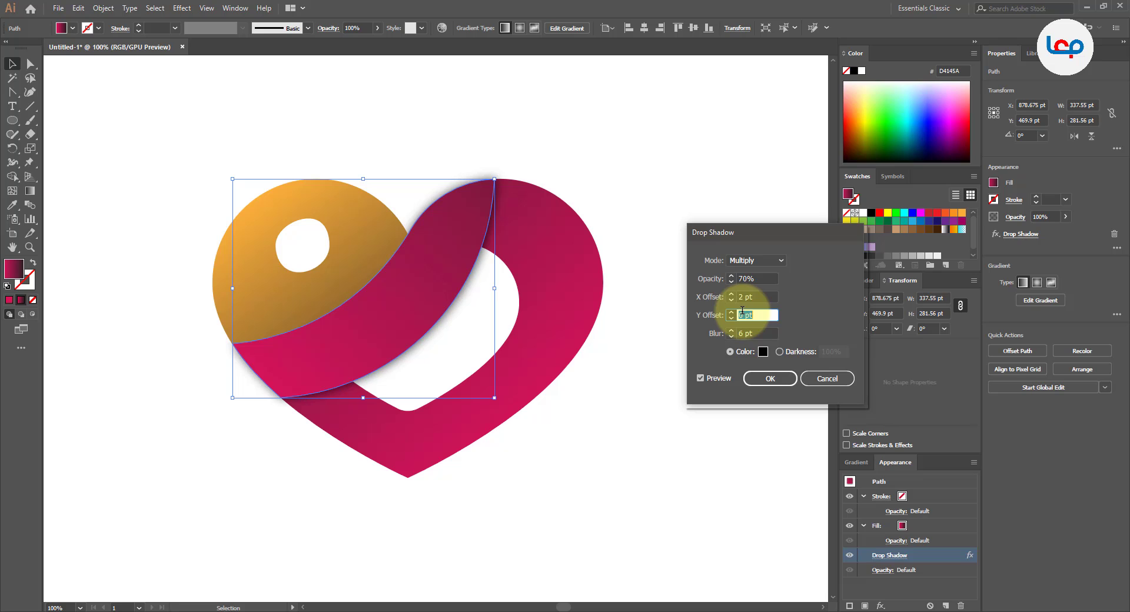
scroll(742, 310, "up", 2)
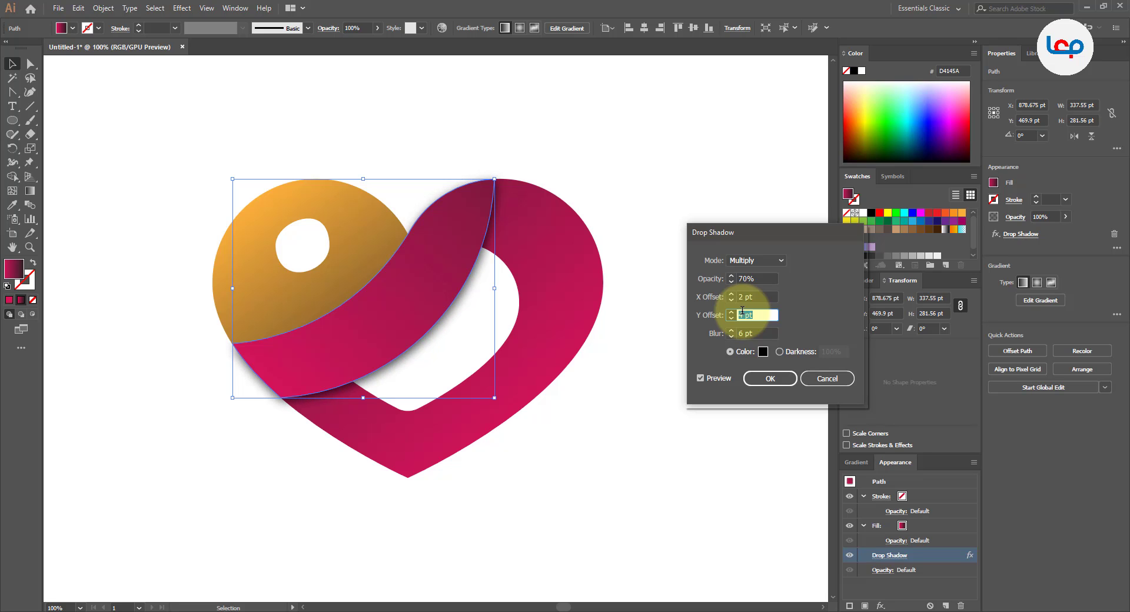
left_click(770, 378)
left_click(667, 391)
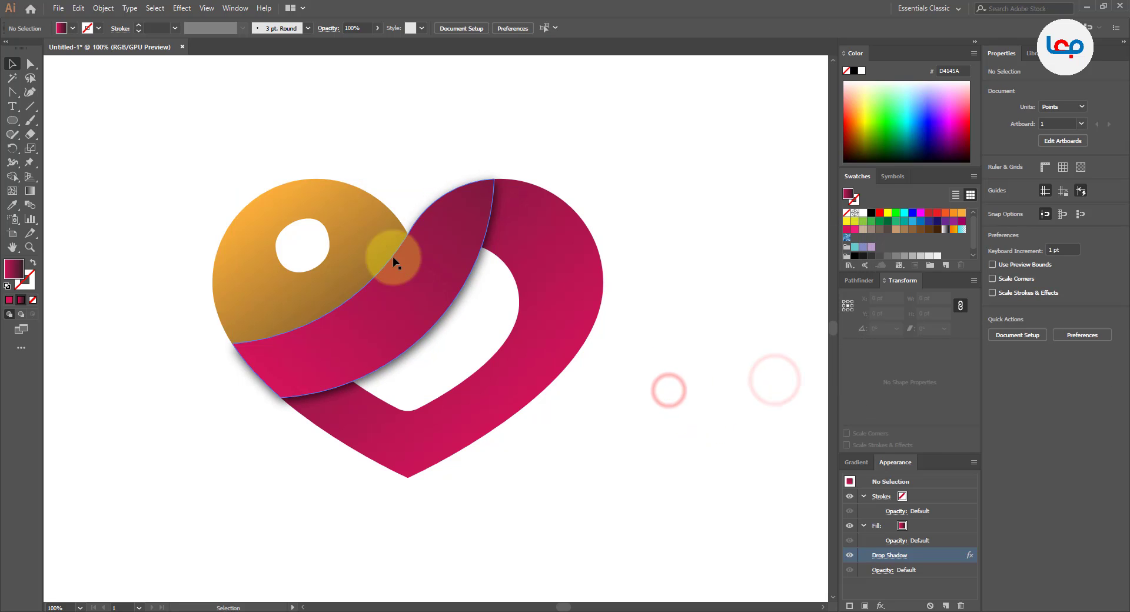
Step: Send the orange lobe behind all the other heart pieces
right_click(332, 220)
mouse_move(396, 336)
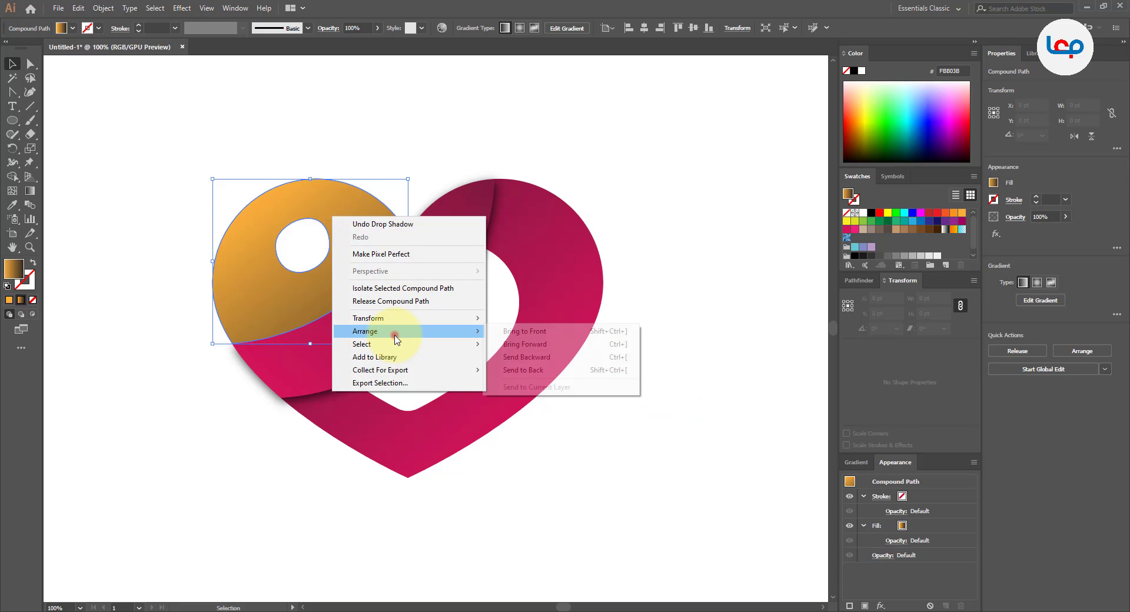
left_click(510, 371)
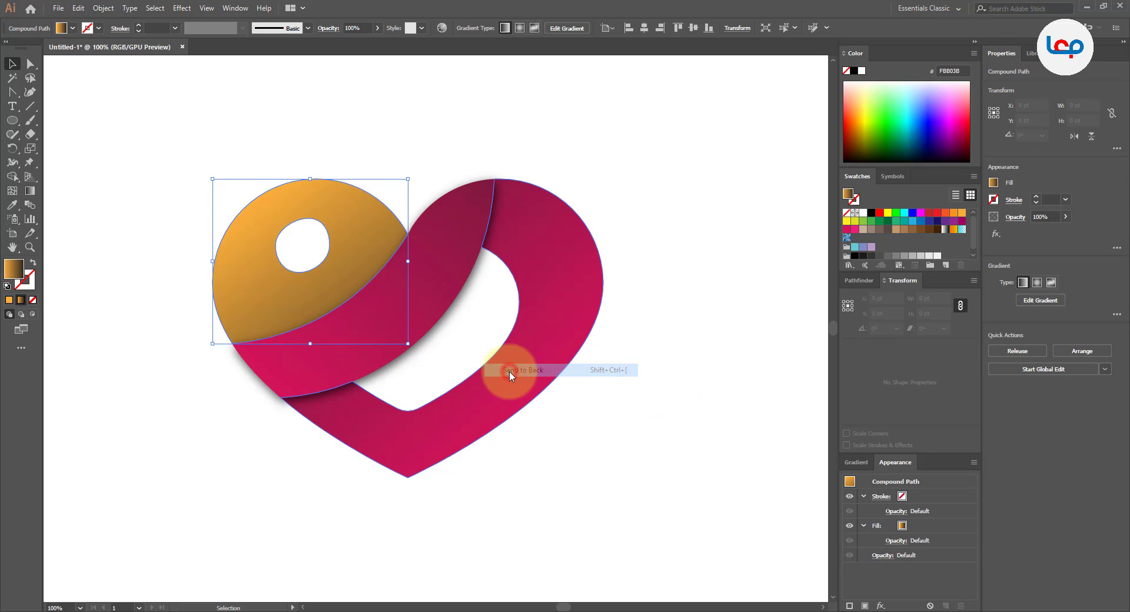
left_click(643, 372)
Step: Set the band's drop shadow X offset to -3 pt, adjust its Y offset with the preview on, and apply it
left_click(406, 321)
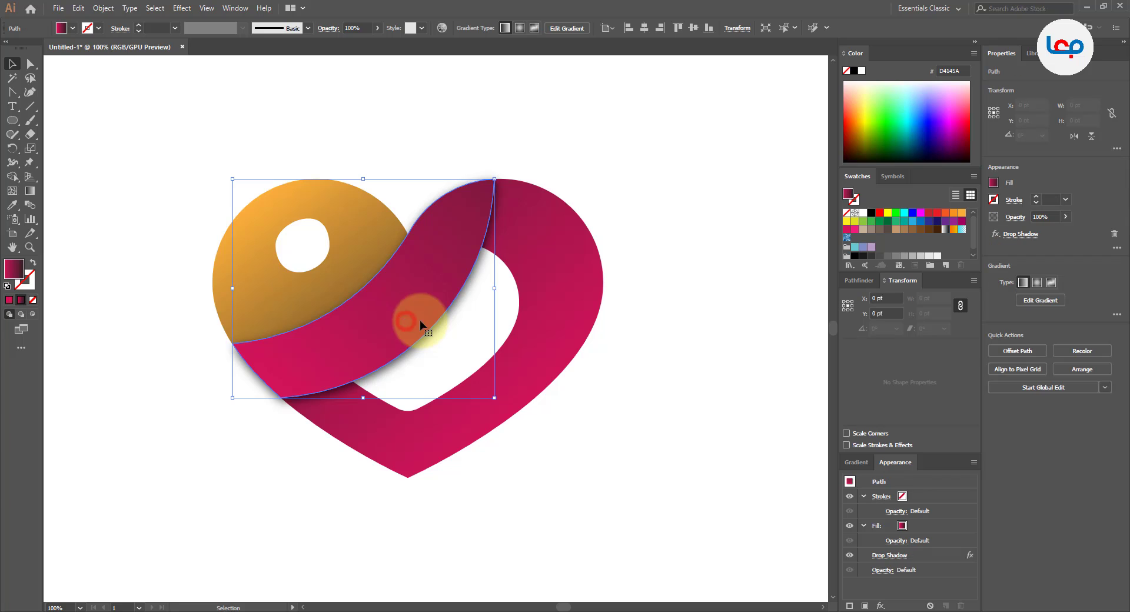
left_click(895, 555)
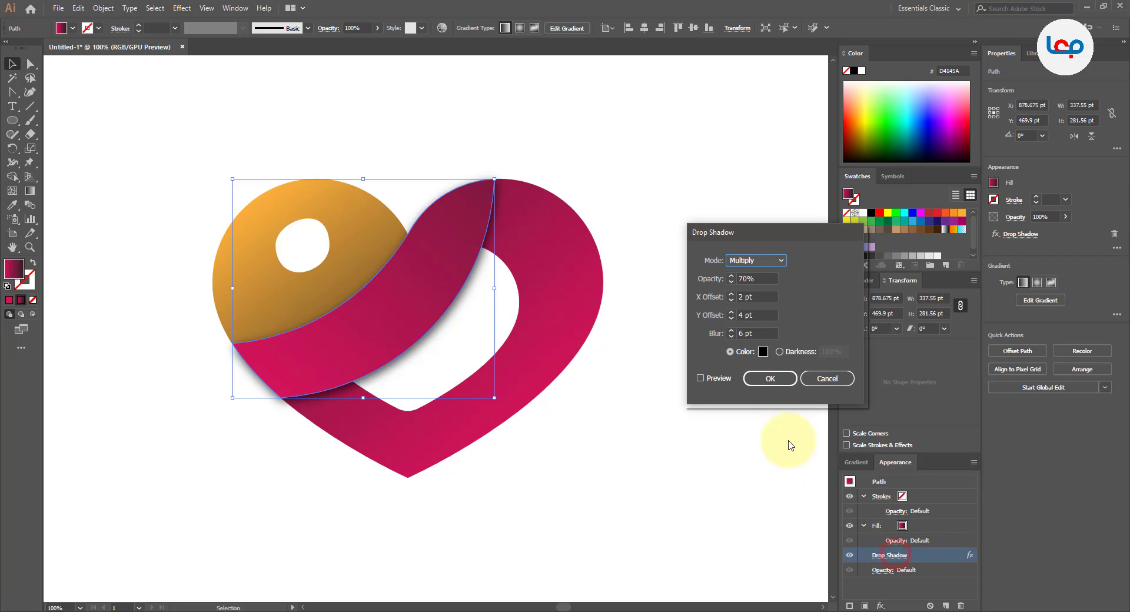
left_click(700, 379)
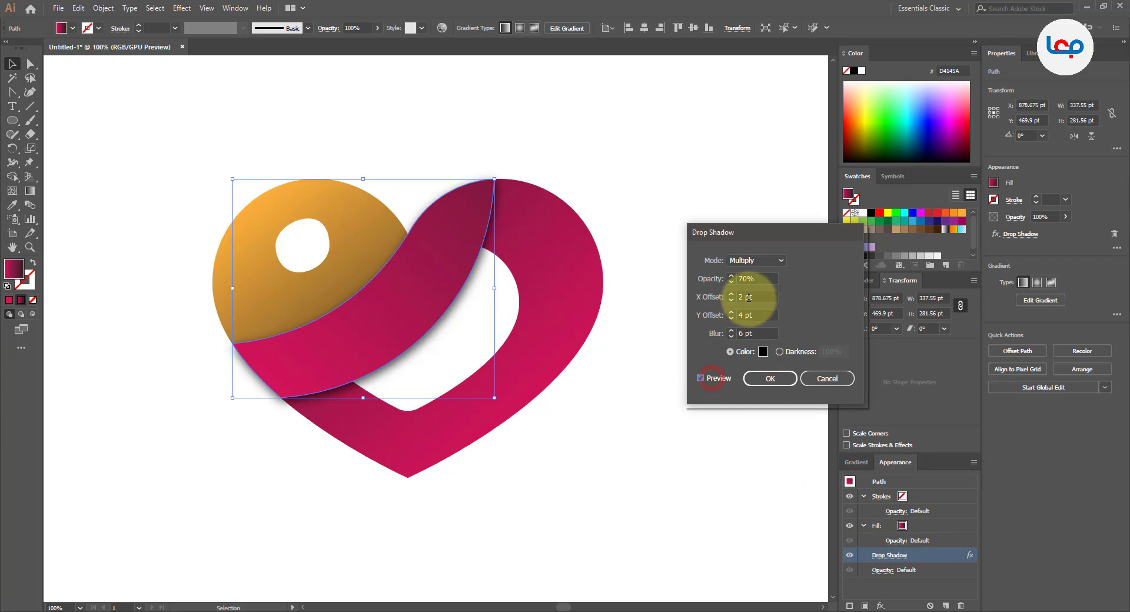
type("-")
double_click(745, 296)
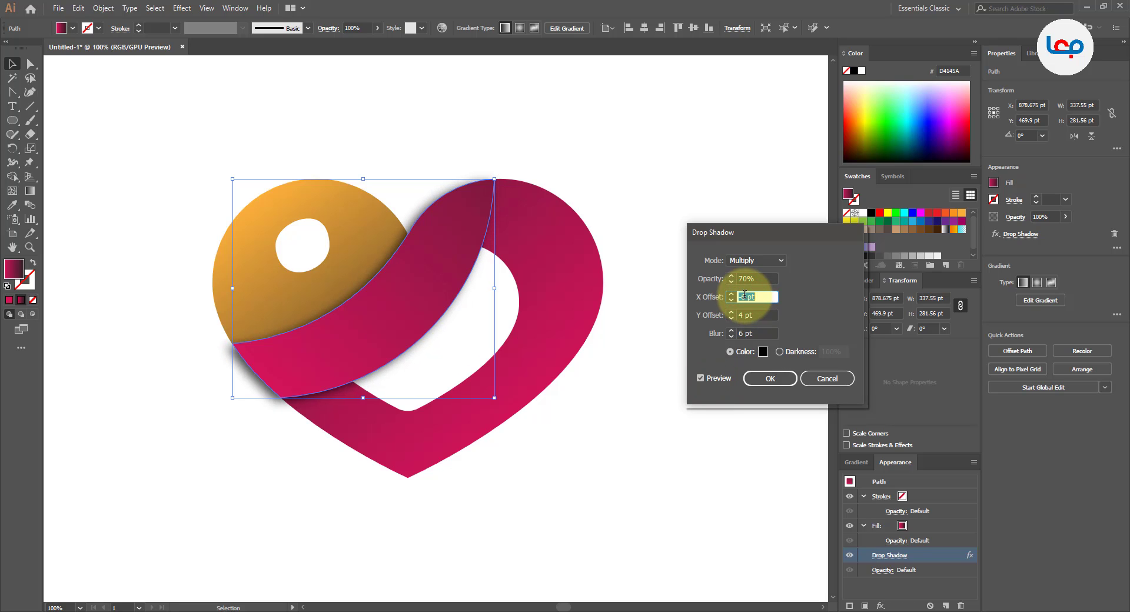
key("Down")
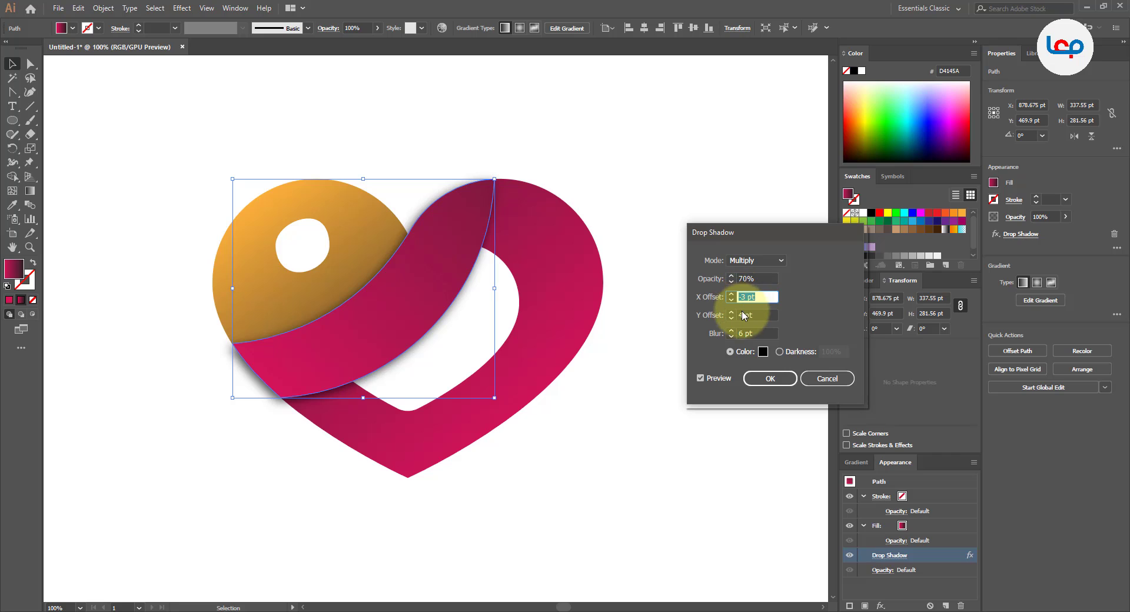
left_click(743, 316)
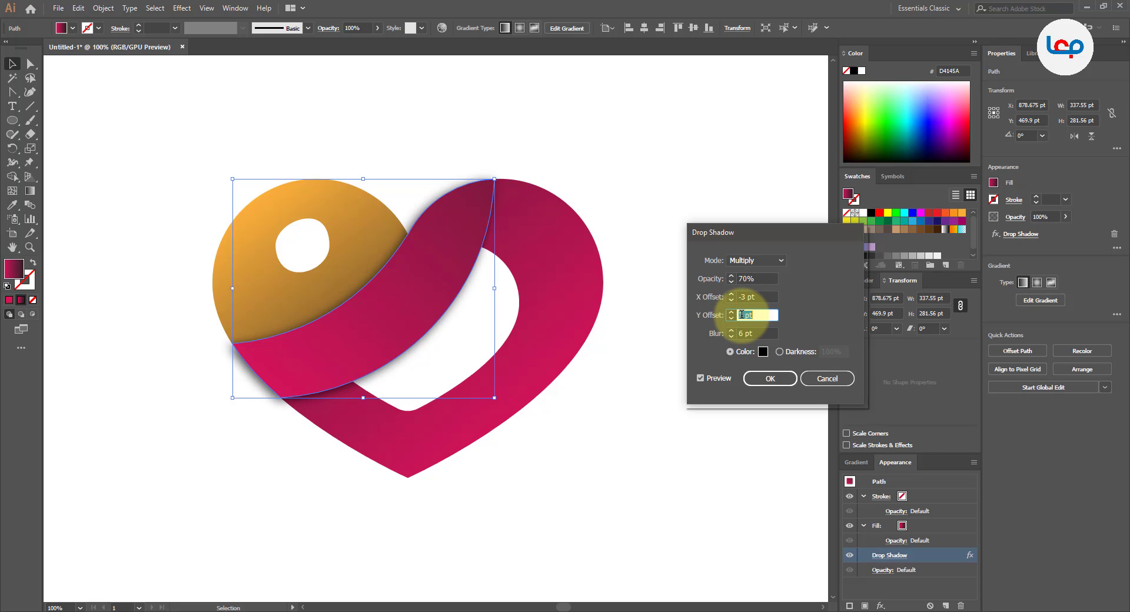
left_click(768, 378)
left_click(665, 383)
Step: Try several diagonal directions for the large crimson heart piece's linear gradient, ending with one from upper left to lower right across the logo
key("ctrl+minus")
key("ctrl+minus")
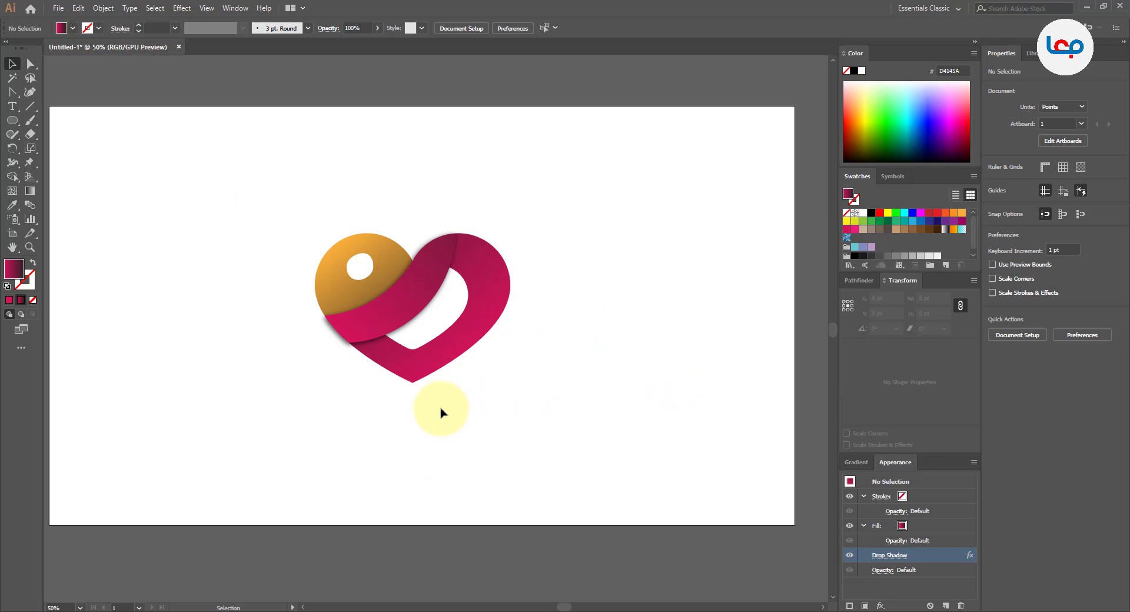
key("ctrl+plus")
key("ctrl+plus")
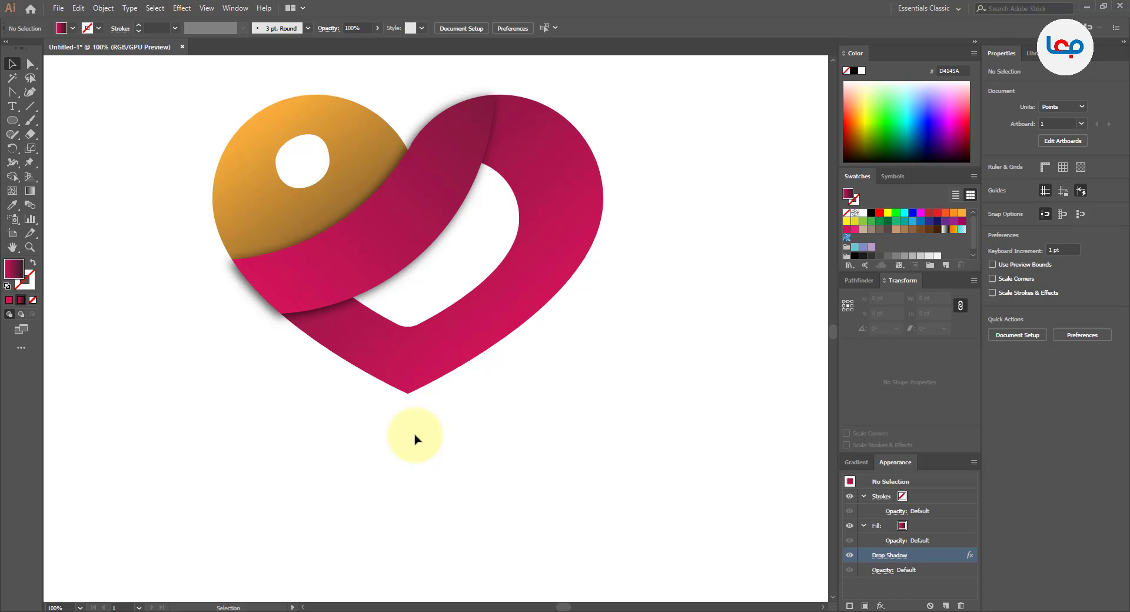
scroll(392, 436, "down", 2)
scroll(438, 330, "up", 1)
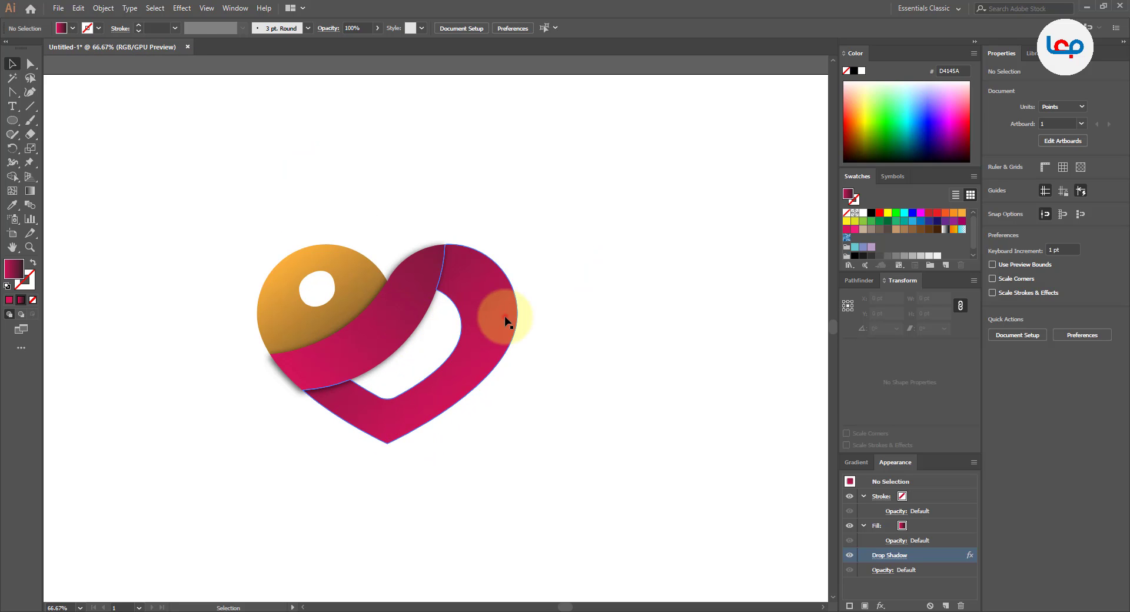
left_click(504, 318)
scroll(471, 403, "up", 1)
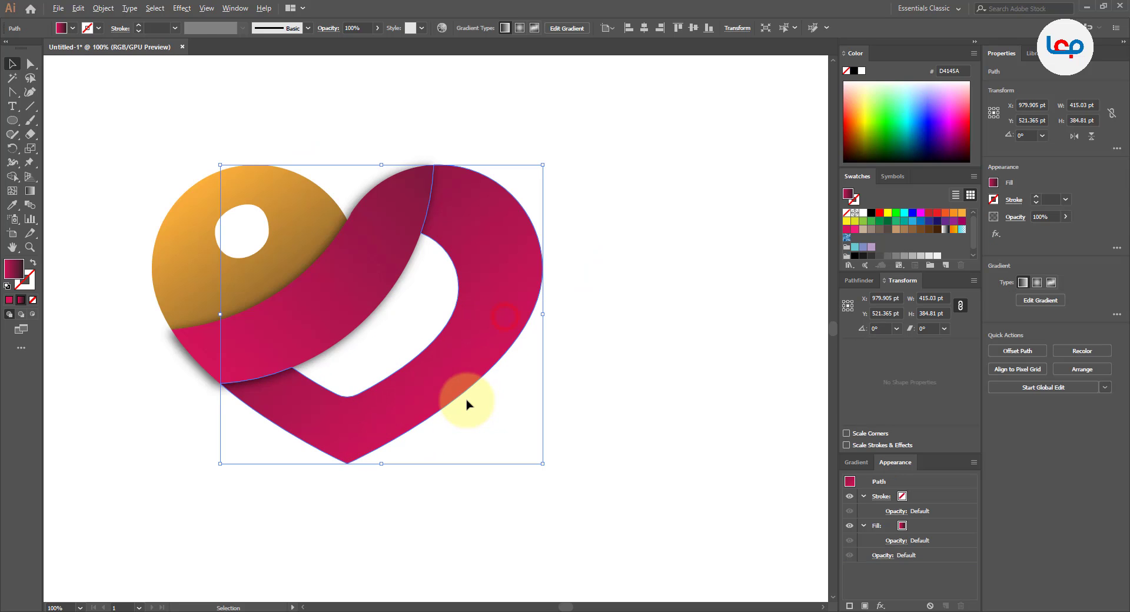
left_click(30, 192)
mouse_move(238, 82)
left_mouse_down()
mouse_move(545, 452)
mouse_move(628, 498)
mouse_move(687, 469)
mouse_move(771, 298)
mouse_move(504, 474)
mouse_move(681, 320)
mouse_move(813, 382)
left_mouse_up()
left_click_drag(449, 194, 386, 312)
mouse_move(122, 144)
left_mouse_down()
mouse_move(406, 403)
mouse_move(606, 530)
mouse_move(669, 546)
mouse_move(687, 525)
left_mouse_up()
Step: Redraw the large crimson heart piece's gradient in shorter diagonals, ending with one from the band's lower edge to well beyond the heart's lower right
scroll(302, 232, "down", 2)
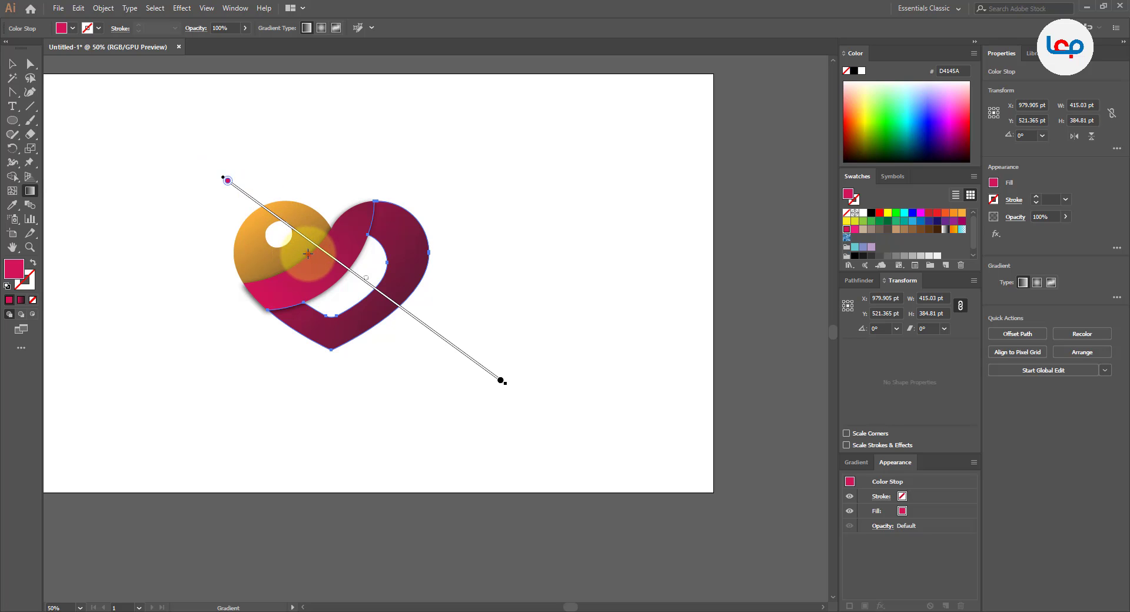
left_click_drag(308, 254, 456, 342)
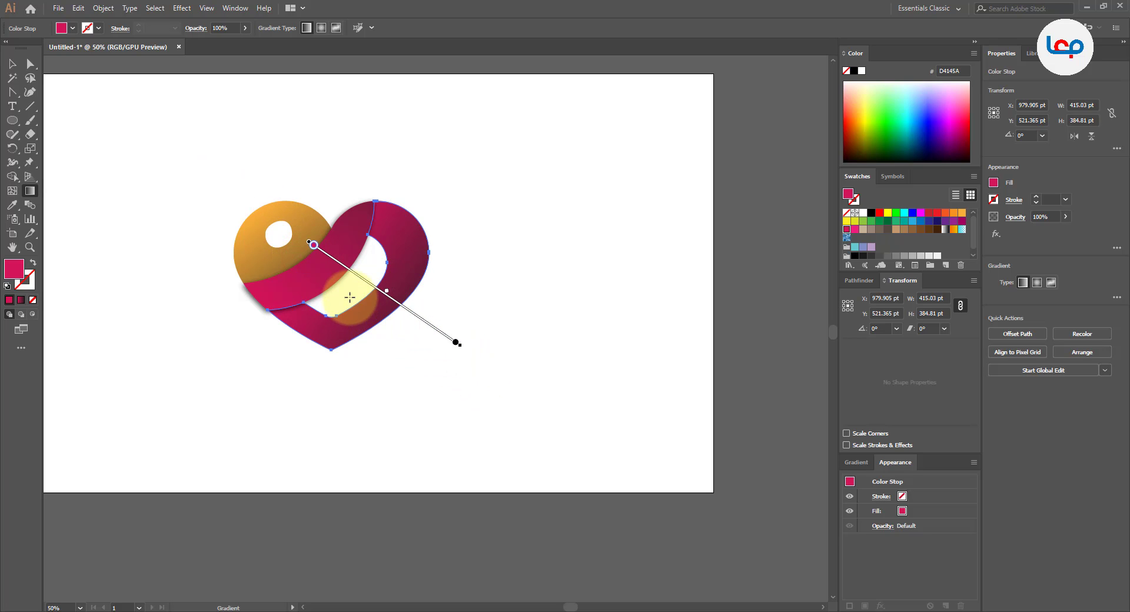
left_click_drag(349, 298, 498, 439)
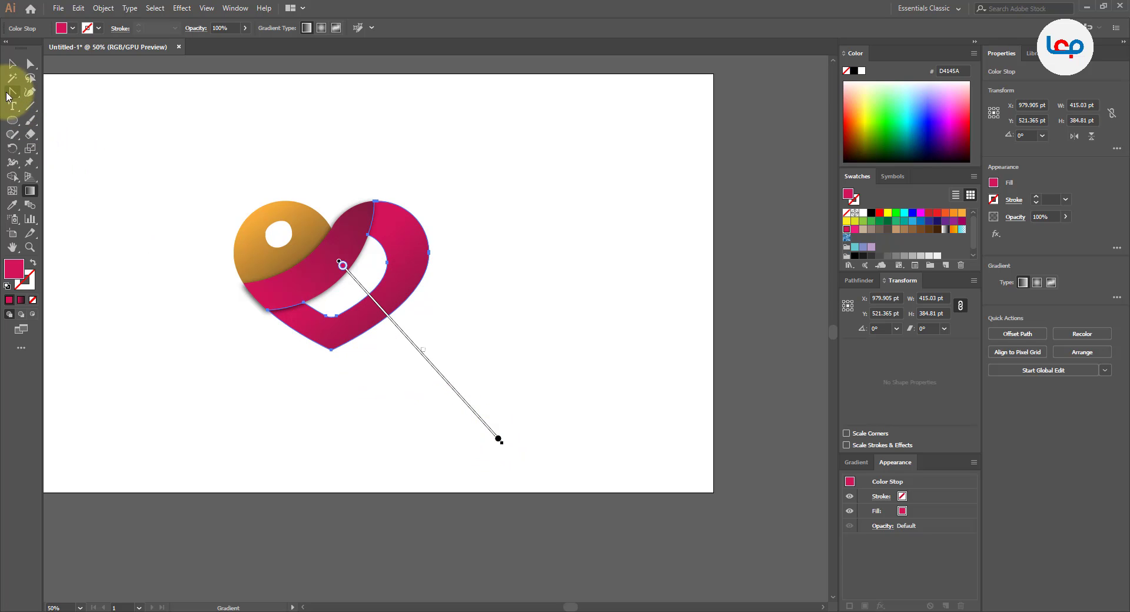
left_click(12, 63)
left_click(339, 175)
Step: Shift the orange lobe's gradient midpoint to about 77% and move the black stop slightly inward
scroll(391, 252, "down", 2)
scroll(342, 231, "up", 3)
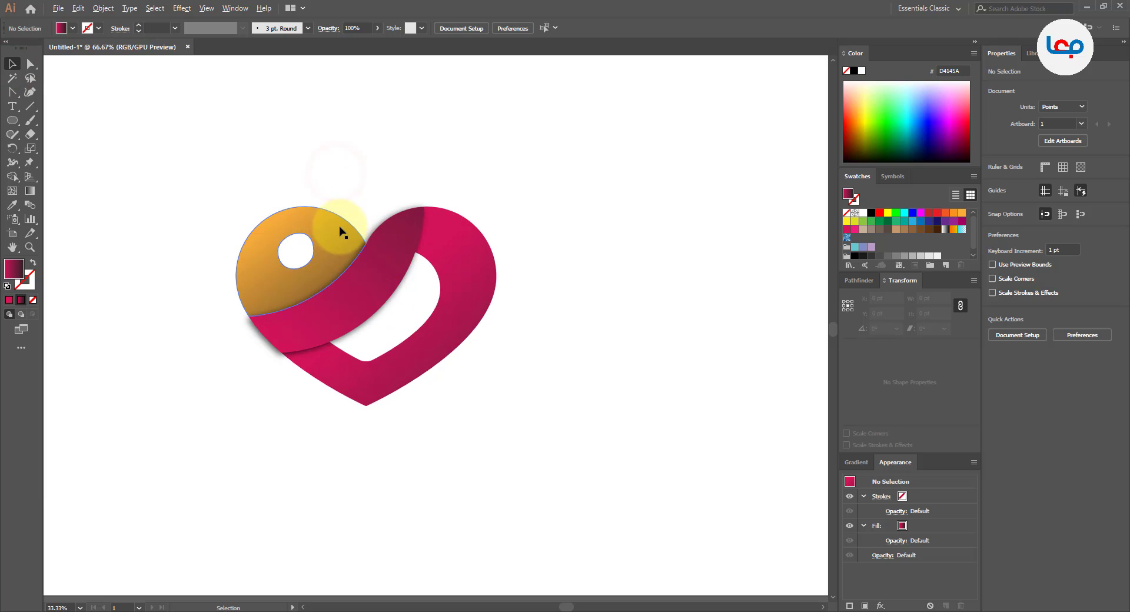
scroll(353, 226, "up", 1)
scroll(330, 217, "up", 1)
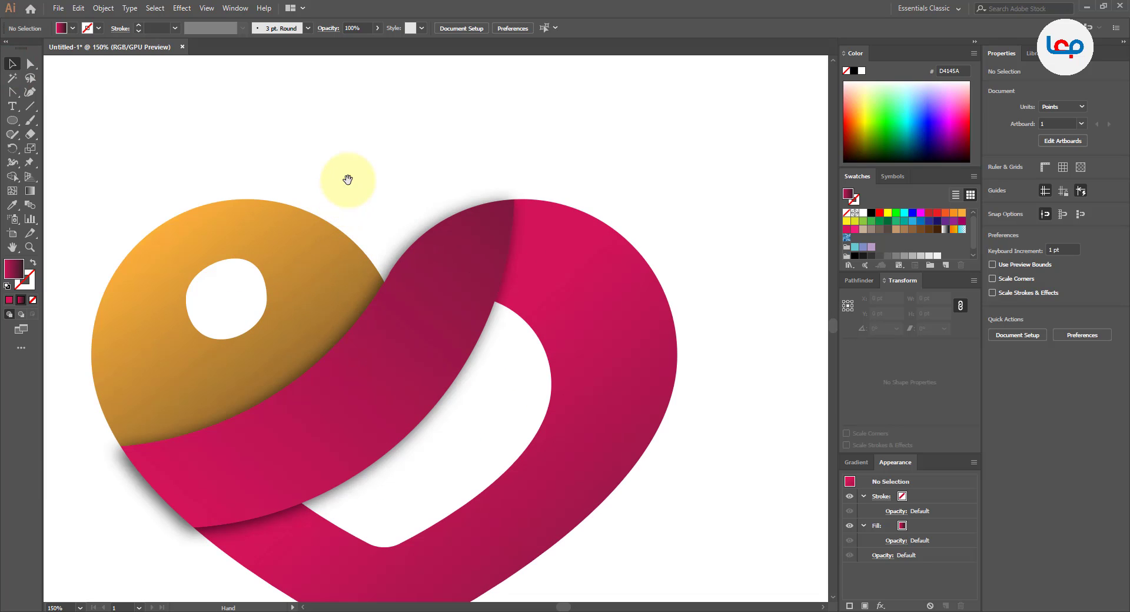
left_click_drag(327, 202, 347, 157)
left_click(324, 190)
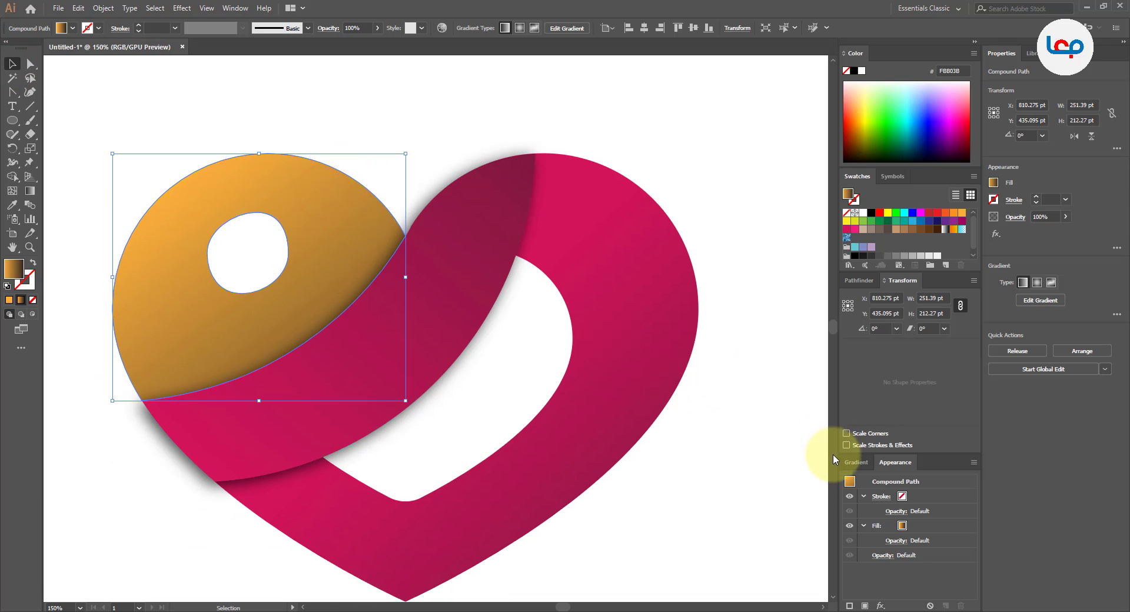
left_click(857, 462)
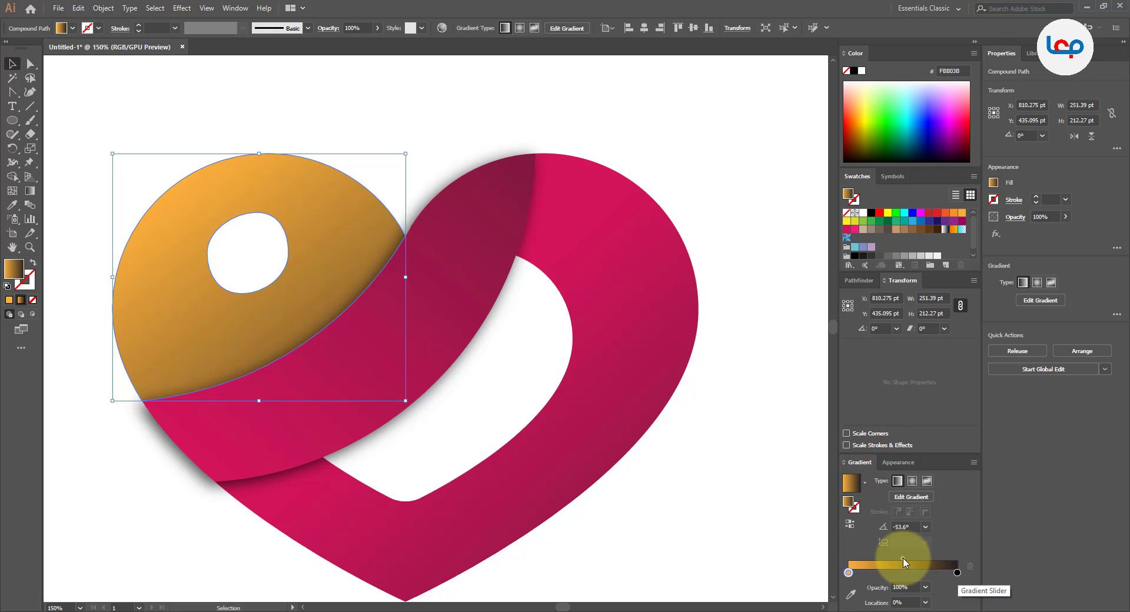
left_click_drag(903, 558, 933, 563)
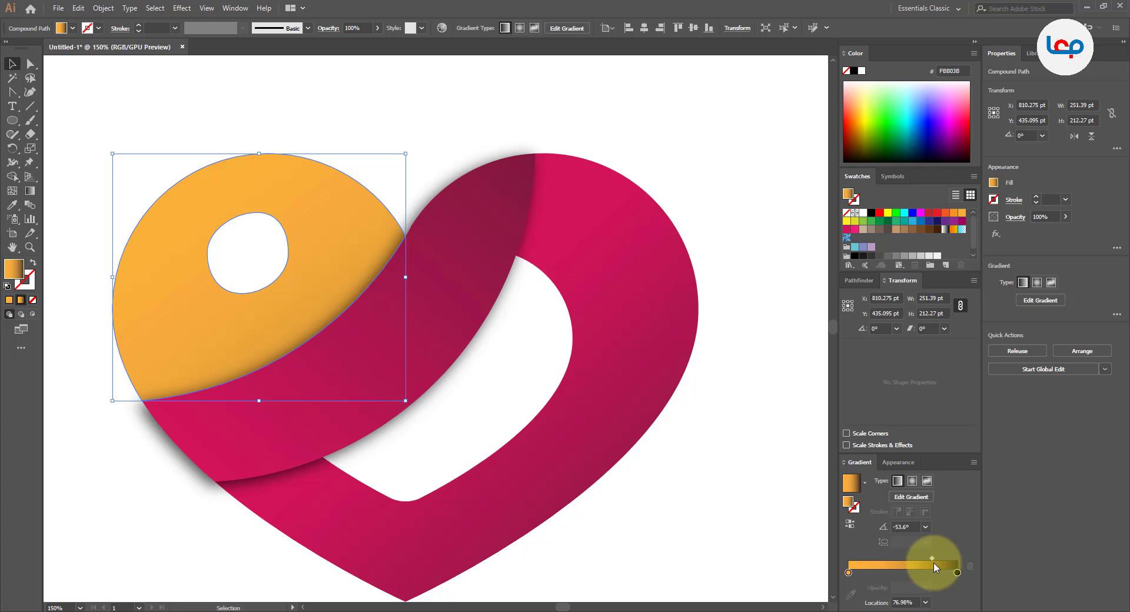
left_click_drag(931, 560, 952, 574)
Step: Add an intermediate orange stop to the lobe's gradient and place it at location 29.89%
left_click(872, 572)
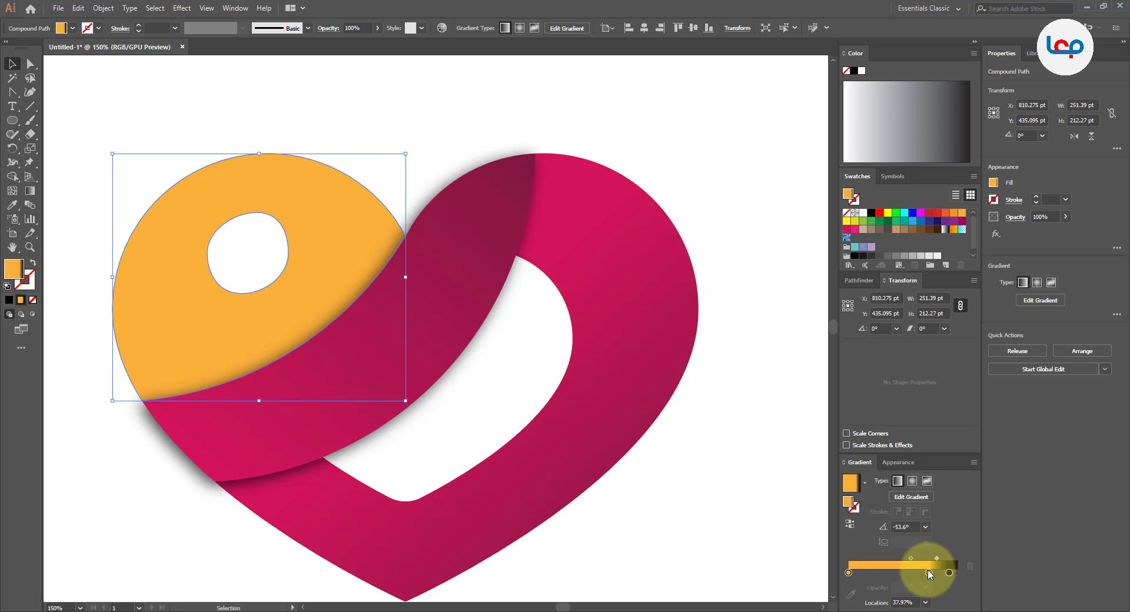
left_click_drag(930, 573, 880, 574)
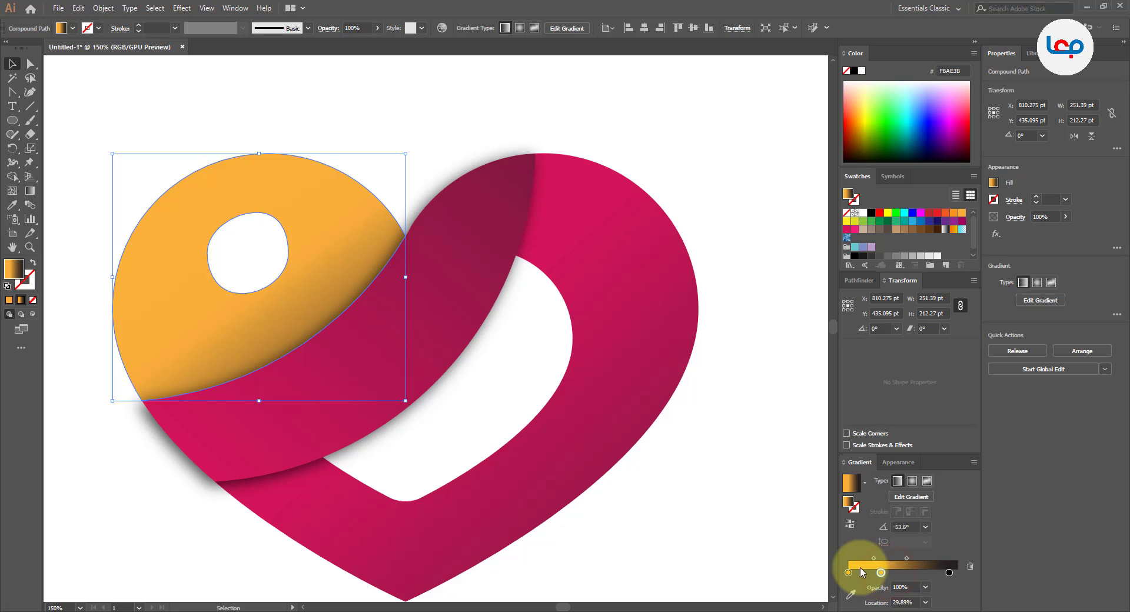
left_click(765, 541)
scroll(449, 282, "down", 2)
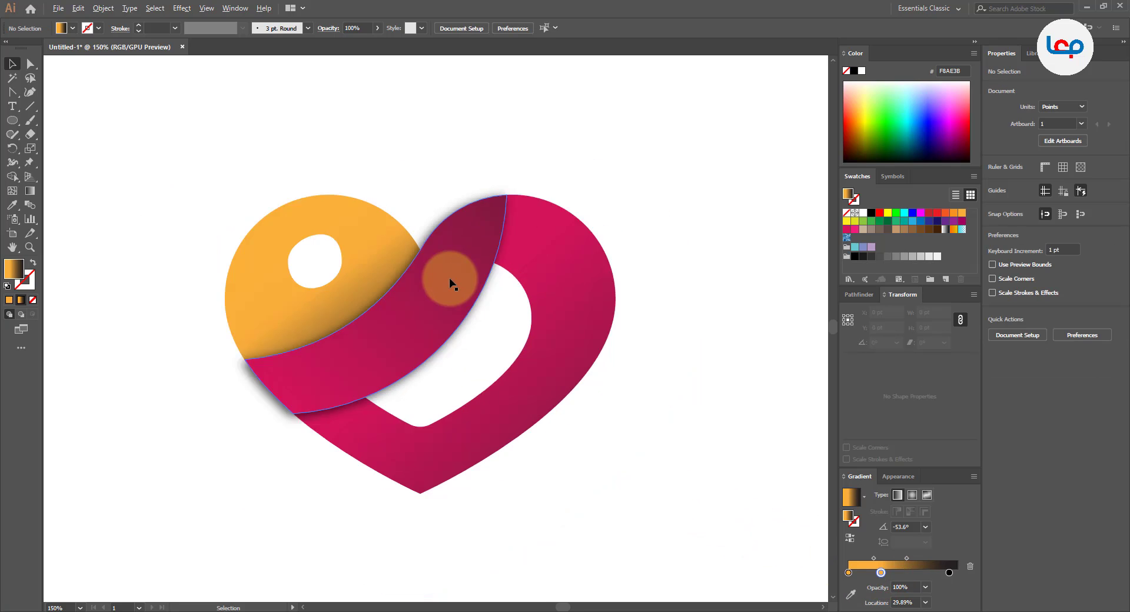
Step: Move the intermediate orange stop of the orange lobe's gradient to location 46.3%
scroll(492, 409, "up", 1)
left_click(379, 289)
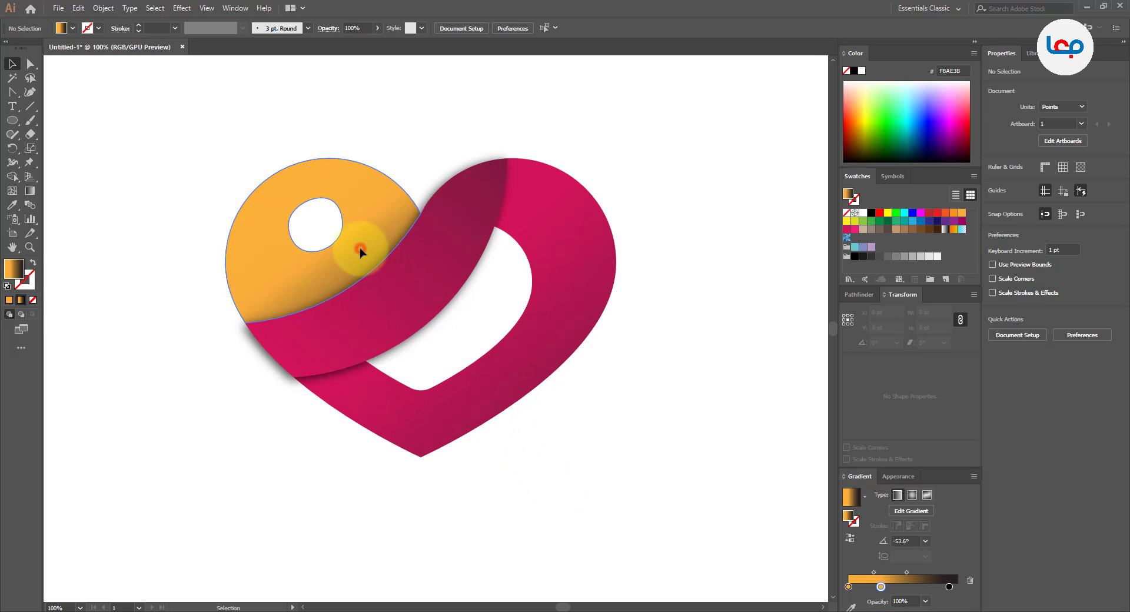
scroll(365, 256, "up", 1)
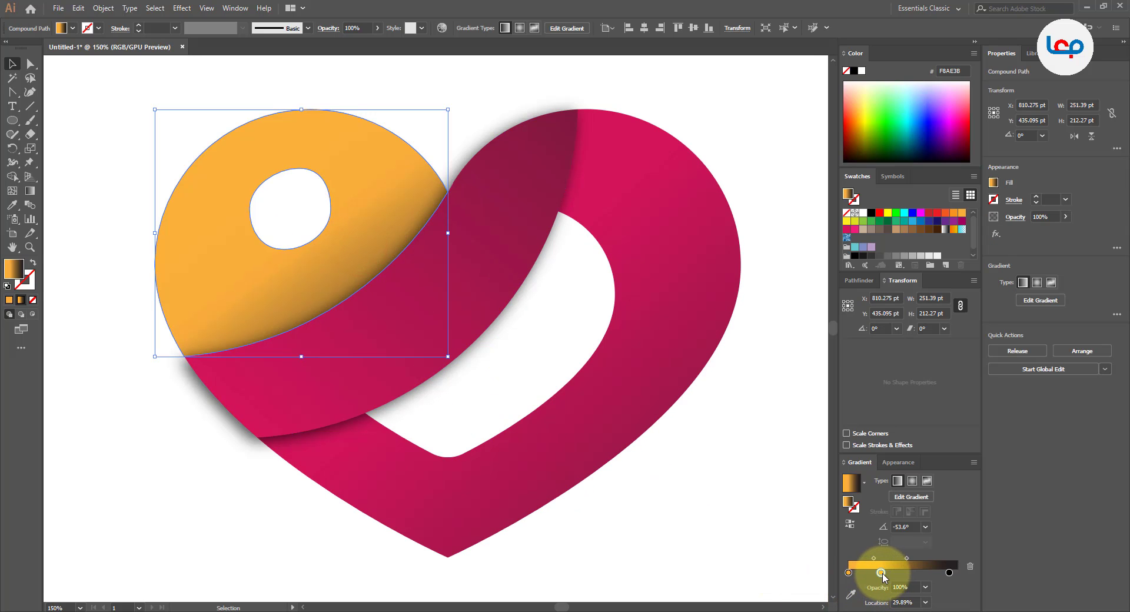
left_click_drag(882, 575, 901, 576)
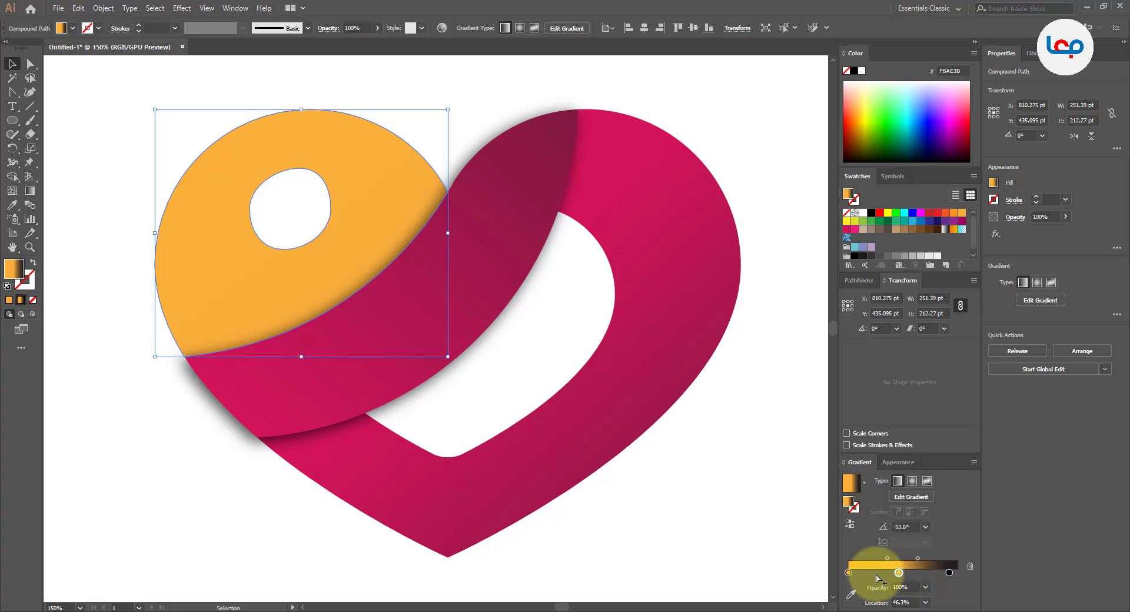
left_click(678, 512)
scroll(391, 320, "down", 2)
scroll(455, 438, "down", 2)
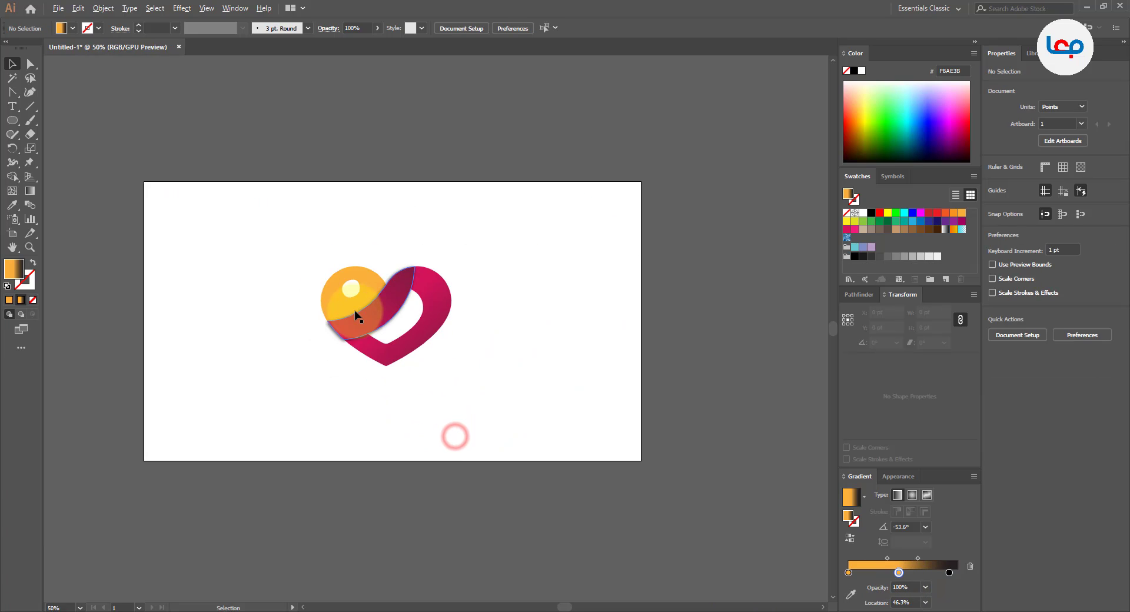
Step: Try shifting the orange lobe's intermediate gradient stop back toward the orange end and repositioning the midpoints on both sides of it
scroll(378, 308, "up", 3)
left_click(333, 272)
scroll(332, 271, "up", 1)
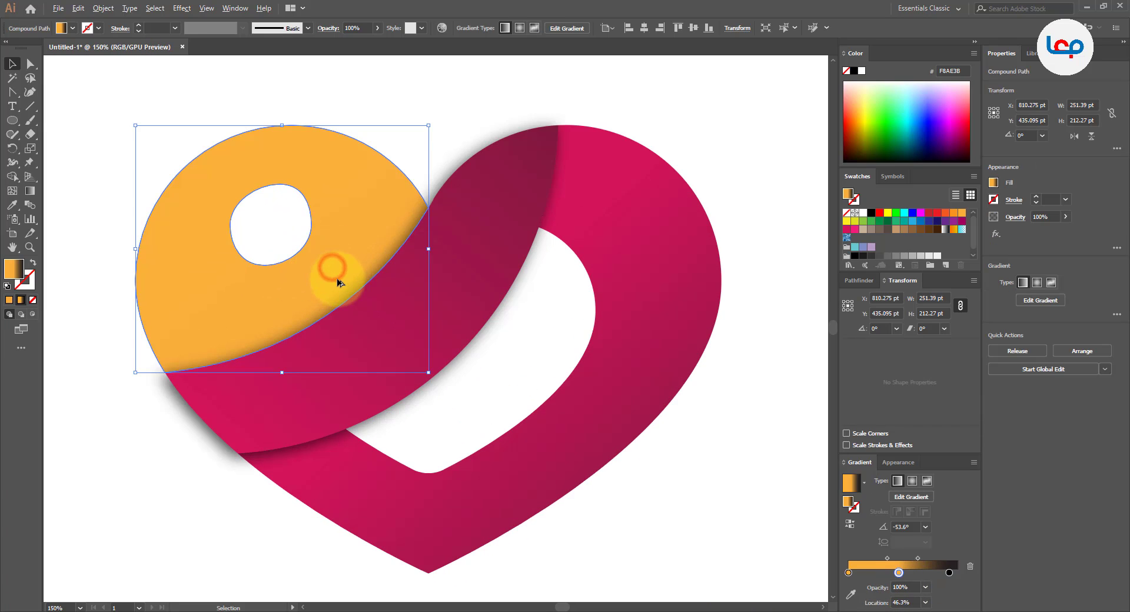
left_click(887, 558)
mouse_move(887, 562)
left_mouse_down()
mouse_move(903, 575)
mouse_move(885, 575)
left_mouse_up()
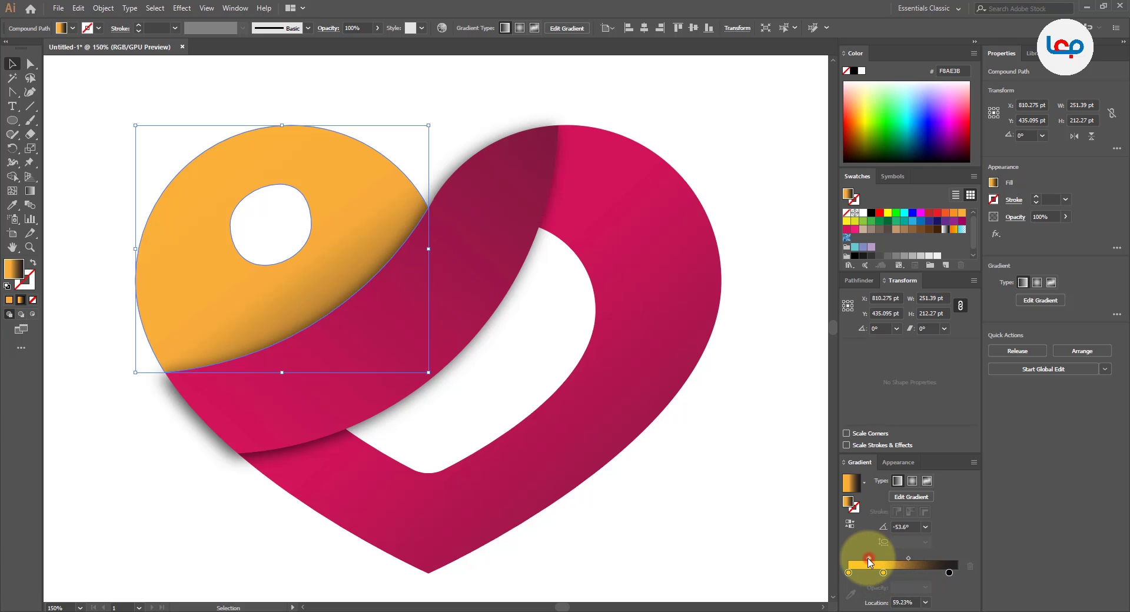
left_click_drag(860, 562, 917, 562)
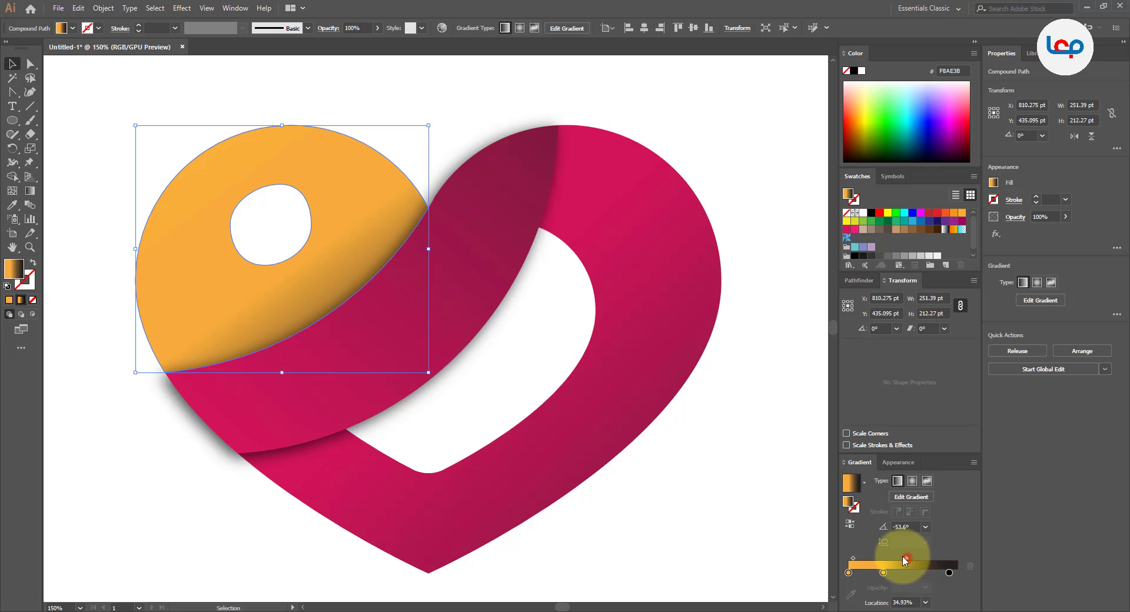
Step: Remove the lobe gradient's intermediate orange stop, set the remaining midpoint to about 75% and move the black stop to location 100%
mouse_move(905, 560)
left_mouse_down()
mouse_move(915, 559)
mouse_move(884, 584)
left_mouse_up()
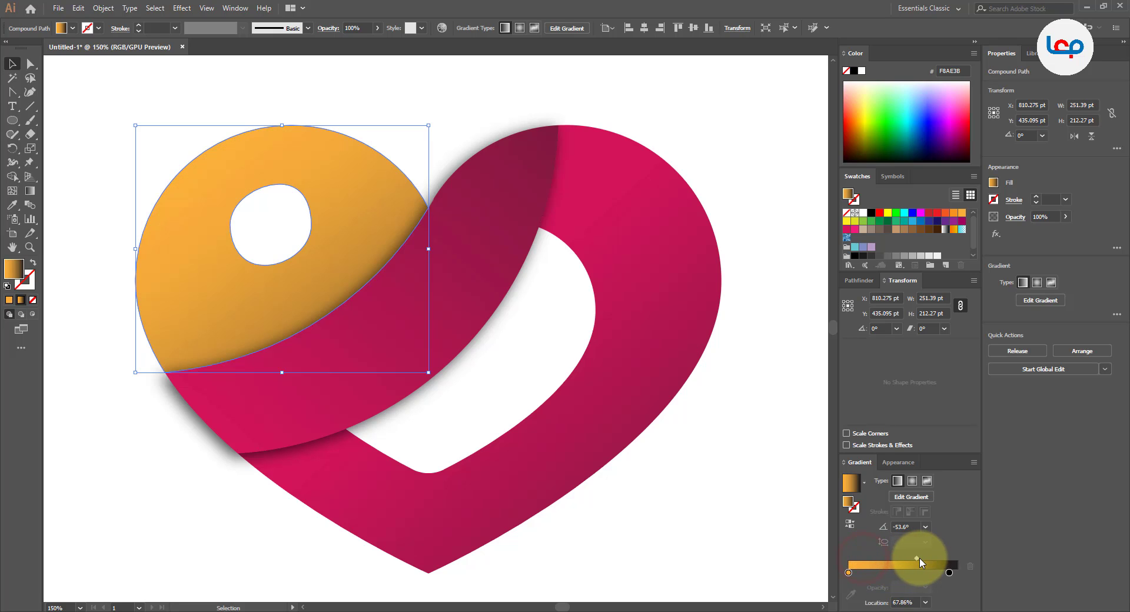
left_click_drag(922, 557, 934, 556)
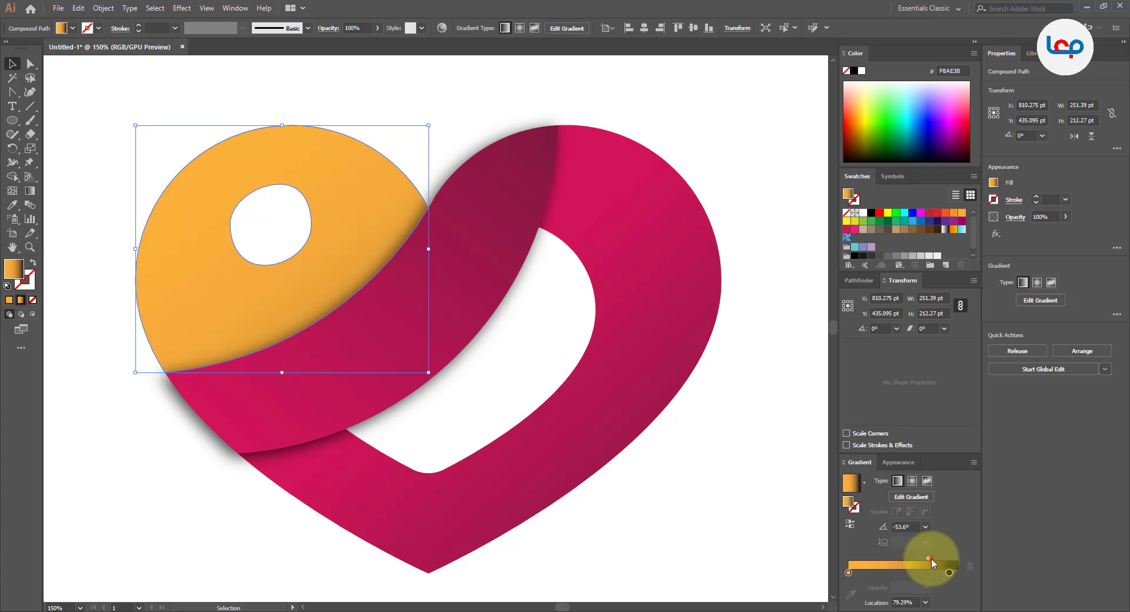
left_click_drag(931, 560, 928, 560)
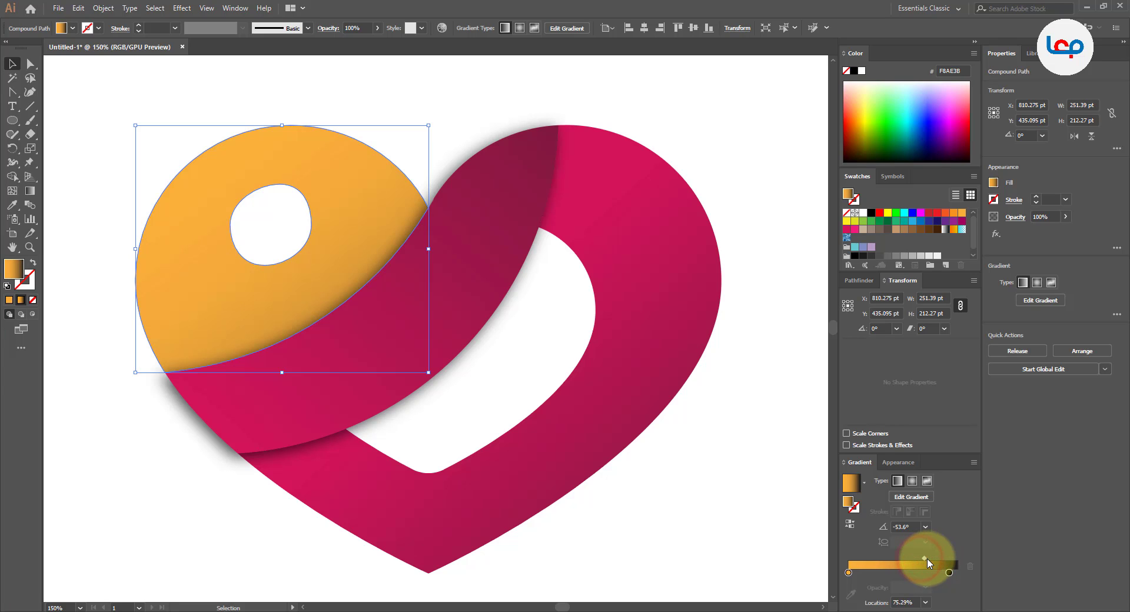
left_click(950, 572)
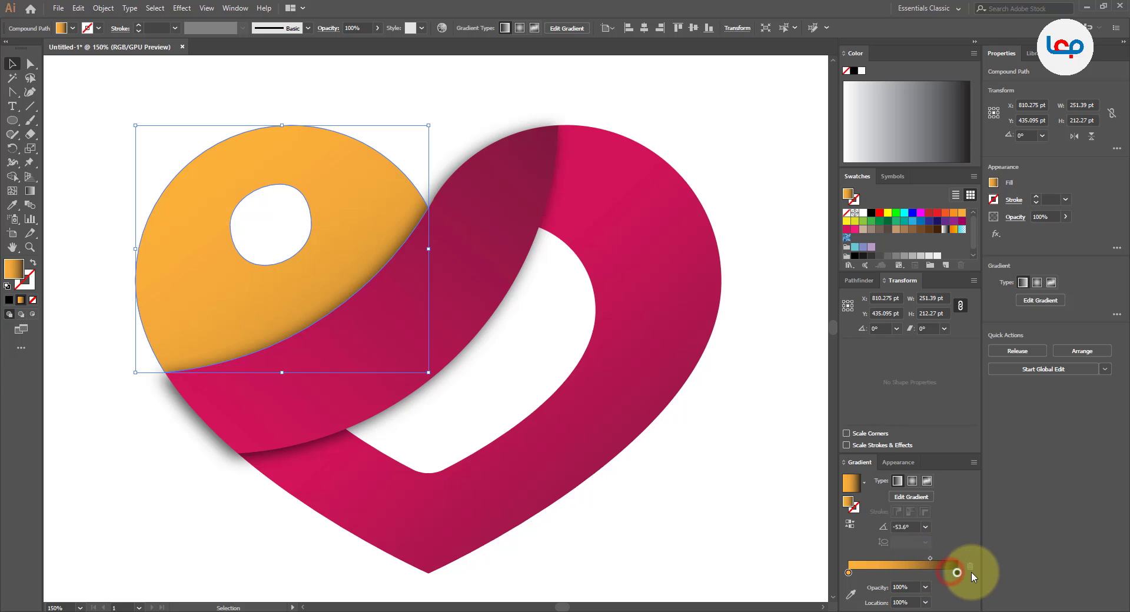
left_click(776, 521)
scroll(479, 340, "down", 3)
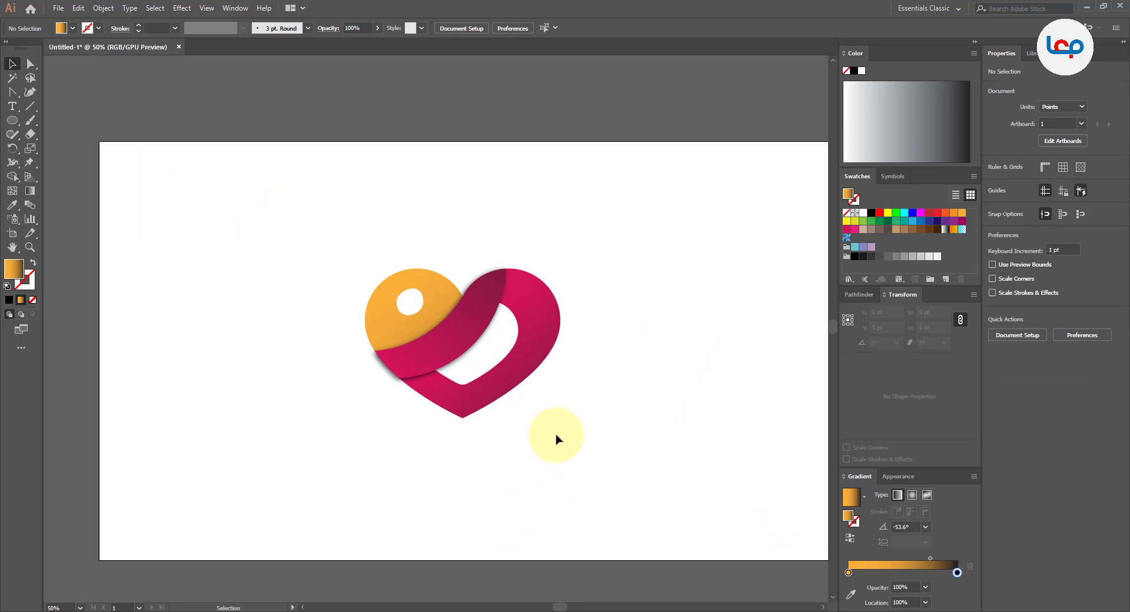
scroll(555, 354, "up", 2)
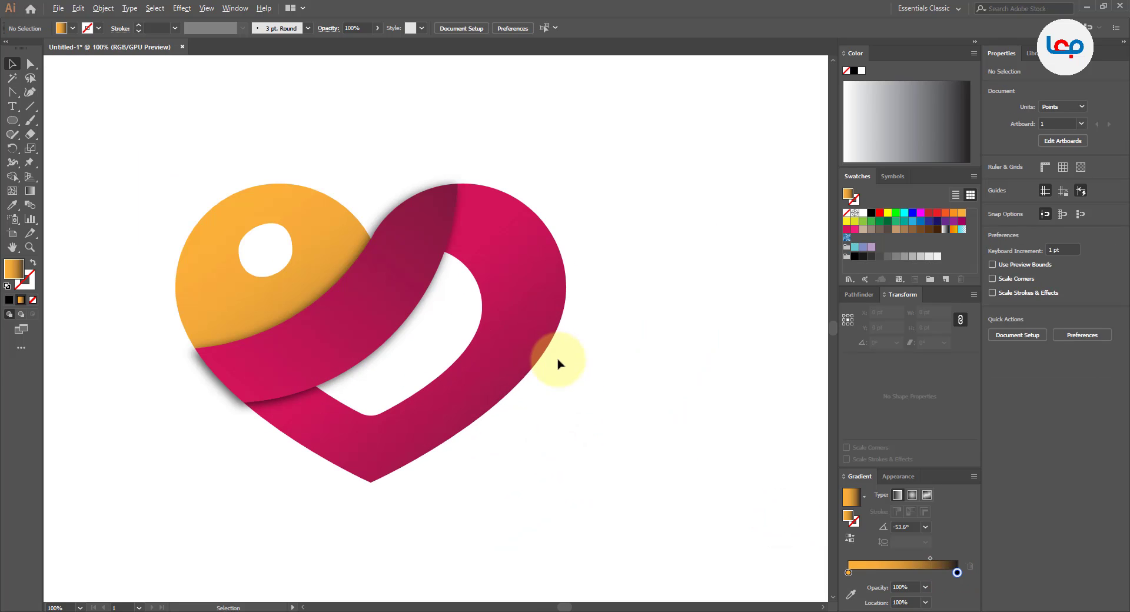
scroll(547, 449, "down", 2)
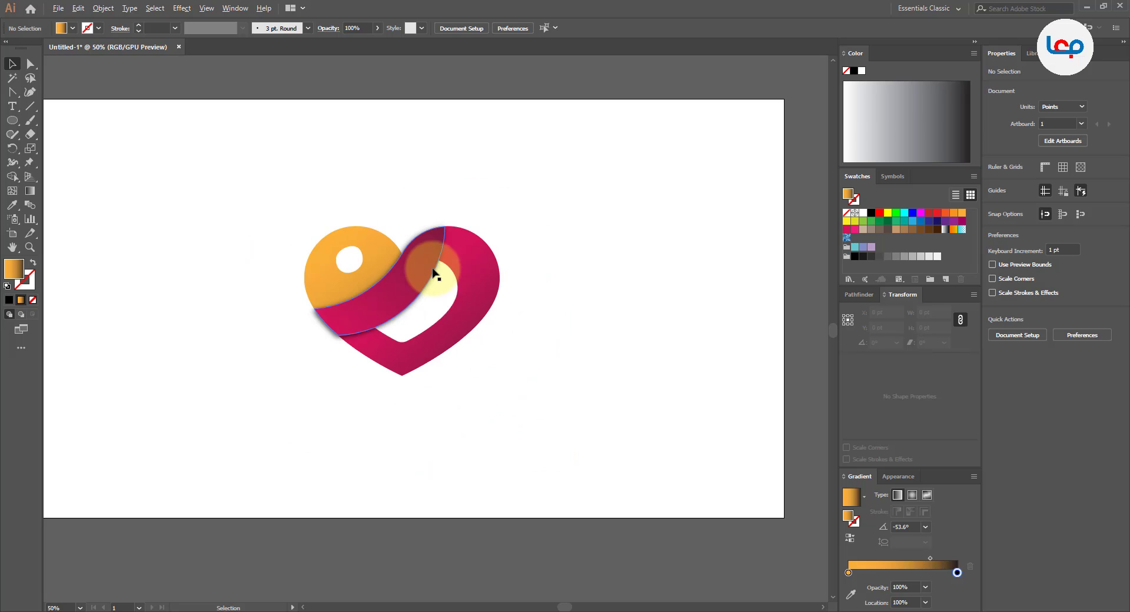
Step: Group all the pieces of the heart logo
left_click_drag(550, 439, 285, 226)
right_click(395, 271)
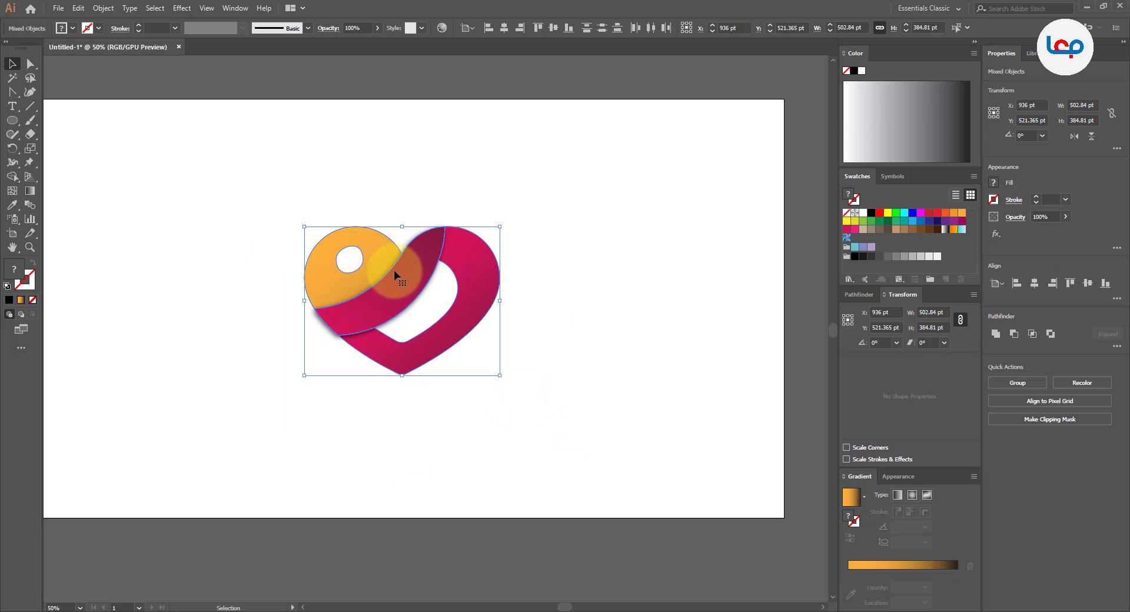
left_click(421, 343)
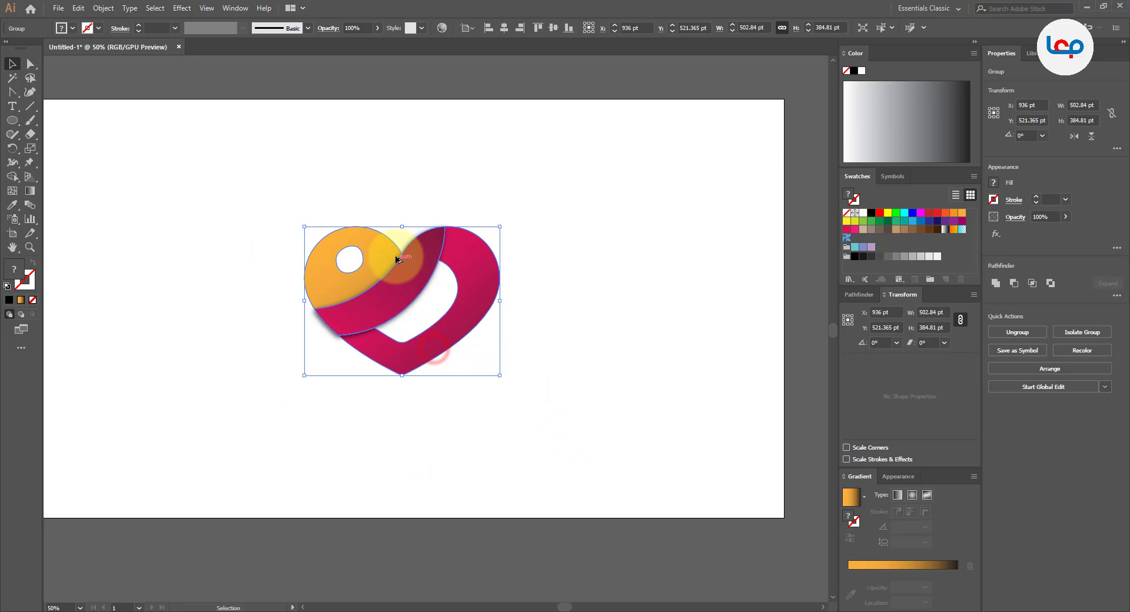
scroll(411, 291, "down", 2)
scroll(410, 291, "up", 2)
left_click(472, 374)
Step: Rotate the grouped logo 180° so the heart's tip points upward
left_click(457, 270)
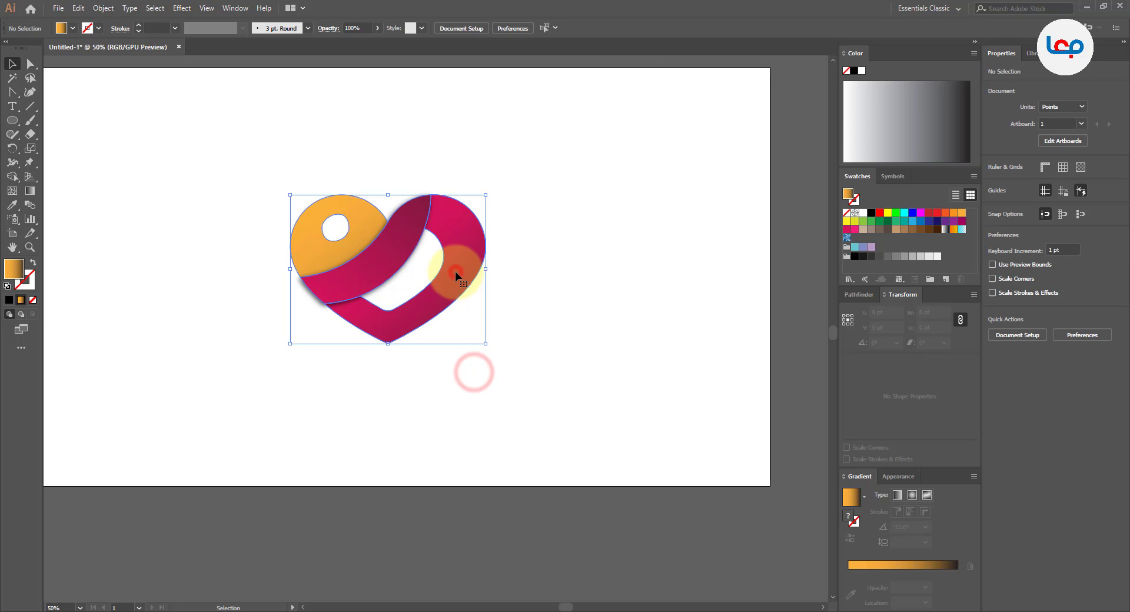
left_click_drag(488, 188, 384, 386)
left_click(386, 382)
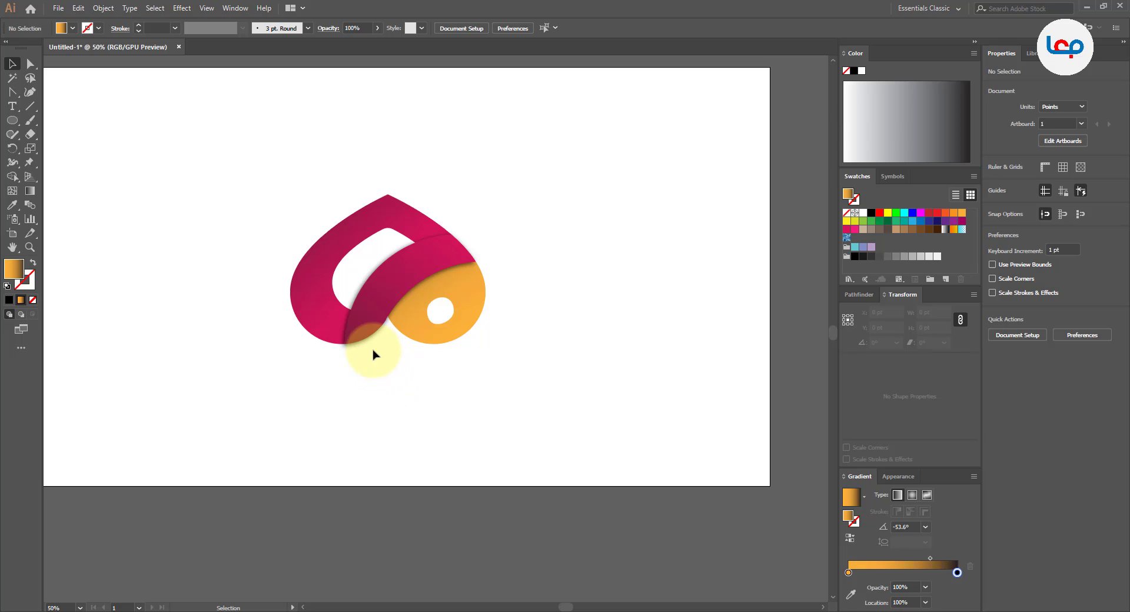
Step: Draw a circle about 464 pt in diameter, centred just below the rotated logo
left_click(12, 120)
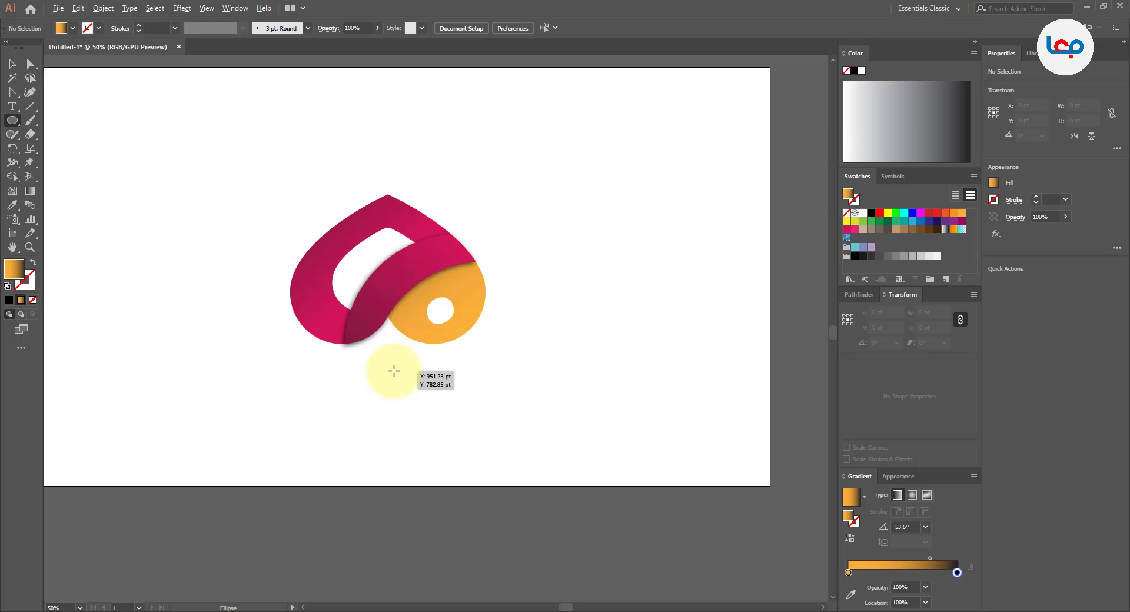
left_click_drag(393, 371, 445, 462)
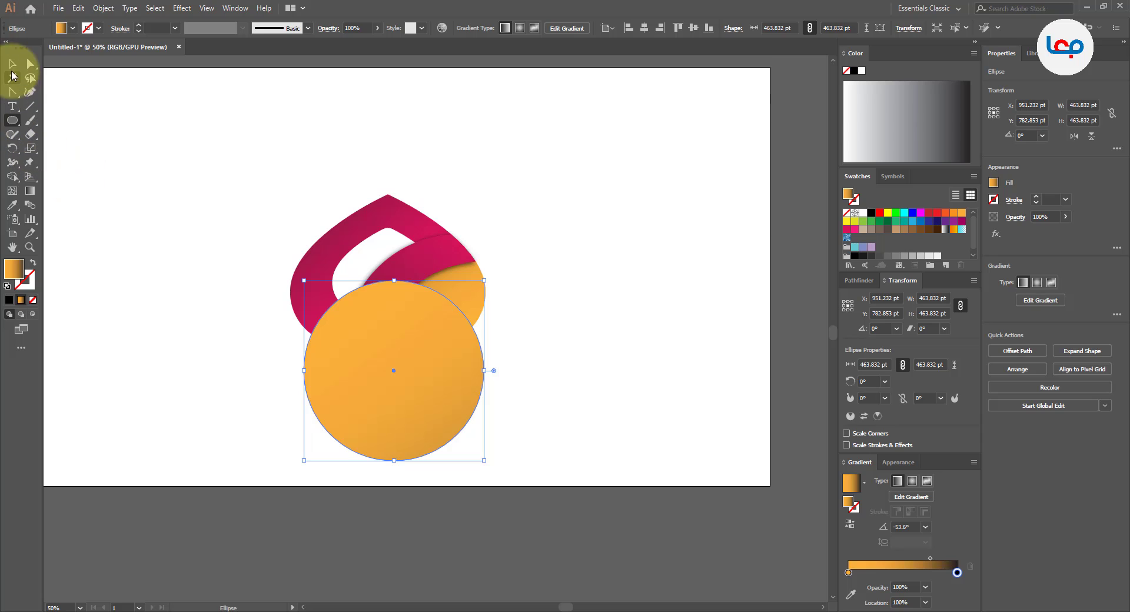
left_click(11, 63)
Step: Fill the circle with the White, Black gradient as a radial type, reverse its colours and set the circle's opacity to 50%
left_click(864, 484)
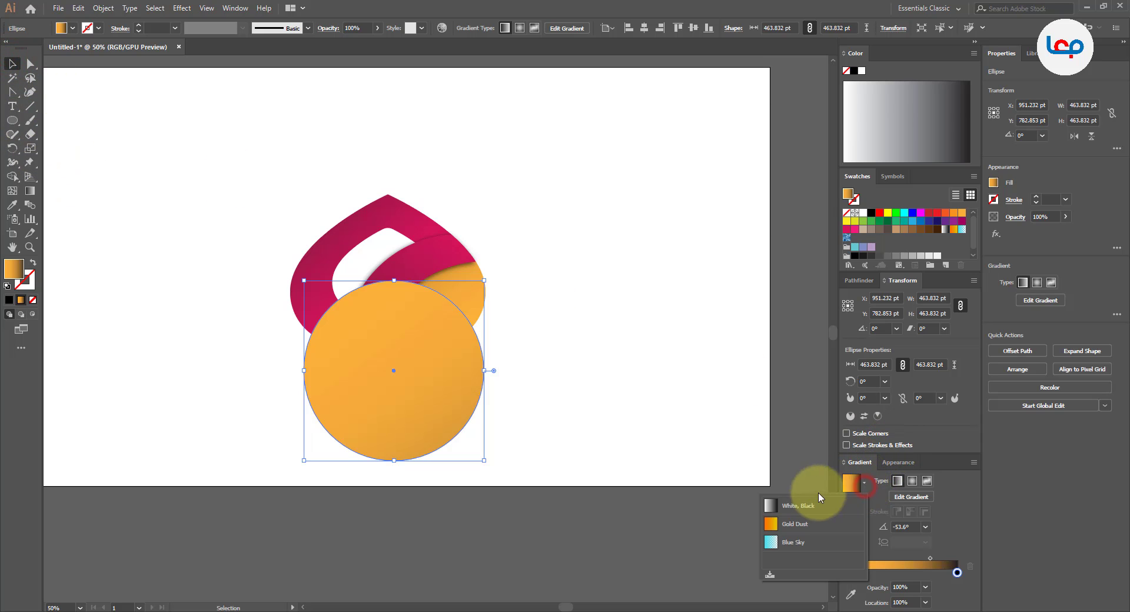
left_click(802, 505)
left_click(912, 480)
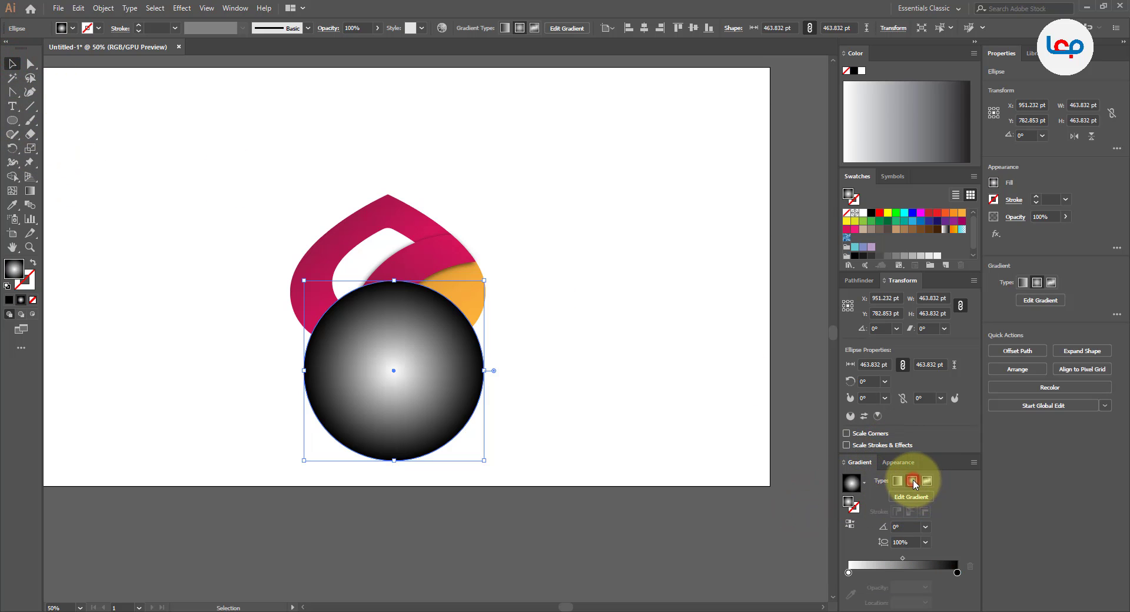
left_click(850, 524)
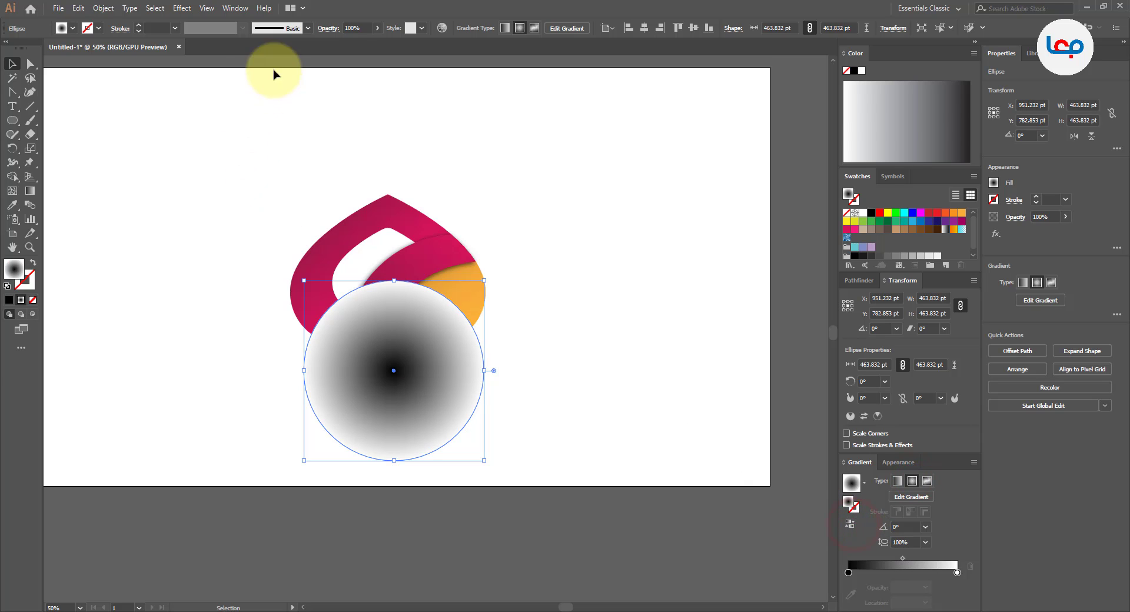
left_click(355, 29)
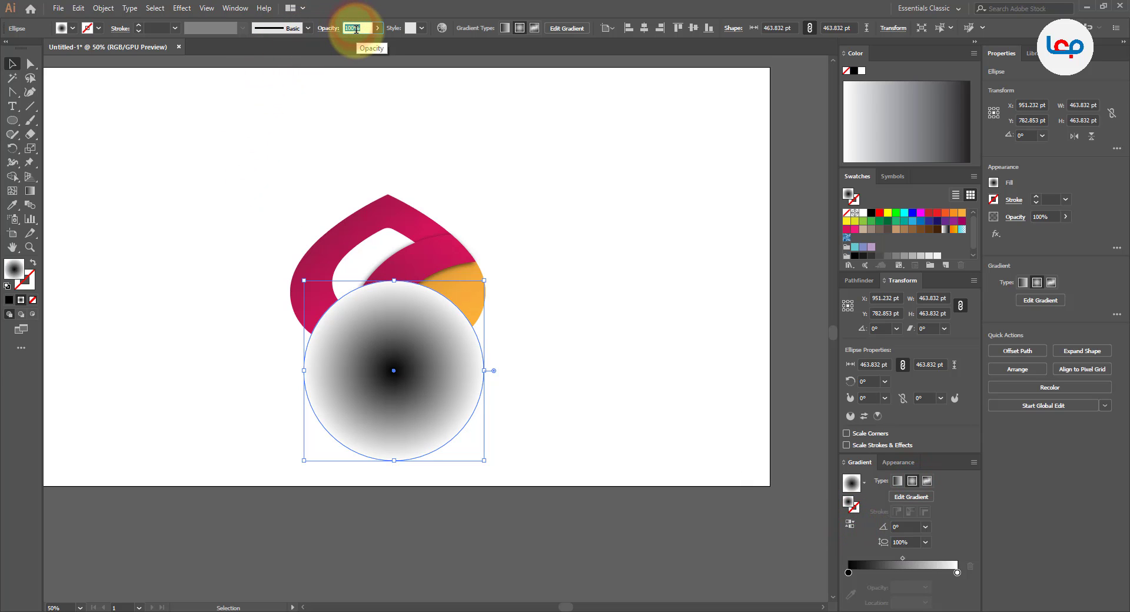
type("50")
key("Return")
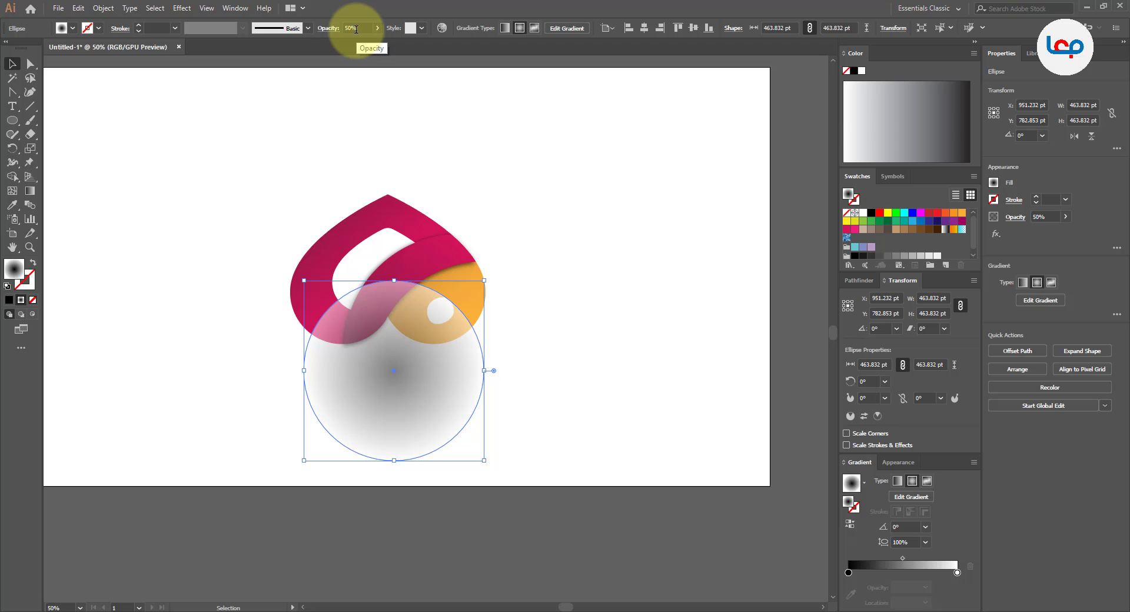
Step: Flatten the circle into a shadow ellipse about 41 pt high just beneath the logo
left_click_drag(395, 282, 404, 372)
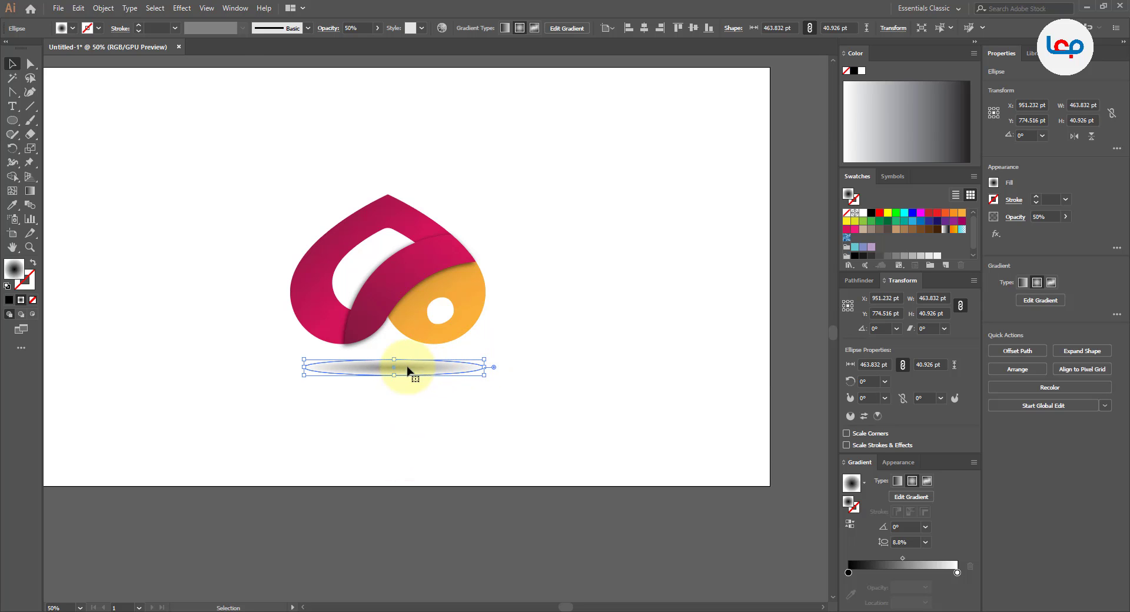
scroll(390, 354, "up", 2)
scroll(426, 382, "down", 1)
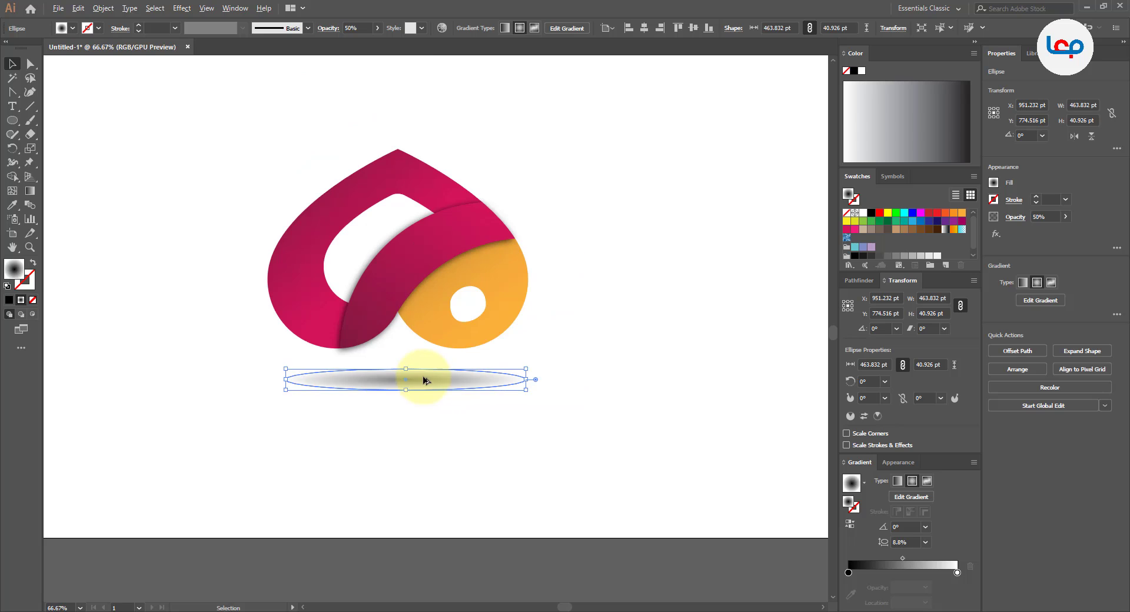
Step: Enlarge the shadow ellipse proportionally about its centre to about 863 × 76 pt
left_click_drag(526, 372, 613, 341)
left_click(590, 316)
scroll(394, 412, "down", 4)
scroll(384, 397, "up", 4)
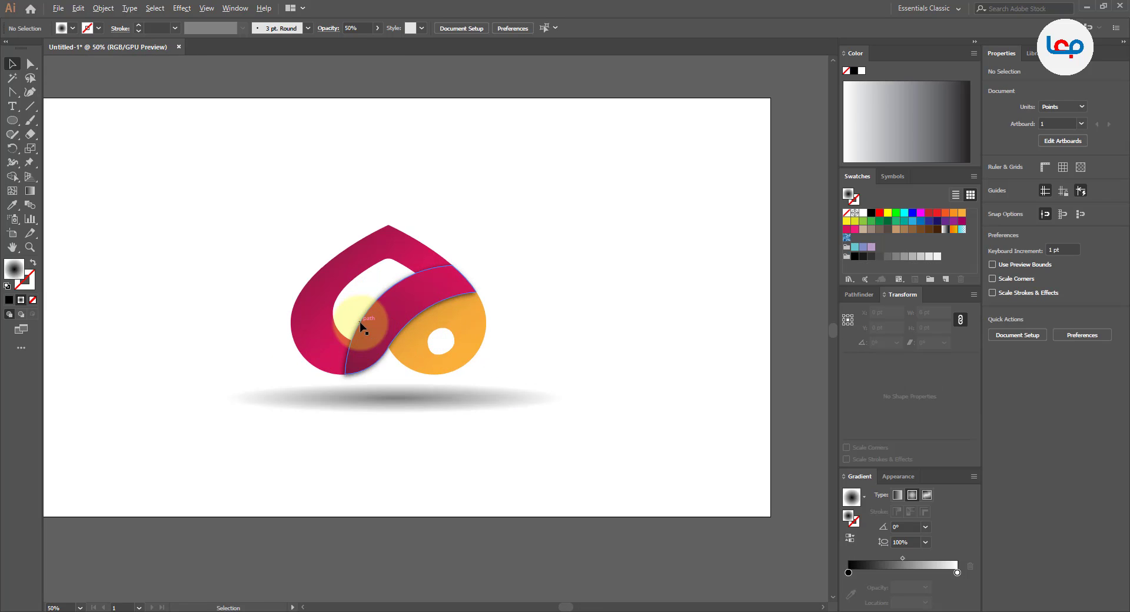
Step: Shrink the shadow ellipse to about 395 × 35 pt and duplicate it so one shadow lies beneath each lobe
left_click(401, 419)
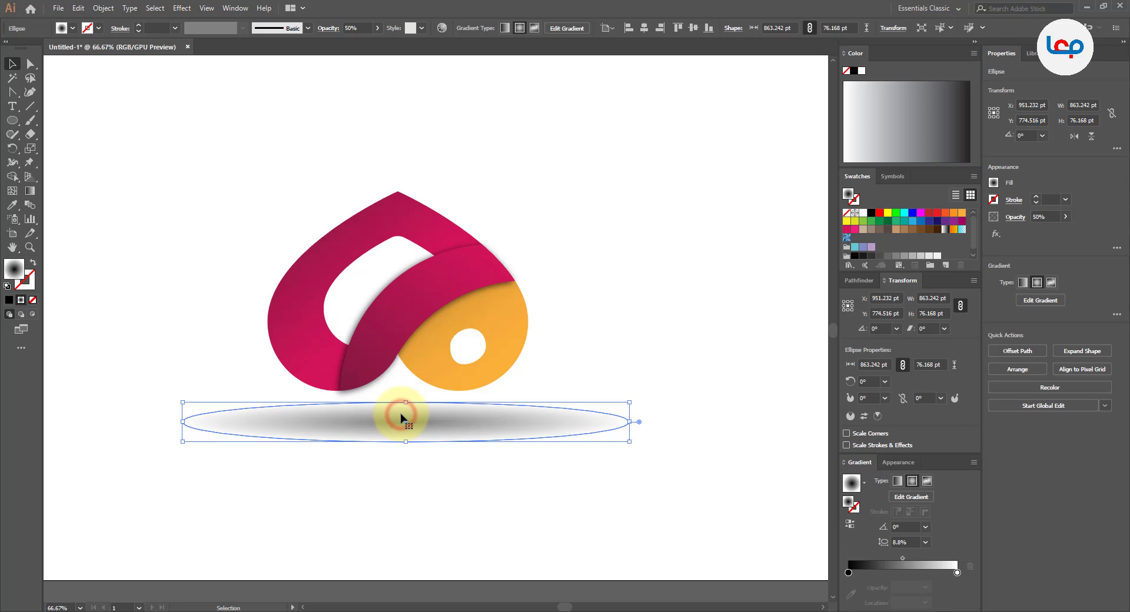
left_click_drag(628, 402, 518, 423)
scroll(392, 413, "up", 1)
left_click(530, 485)
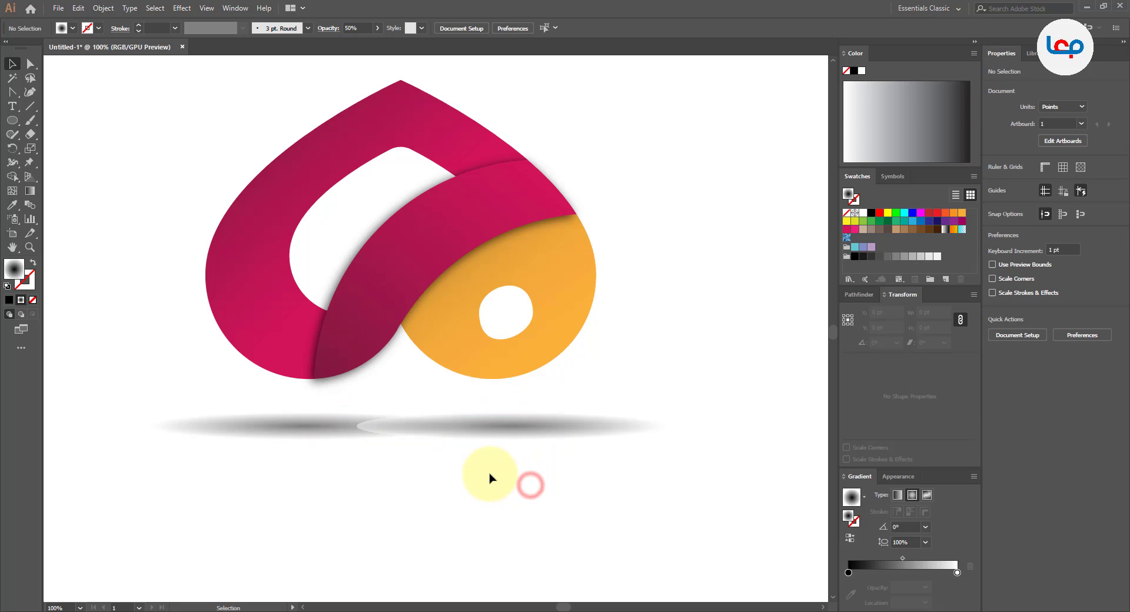
Step: Set the radial gradient midpoint to 30.42% on the orange lobe's shadow and to 22.49% on the crimson lobe's shadow
left_click(466, 434)
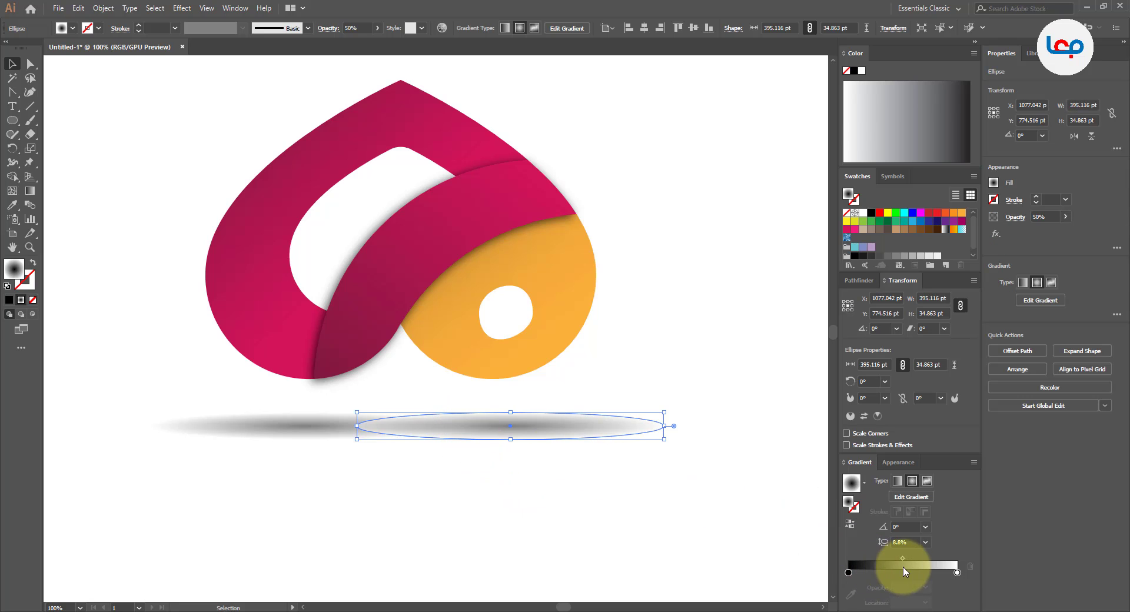
left_click_drag(904, 563, 882, 563)
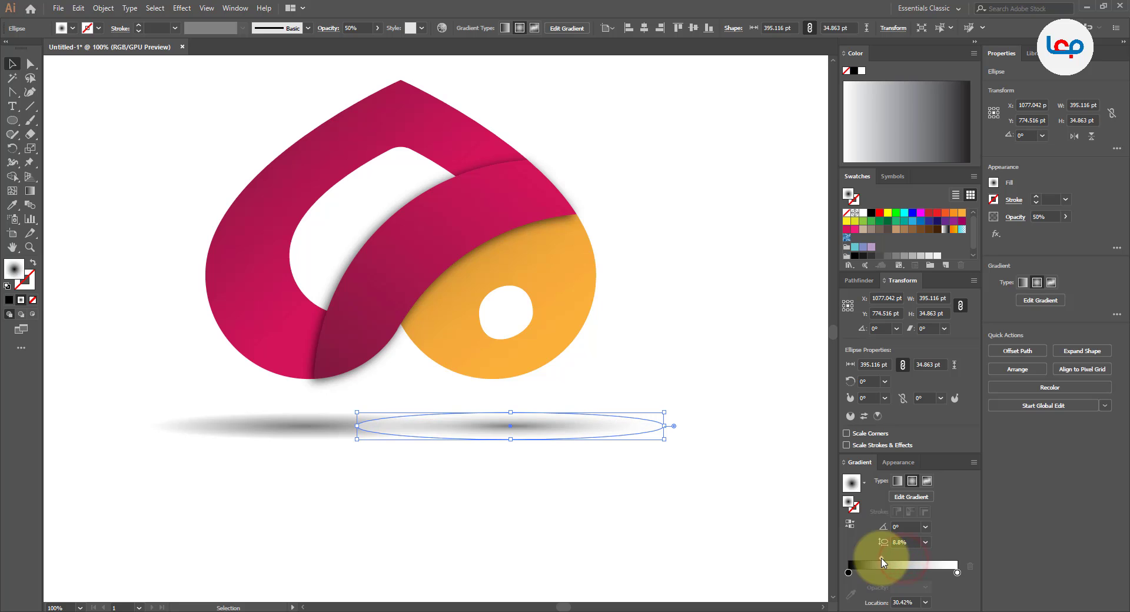
left_click(537, 522)
left_click(336, 433)
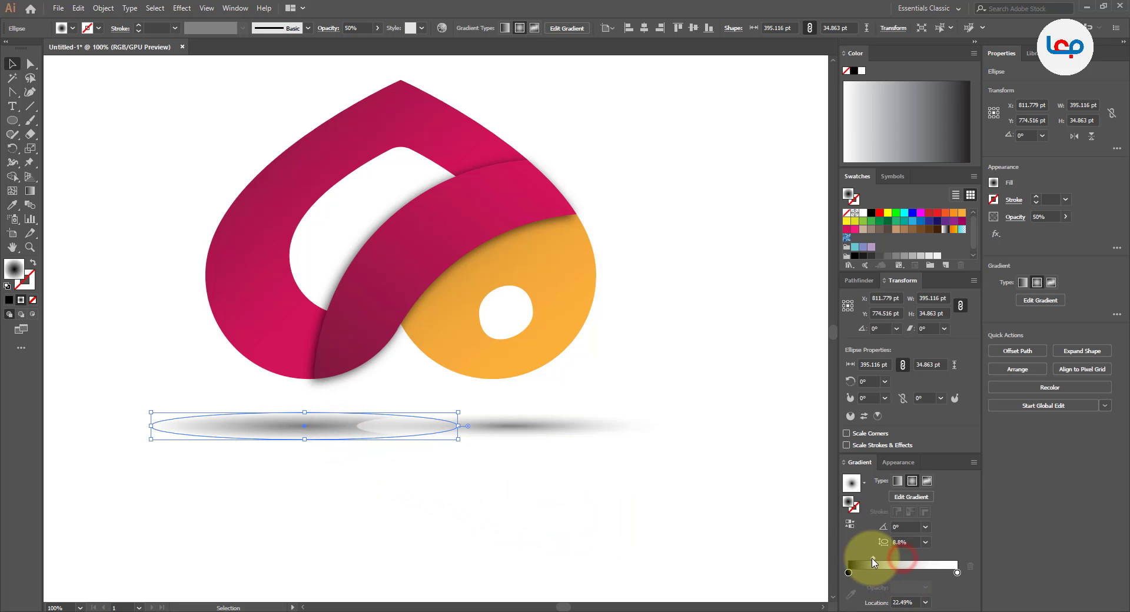
left_click(528, 499)
Step: Tighten the shadow under the orange lobe to match the spread of the one under the crimson lobe
left_click(483, 439)
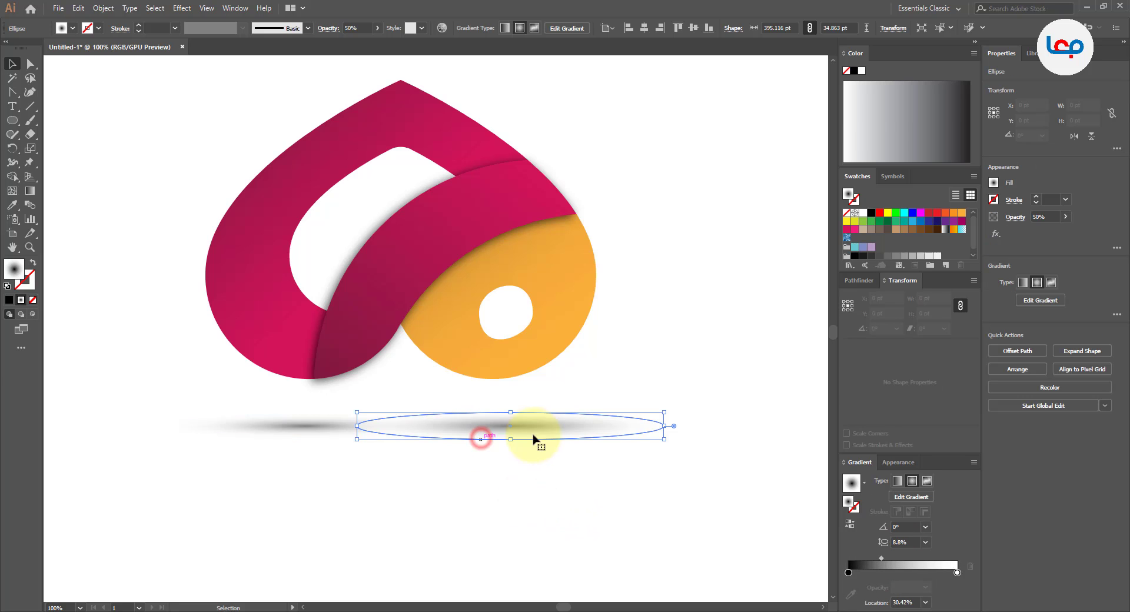
left_click_drag(660, 429, 629, 426)
left_click(317, 426)
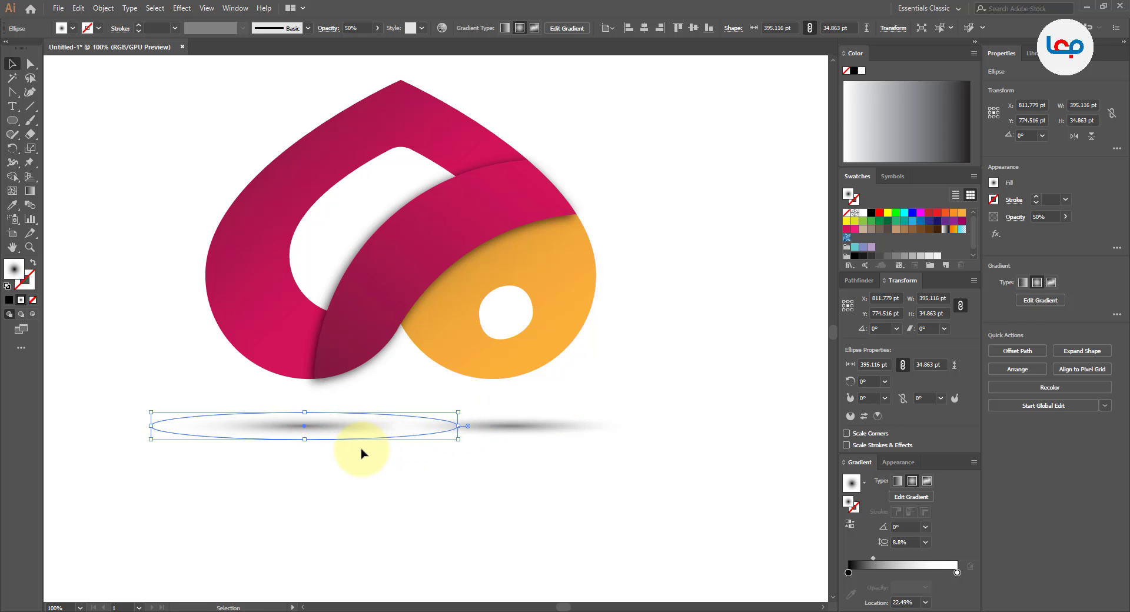
Step: Delete the crimson lobe's shadow and fit the orange lobe's shadow closer beneath the logo, shrunk proportionally to about 291 × 26 pt
key("Delete")
left_click(513, 425)
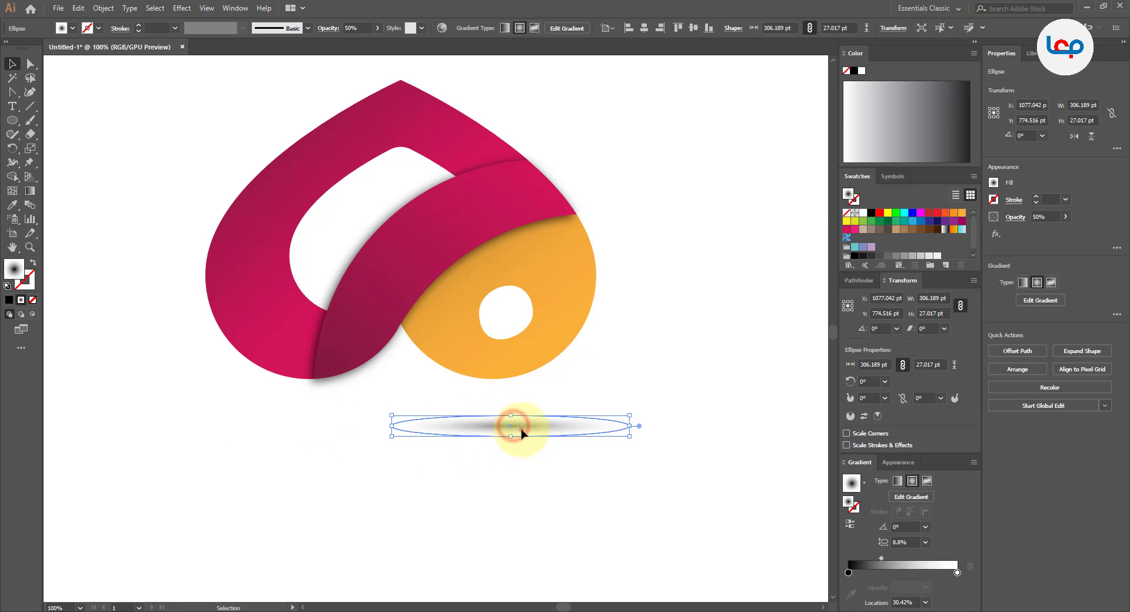
left_click_drag(522, 433, 524, 408)
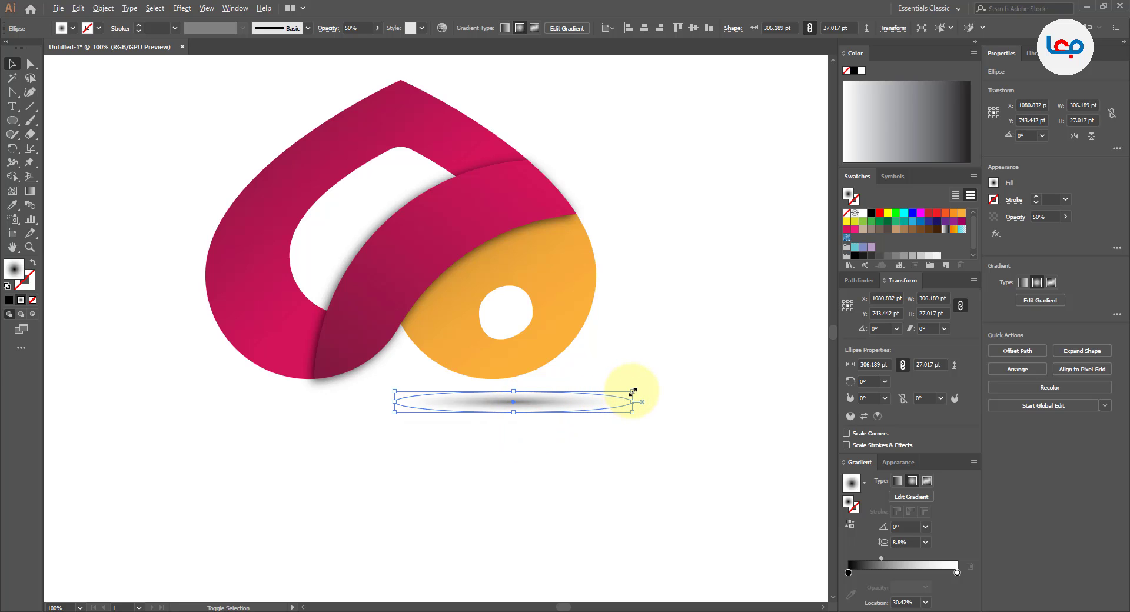
left_click_drag(633, 391, 626, 391)
Step: Duplicate the resized shadow horizontally so the copy lies beneath the crimson lobe, and clear the selection
left_click_drag(553, 406, 361, 419)
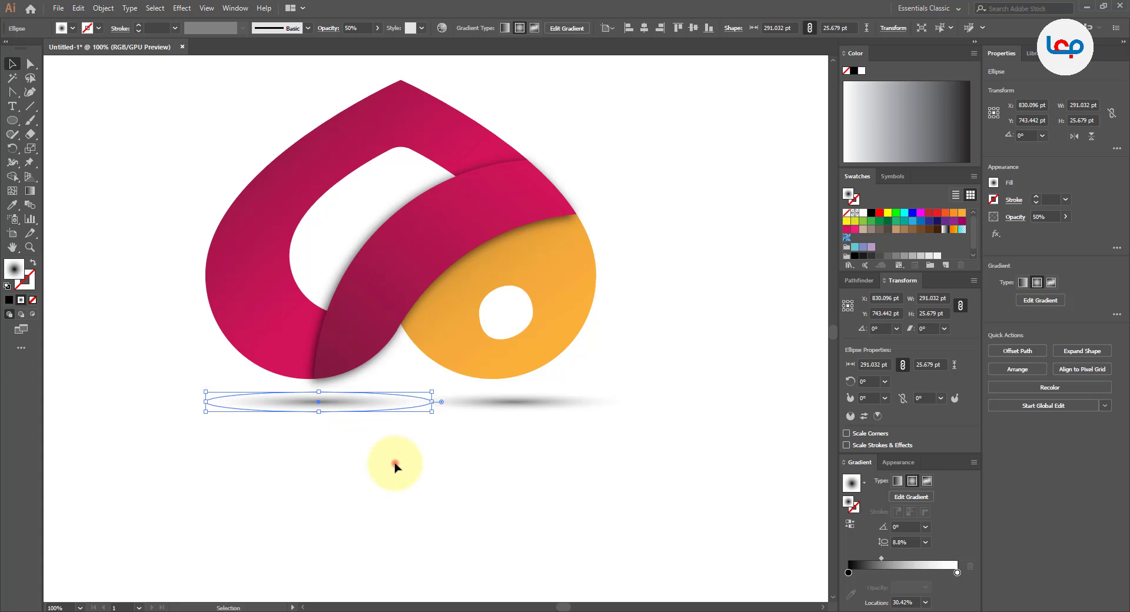
left_click(393, 463)
scroll(444, 491, "down", 3)
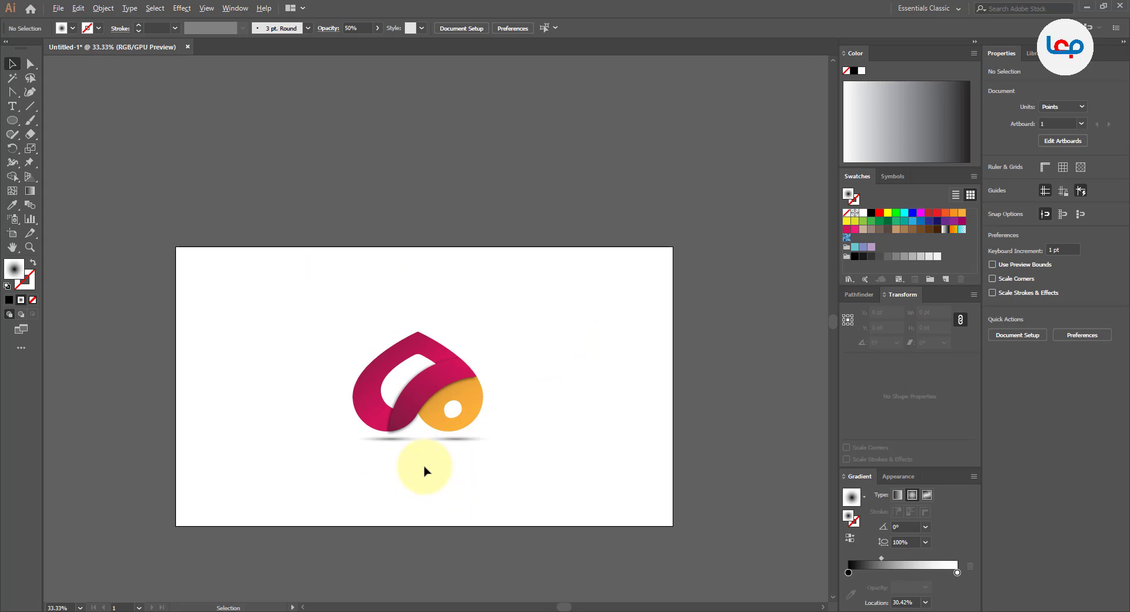
scroll(428, 463, "up", 1)
scroll(461, 492, "down", 1)
scroll(459, 427, "up", 1)
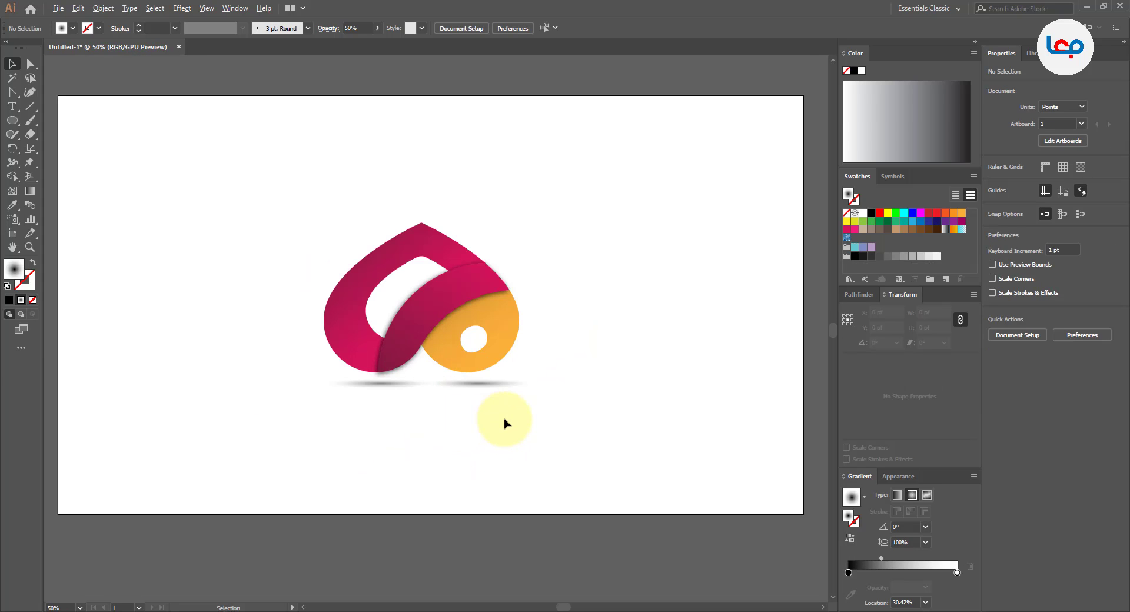
scroll(429, 410, "up", 2)
left_click_drag(481, 437, 468, 487)
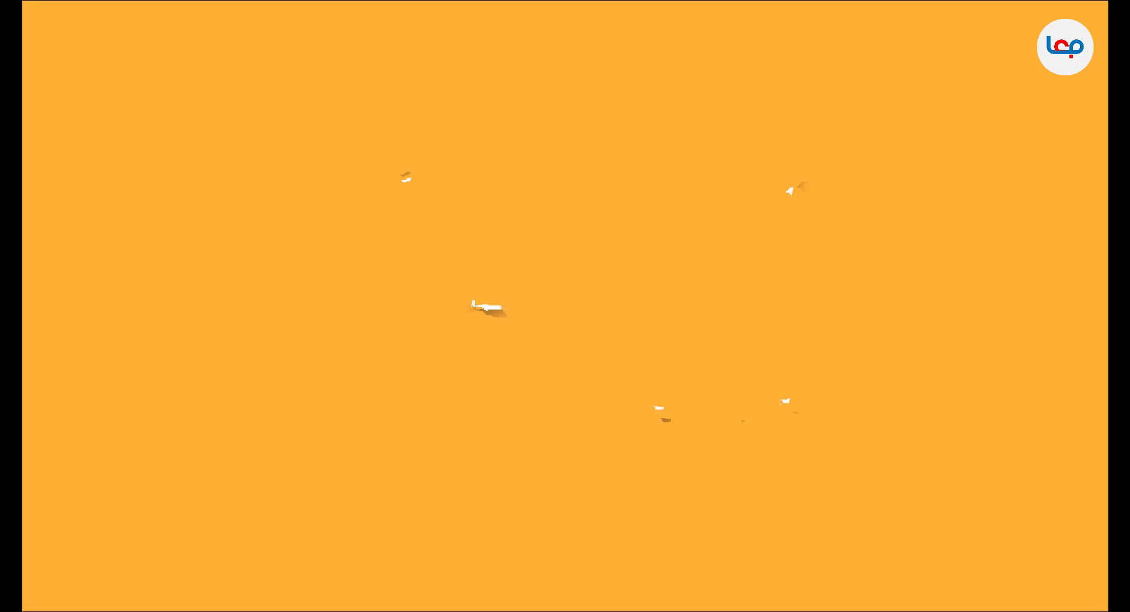